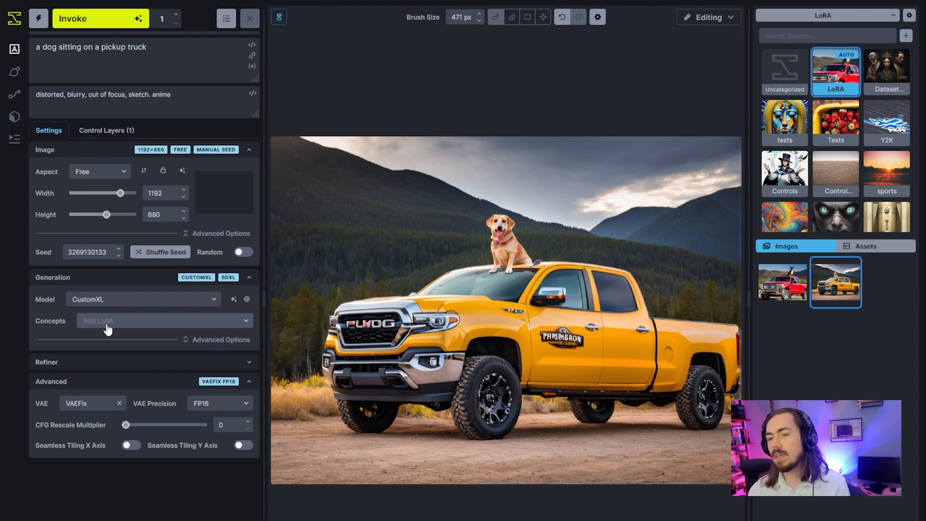
# Add the pixel-art-xl-v1.1 LoRA as a concept and disable it.
pyautogui.click(107, 329)
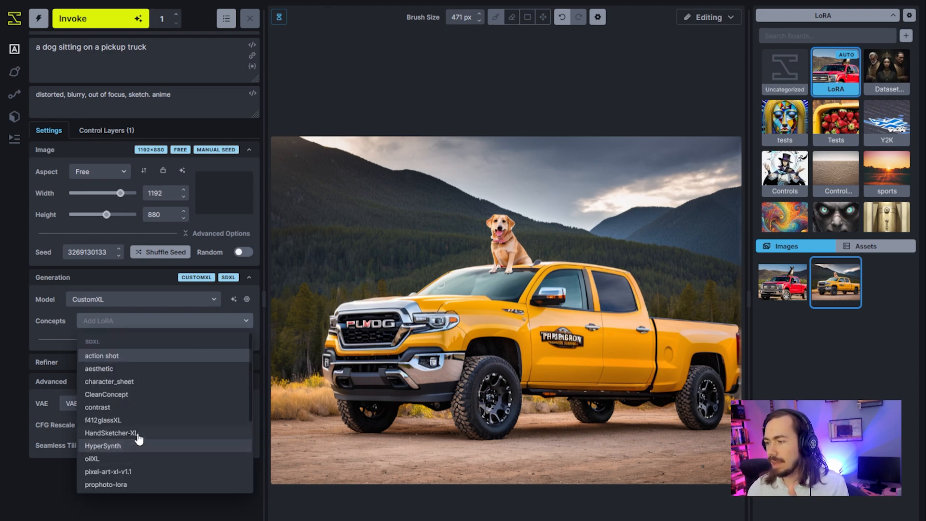
pyautogui.click(124, 474)
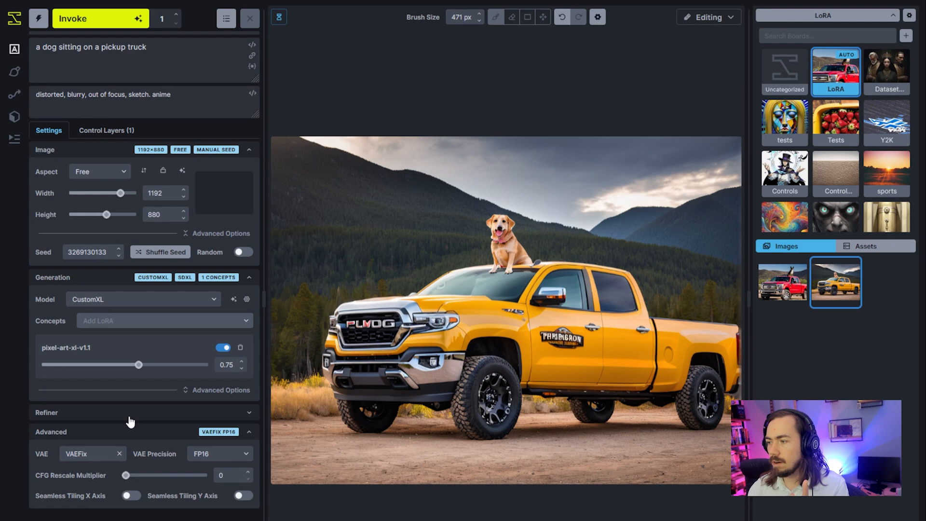
pyautogui.click(224, 347)
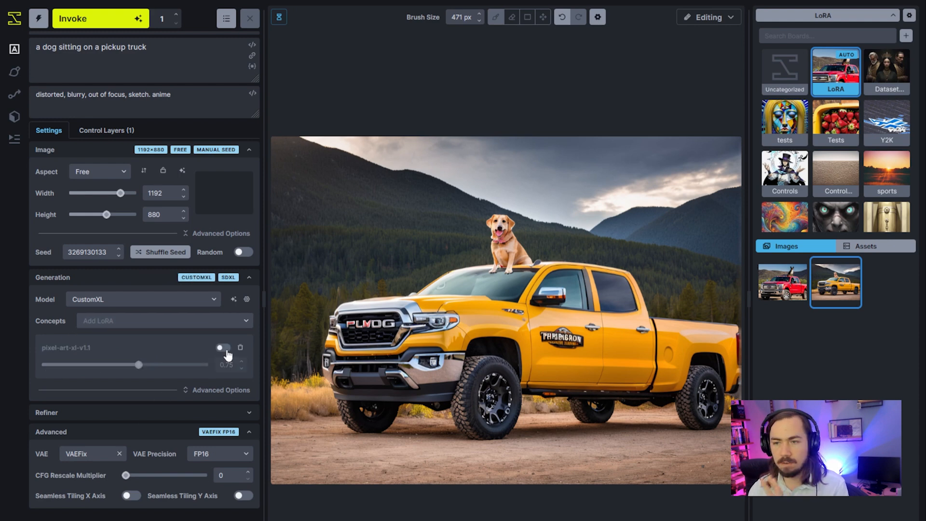
# Show the control layers, switch the canvas to viewing mode and return it to editing mode.
pyautogui.click(120, 136)
pyautogui.click(689, 18)
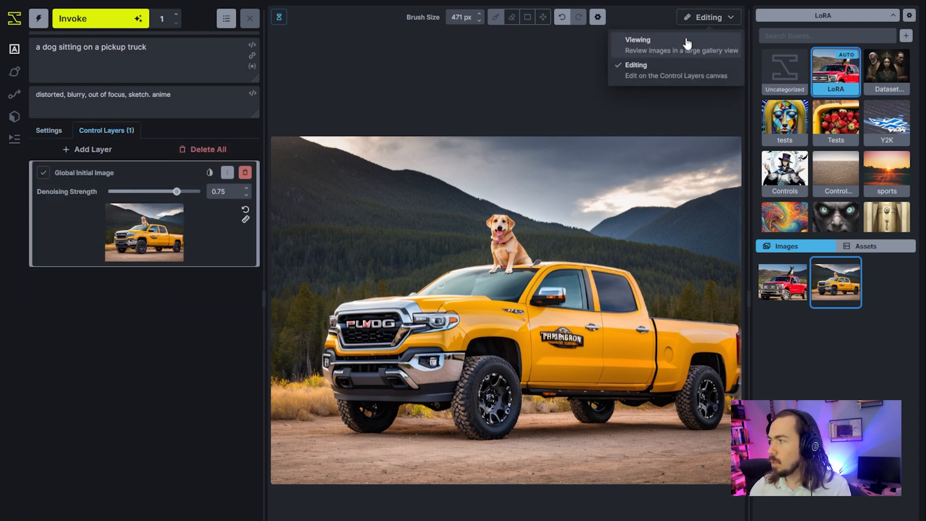
pyautogui.click(688, 44)
pyautogui.click(695, 21)
pyautogui.click(675, 67)
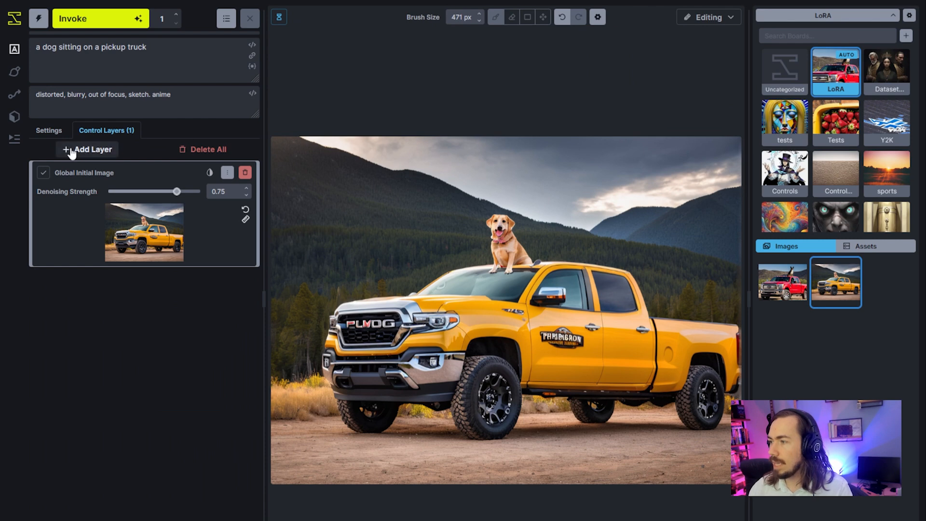
# Add a Regional Guidance layer with the positive prompt "pixel art pickup truck".
pyautogui.click(92, 150)
pyautogui.click(101, 176)
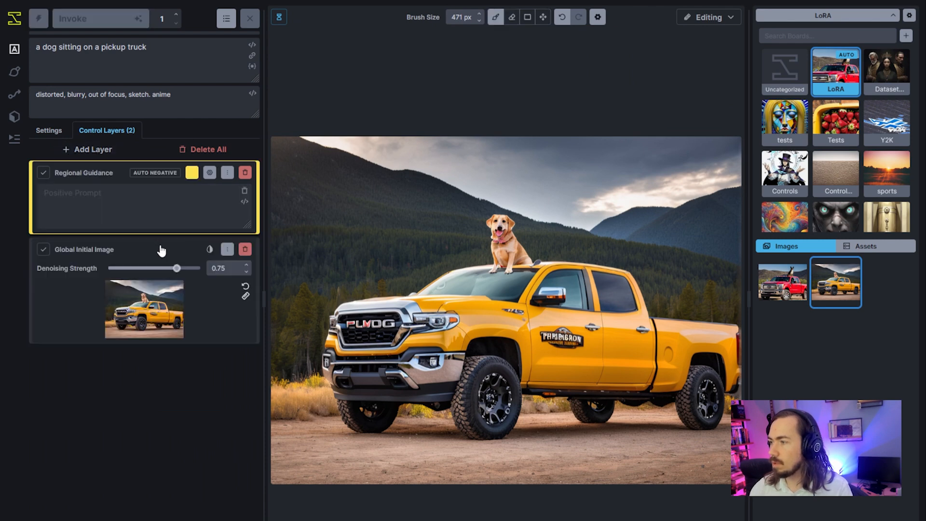
pyautogui.click(128, 210)
pyautogui.write('pixel art pickup truck')
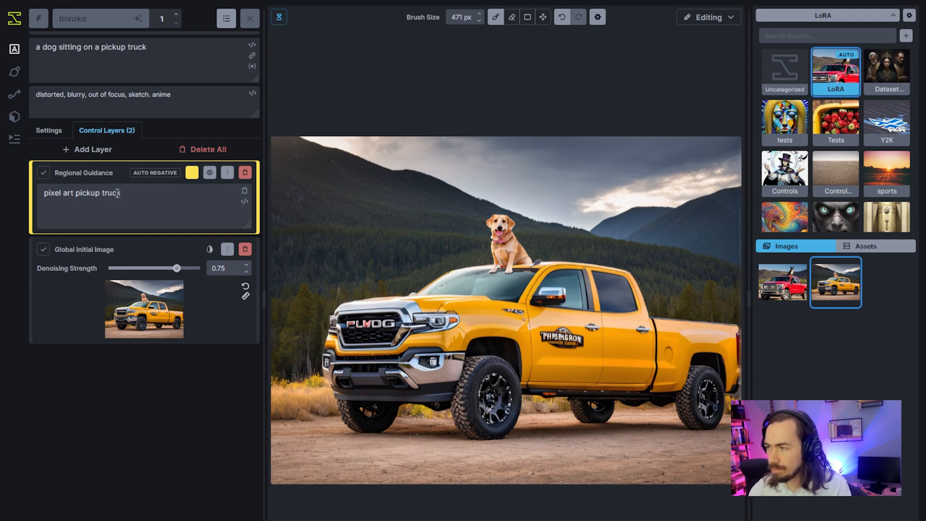
# Set the Regional Guidance layer's mask color to pure red (255, 0, 0).
pyautogui.click(192, 173)
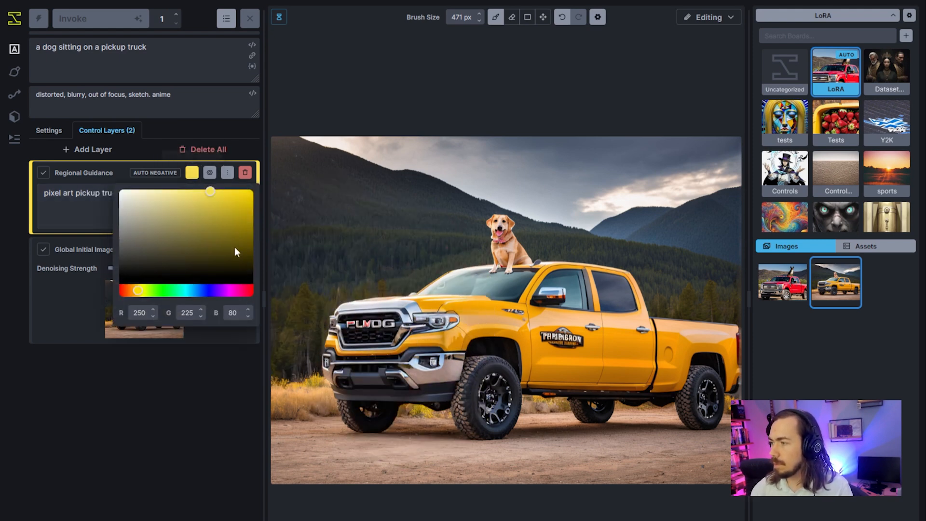
pyautogui.moveTo(220, 294); pyautogui.dragTo(257, 291)
pyautogui.moveTo(223, 225); pyautogui.dragTo(263, 184)
# Paint the regional mask over the whole pickup truck, wheels included, leaving out the dog and using smaller brush sizes for the edges.
pyautogui.scroll(7, 422, 357)
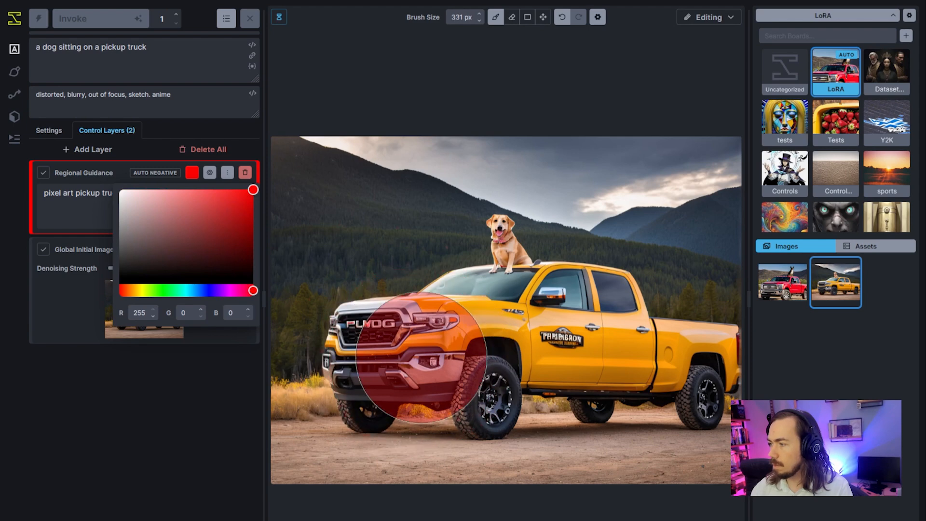
pyautogui.scroll(10, 422, 358)
pyautogui.moveTo(370, 407)
pyautogui.mouseDown()
pyautogui.moveTo(351, 371)
pyautogui.moveTo(351, 338)
pyautogui.moveTo(372, 321)
pyautogui.moveTo(445, 317)
pyautogui.moveTo(461, 295)
pyautogui.moveTo(520, 307)
pyautogui.moveTo(545, 292)
pyautogui.moveTo(533, 291)
pyautogui.moveTo(489, 309)
pyautogui.moveTo(480, 297)
pyautogui.moveTo(486, 361)
pyautogui.moveTo(472, 375)
pyautogui.moveTo(384, 355)
pyautogui.moveTo(411, 373)
pyautogui.moveTo(460, 376)
pyautogui.moveTo(484, 401)
pyautogui.moveTo(516, 354)
pyautogui.moveTo(579, 355)
pyautogui.moveTo(595, 395)
pyautogui.moveTo(581, 313)
pyautogui.moveTo(556, 291)
pyautogui.moveTo(571, 292)
pyautogui.moveTo(610, 300)
pyautogui.moveTo(621, 351)
pyautogui.moveTo(682, 347)
pyautogui.moveTo(722, 361)
pyautogui.moveTo(715, 375)
pyautogui.moveTo(594, 380)
pyautogui.moveTo(664, 372)
pyautogui.moveTo(686, 376)
pyautogui.moveTo(702, 398)
pyautogui.mouseUp()
pyautogui.scroll(-7, 485, 396)
pyautogui.scroll(4, 485, 396)
pyautogui.scroll(2, 572, 292)
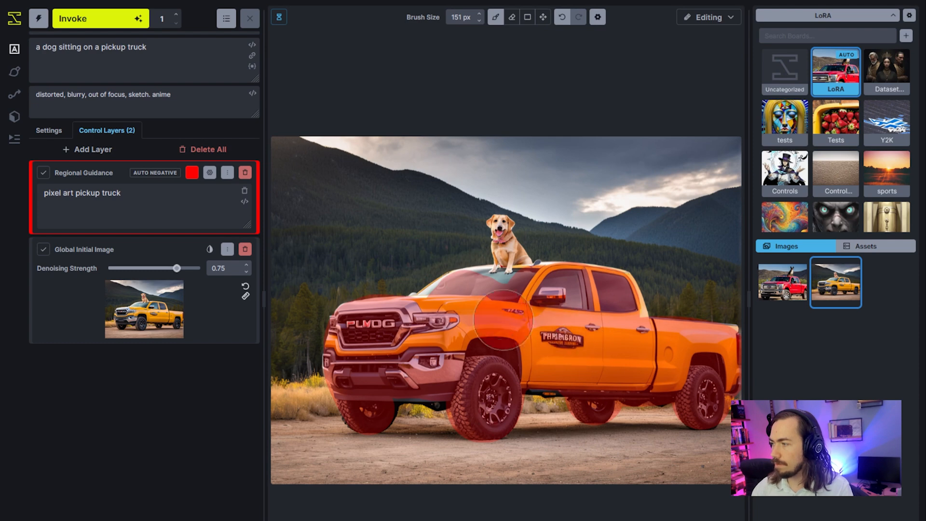
# Turn off Auto Negative for the Regional Guidance layer.
pyautogui.click(210, 172)
pyautogui.click(236, 197)
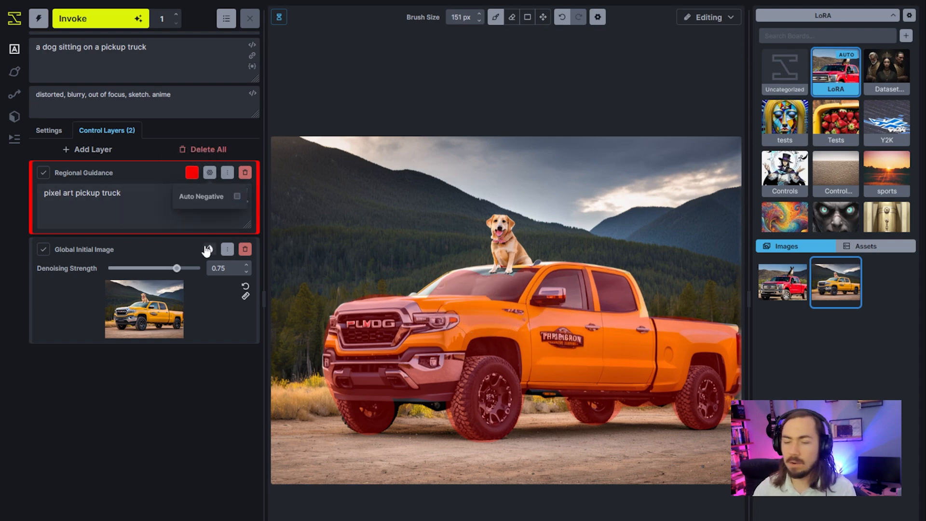
pyautogui.click(146, 220)
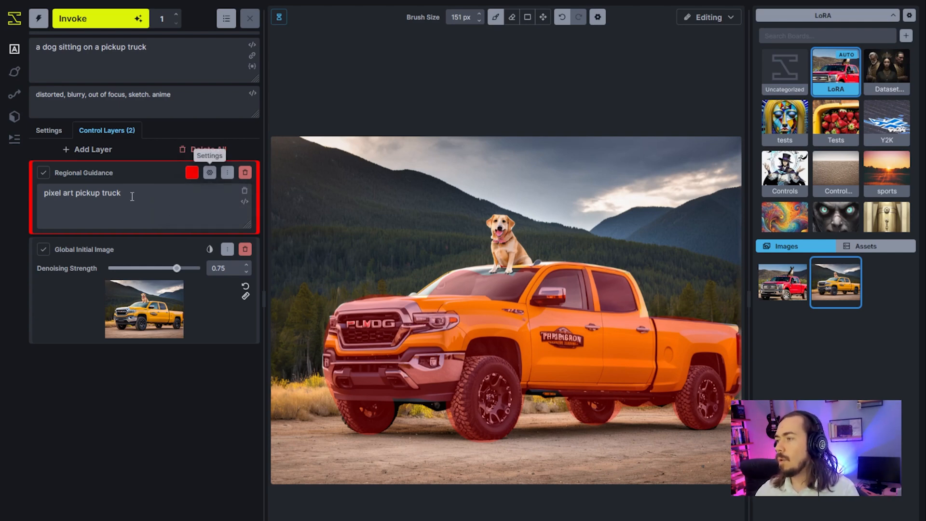
# Queue one generation with the pixel-art-xl-v1.1 LoRA disabled and another with it enabled.
pyautogui.click(51, 132)
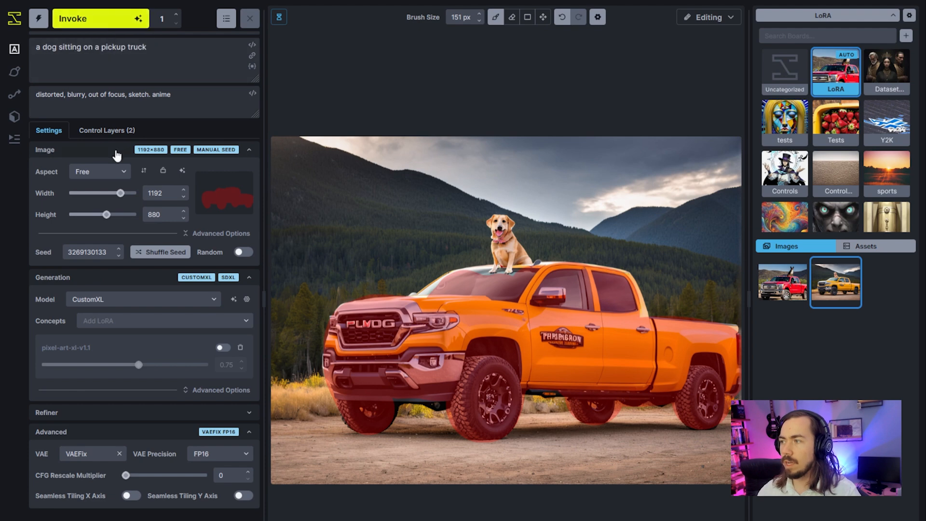
pyautogui.hotkey('ctrl', 'Return')
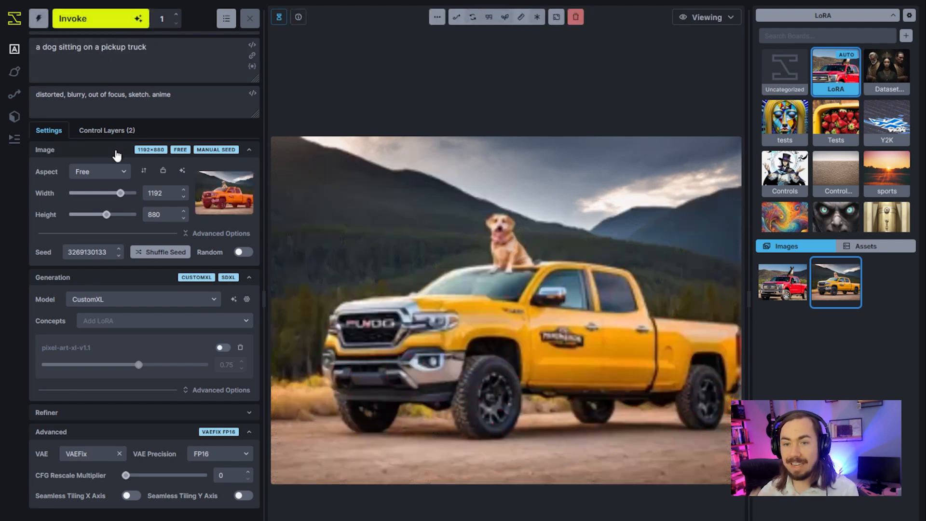
pyautogui.click(225, 349)
pyautogui.click(104, 22)
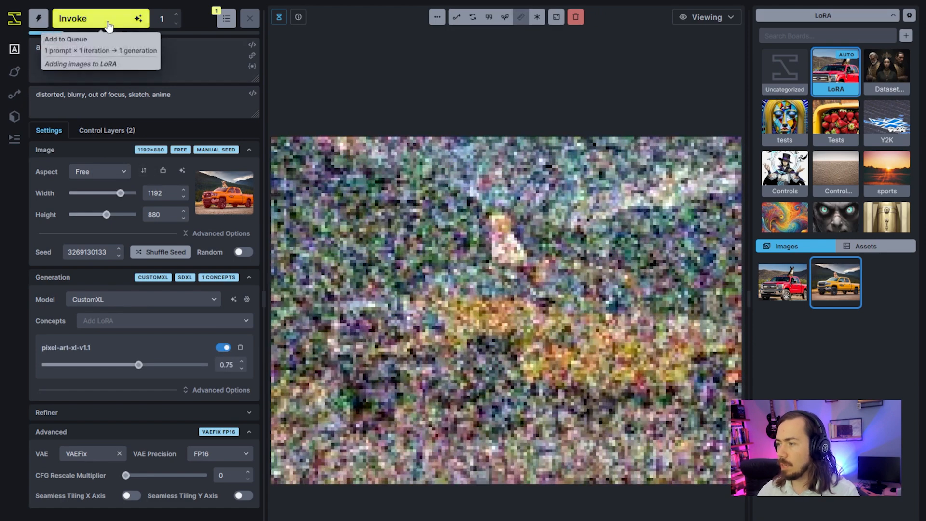
pyautogui.click(104, 19)
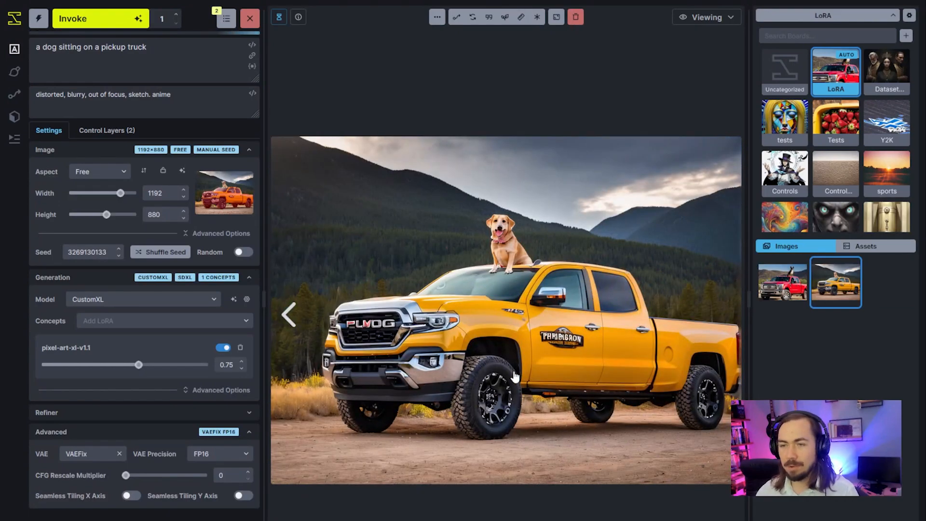
# Toggle the progress image display off and on, and inspect the newest generated truck image in a separate browser tab.
pyautogui.click(279, 19)
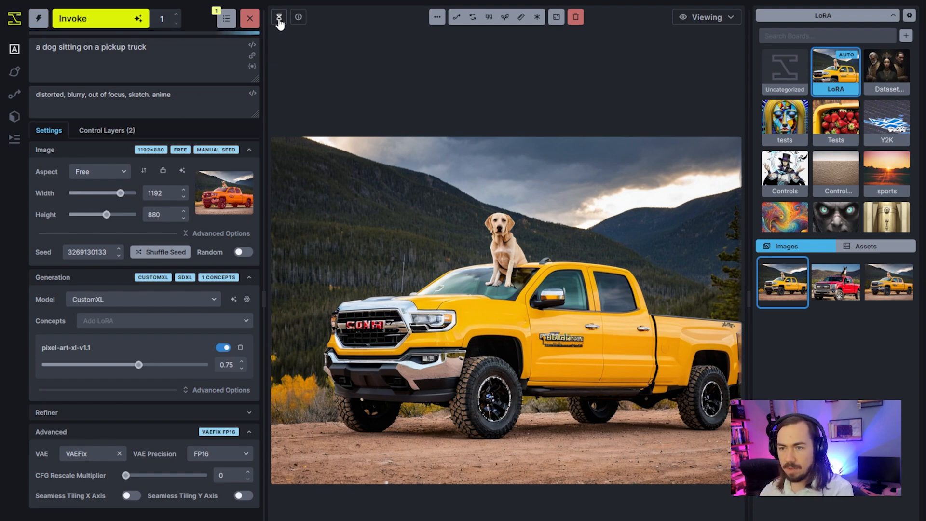
pyautogui.click(279, 22)
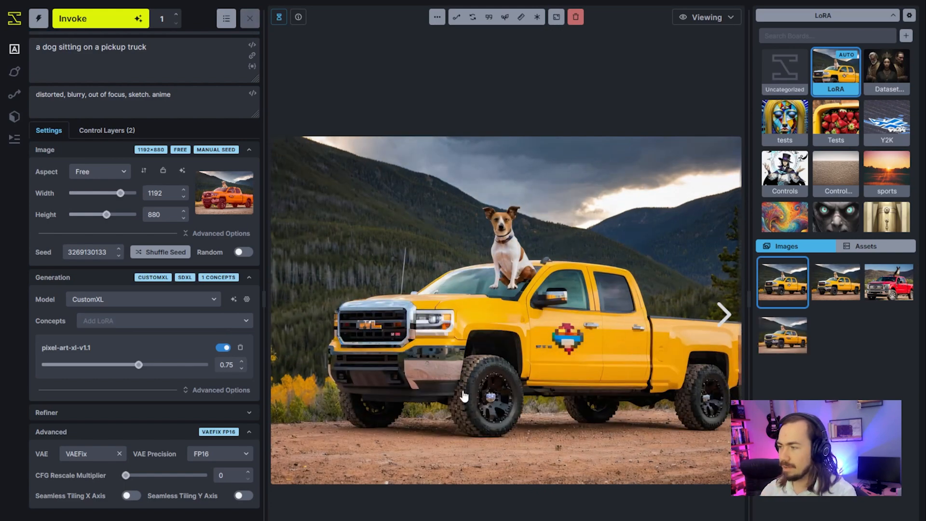
pyautogui.rightClick(429, 304)
pyautogui.click(463, 310)
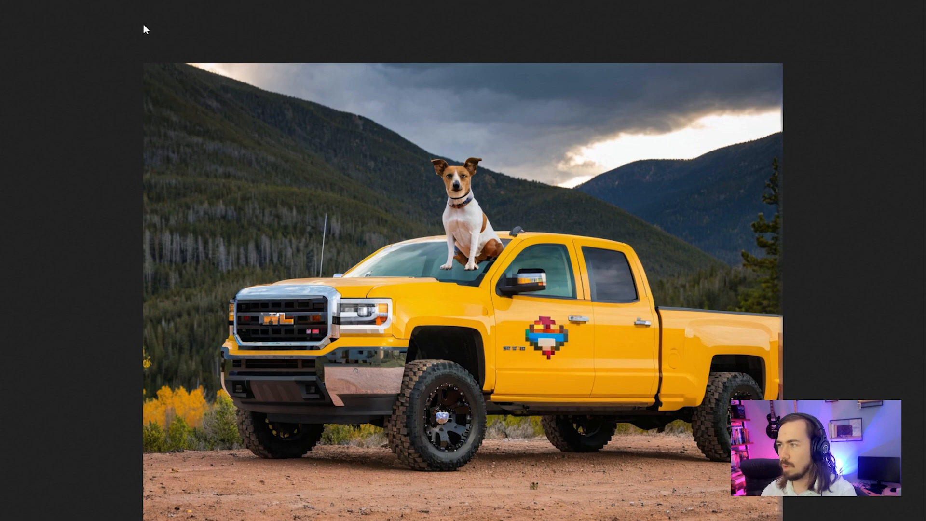
pyautogui.hotkey('ctrl', 'w')
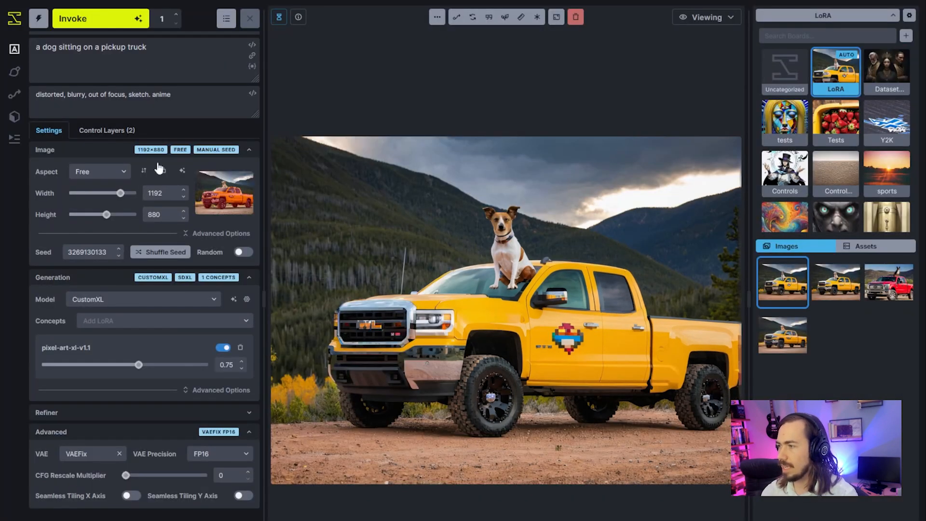
# Change the regional prompt to "(pixel art)+++ pickup truck" and generate a new image.
pyautogui.click(109, 132)
pyautogui.click(160, 197)
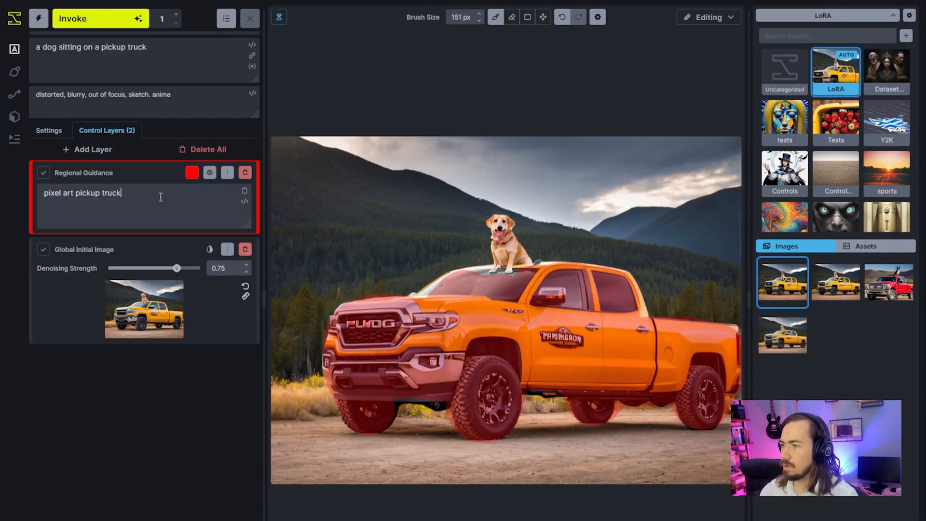
pyautogui.write(')')
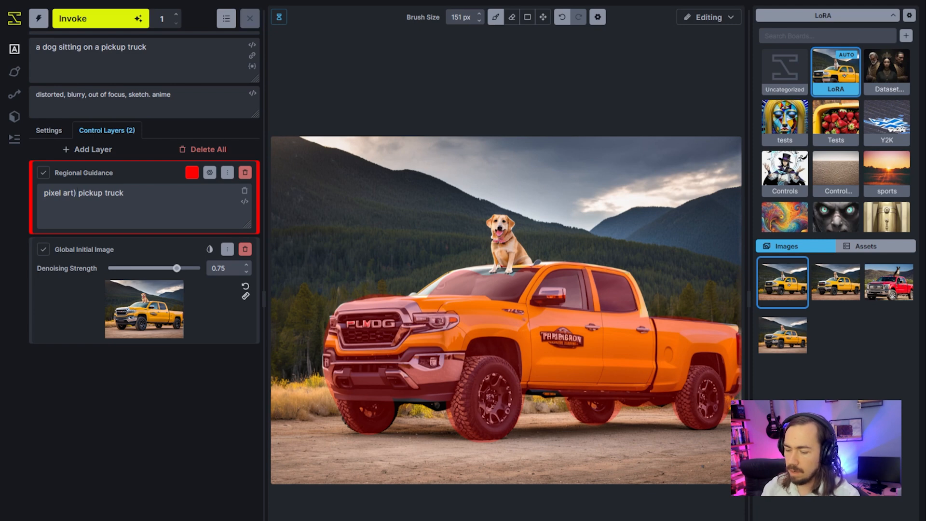
pyautogui.press('Home')
pyautogui.write('(')
pyautogui.hotkey('ctrl', 'Right')
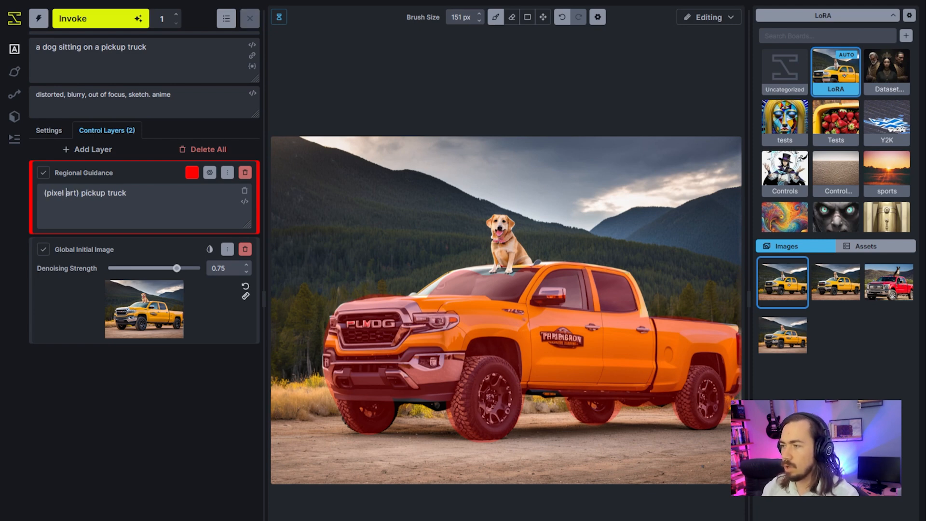
pyautogui.hotkey('ctrl', 'Return')
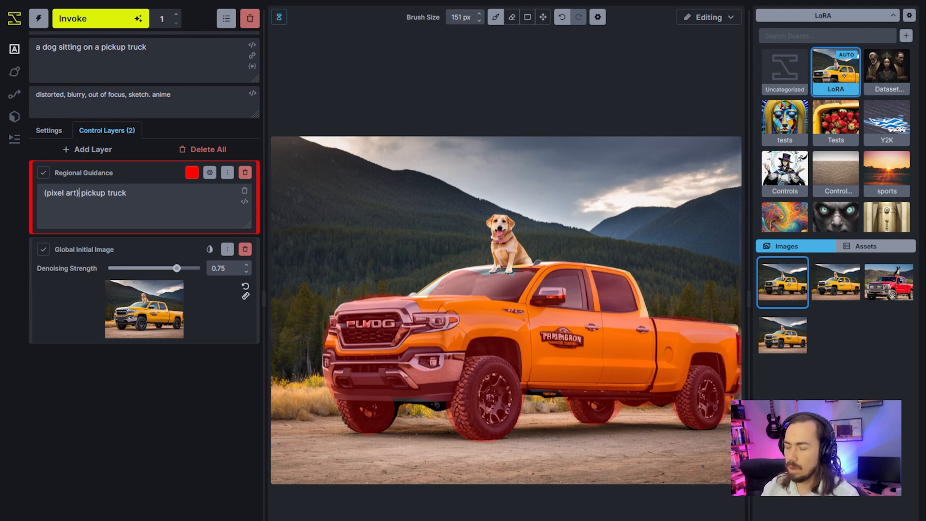
pyautogui.write('++')
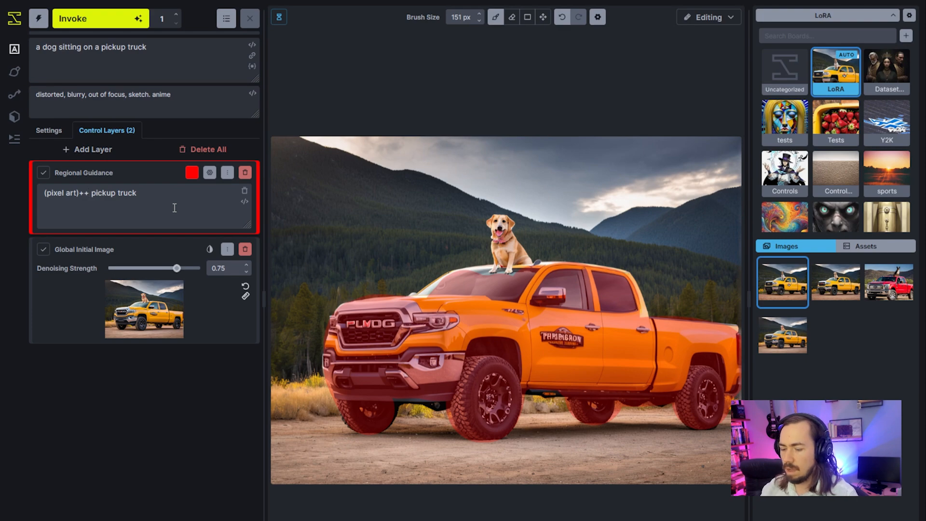
pyautogui.write('+')
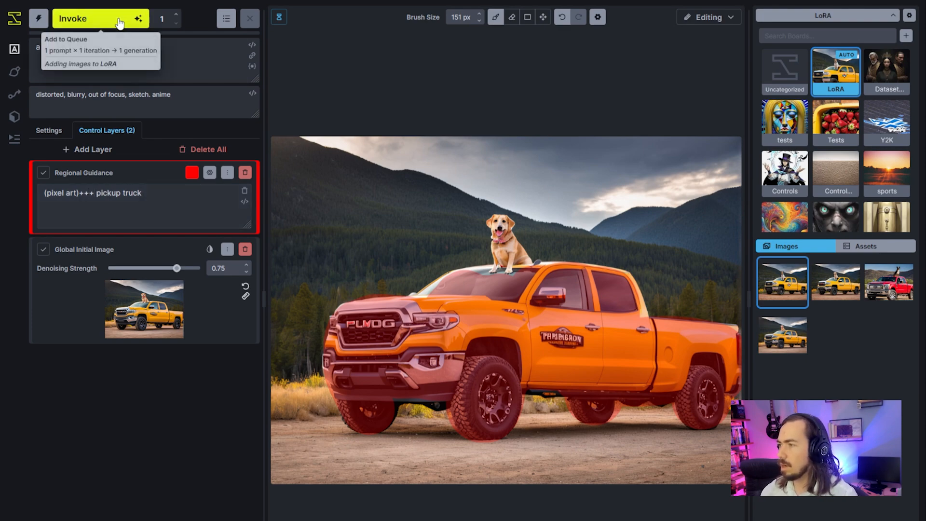
pyautogui.click(99, 19)
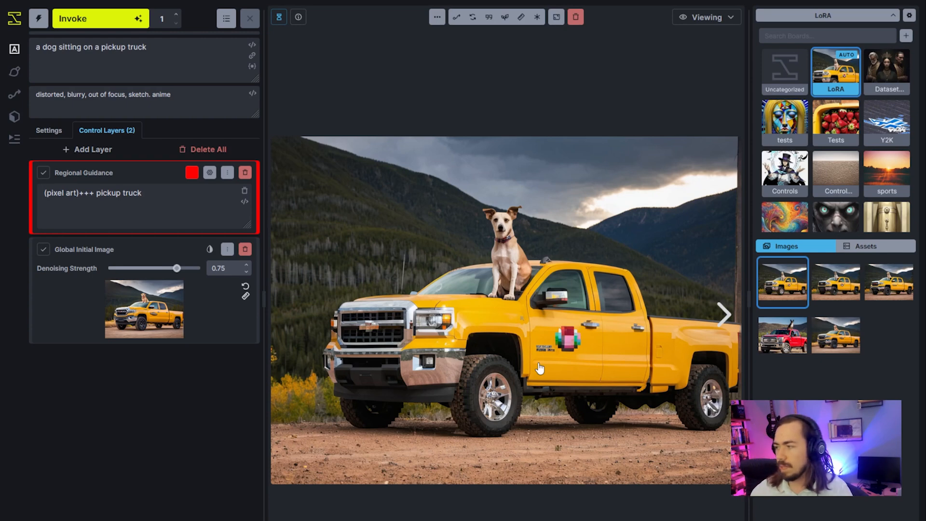
pyautogui.click(137, 77)
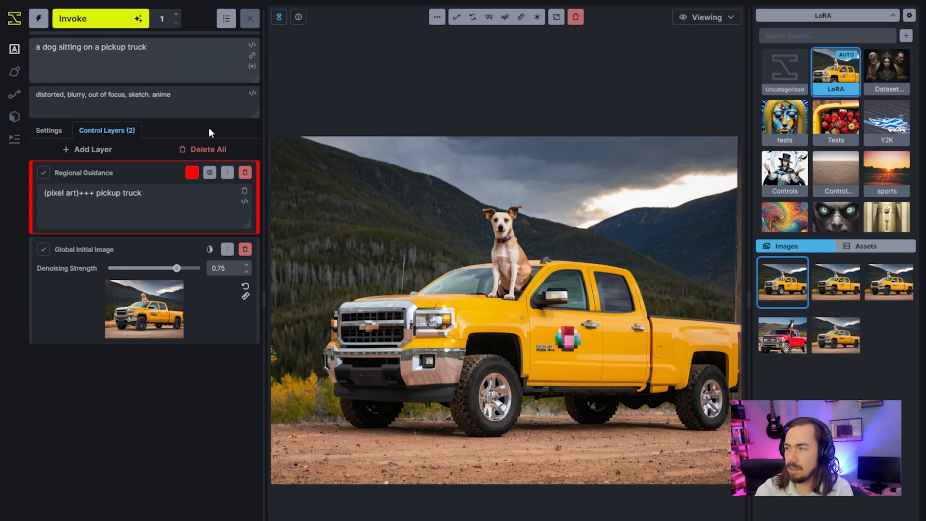
pyautogui.write('painting of ')
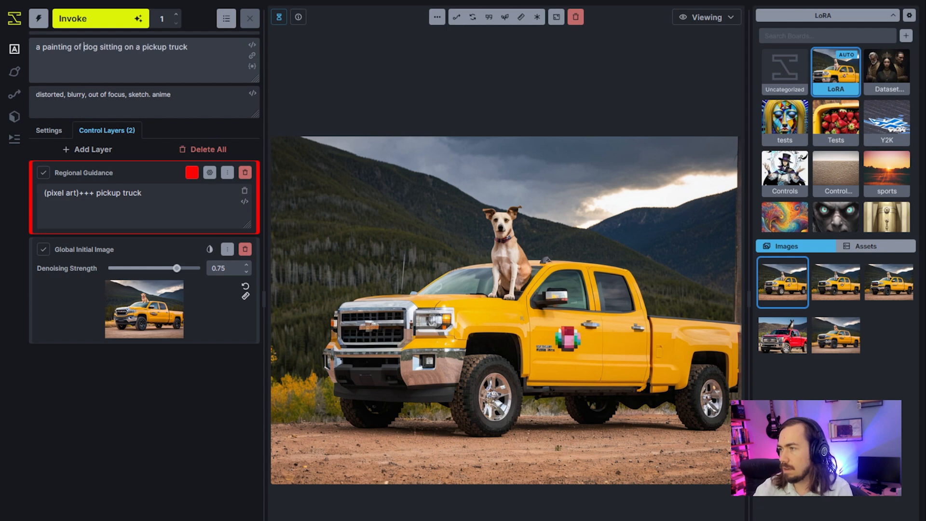
pyautogui.write('a')
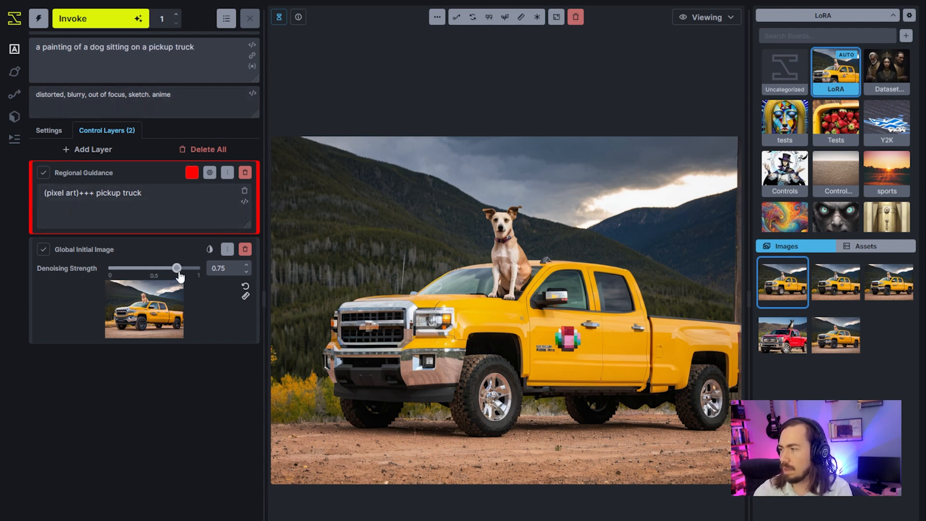
pyautogui.hotkey('shift', 'Home')
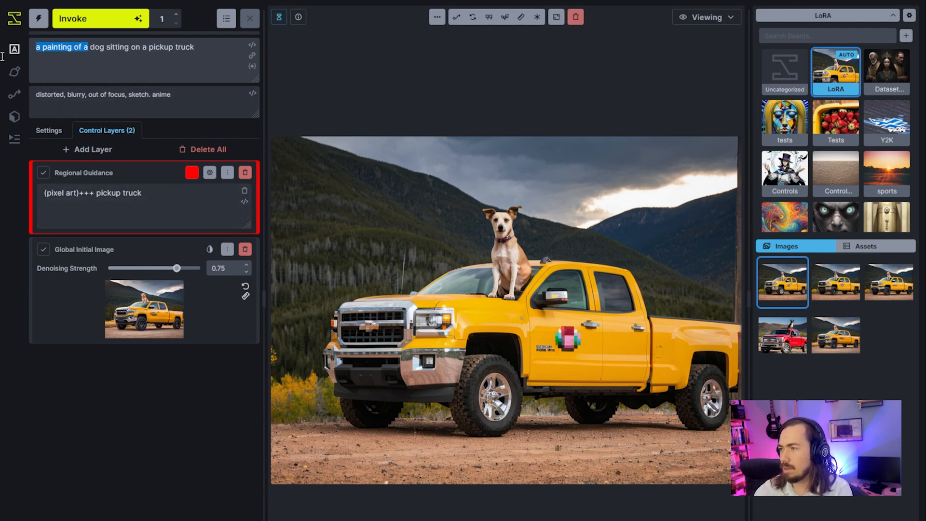
pyautogui.press('BackSpace')
pyautogui.write('a')
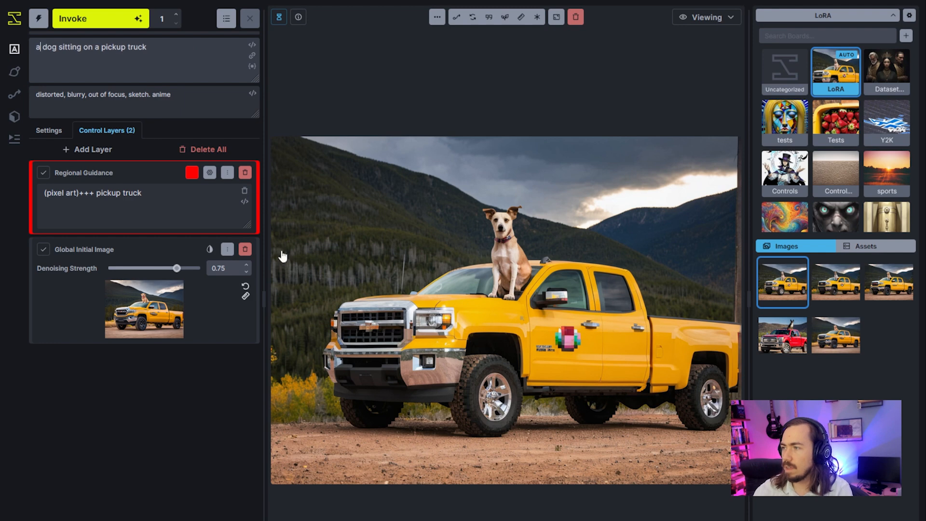
# Set the Global Initial Image's denoising strength to 0.85 and generate another image.
pyautogui.moveTo(176, 268); pyautogui.dragTo(187, 272)
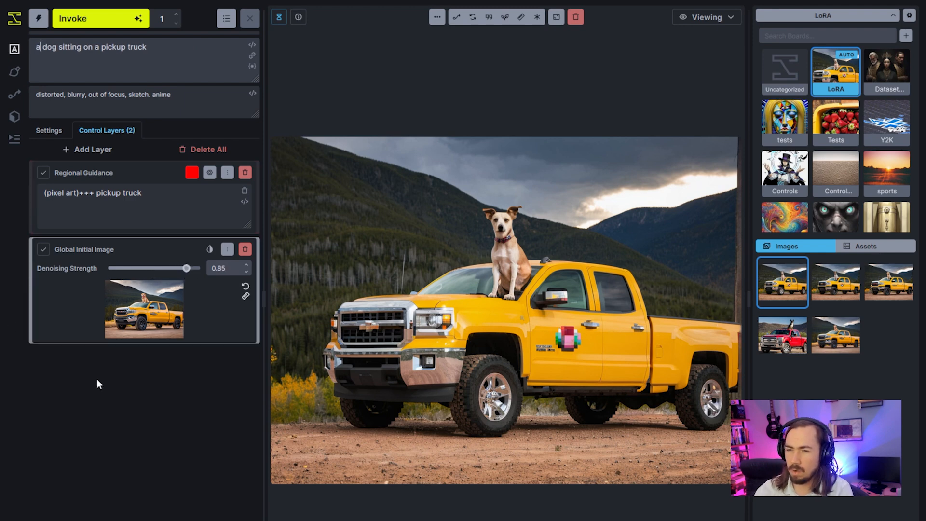
pyautogui.click(119, 19)
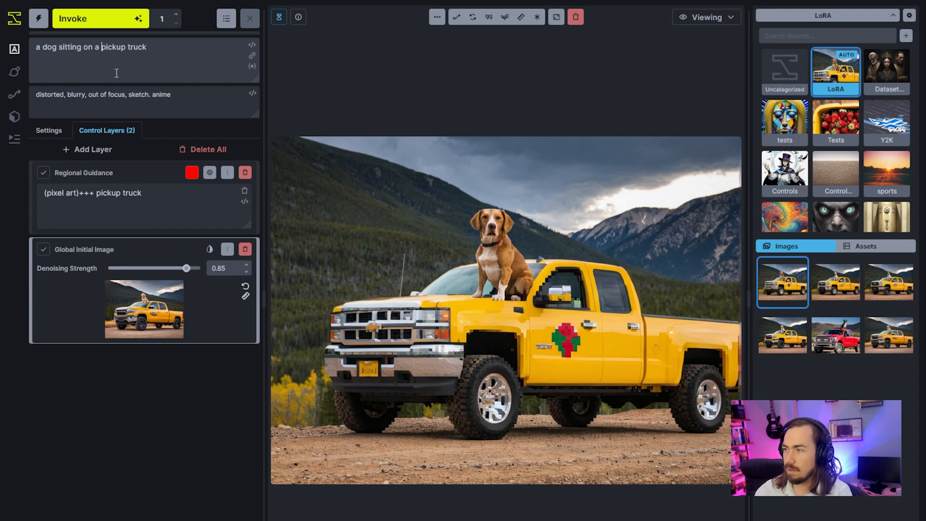
pyautogui.click(107, 47)
pyautogui.write('pixe')
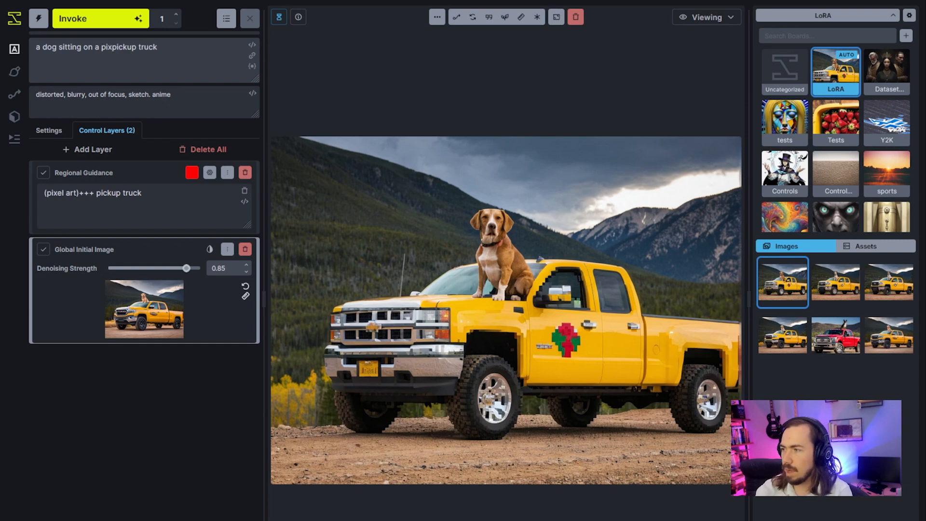
pyautogui.press('BackSpace')
pyautogui.press('BackSpace')
pyautogui.press('BackSpace')
pyautogui.press('BackSpace')
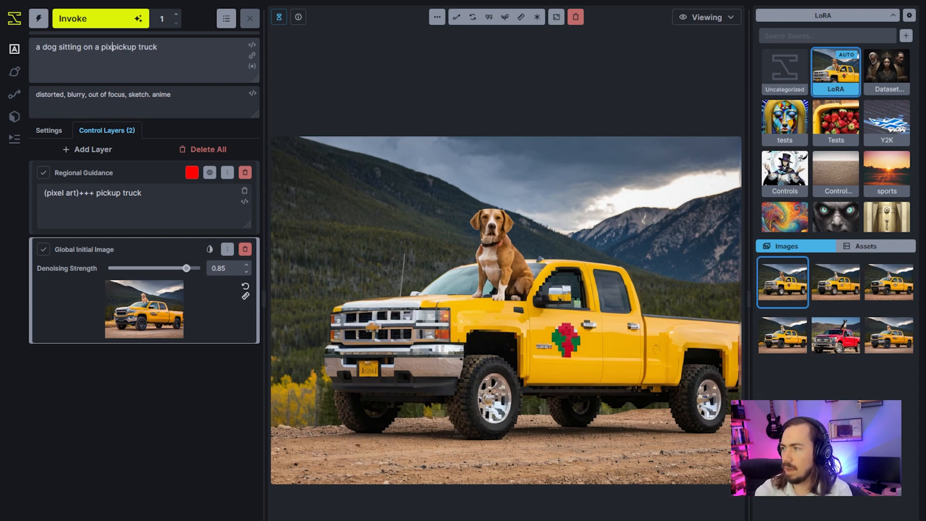
# Change the main prompt to "a painting of a dog sitting on a pickup truck" and generate a new image.
pyautogui.press('Home')
pyautogui.write('a painting of')
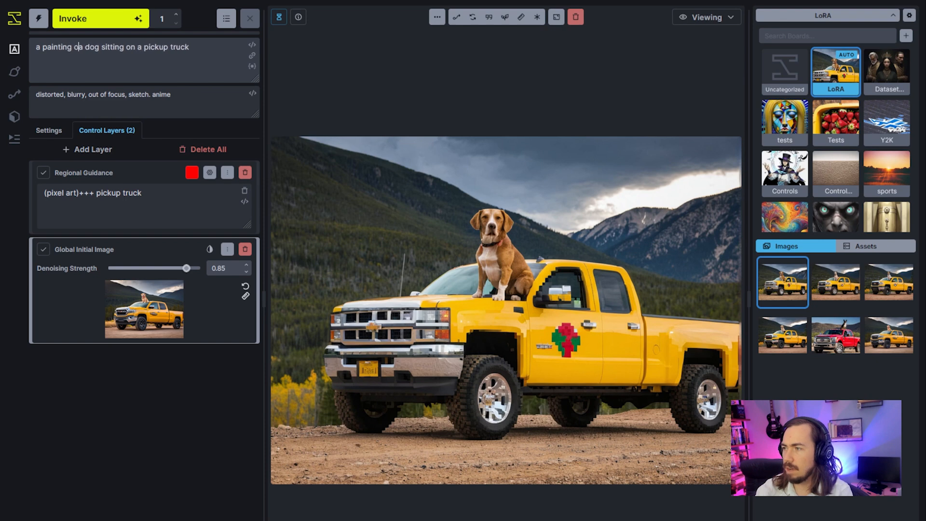
pyautogui.click(138, 24)
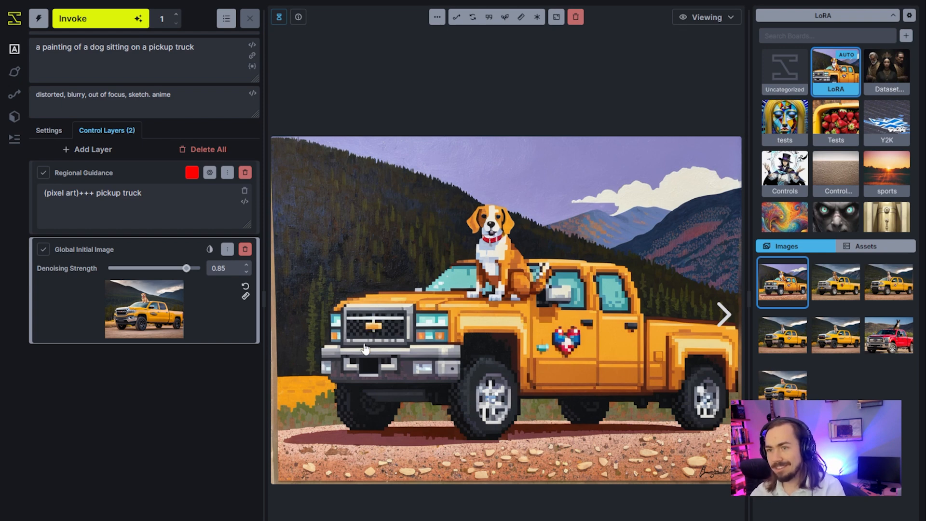
# On the editing canvas, add a Canny XL Global Control Adapter layer that uses the initial truck image as its control image.
pyautogui.click(210, 219)
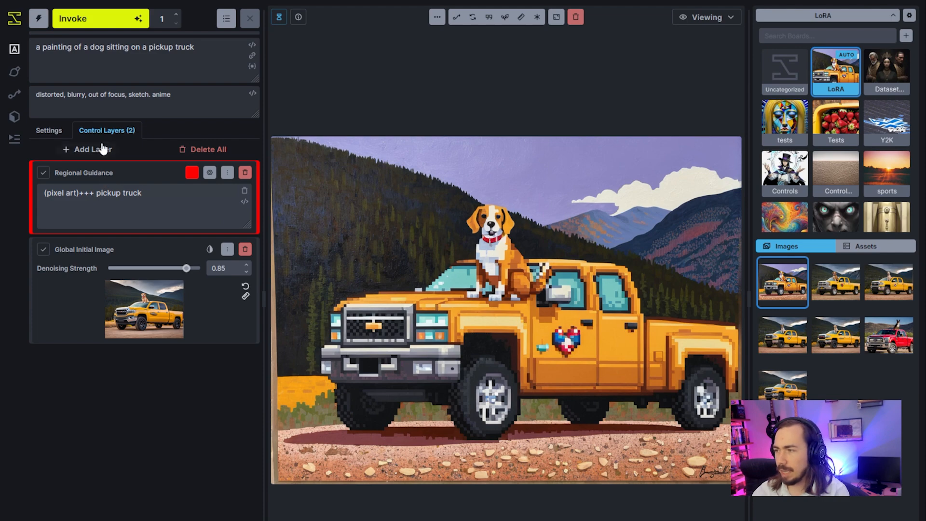
pyautogui.click(705, 19)
pyautogui.click(682, 70)
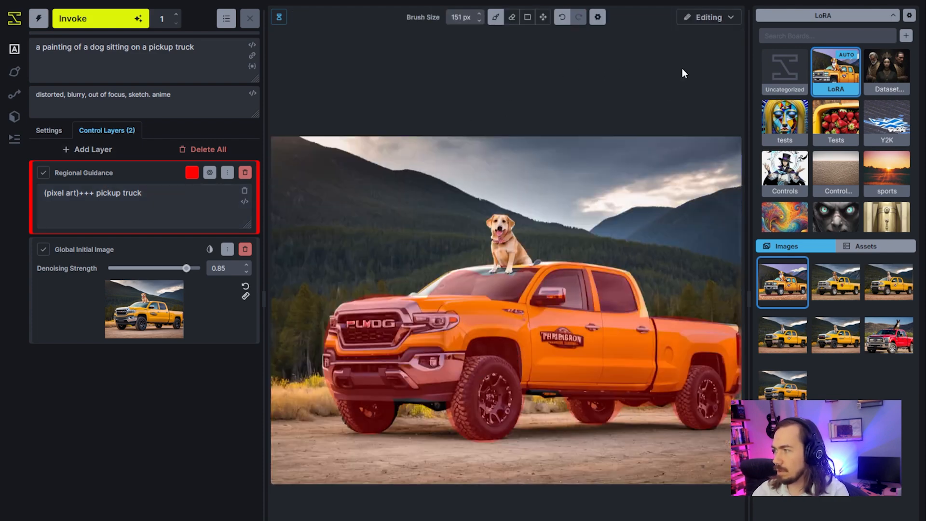
pyautogui.click(91, 149)
pyautogui.click(128, 192)
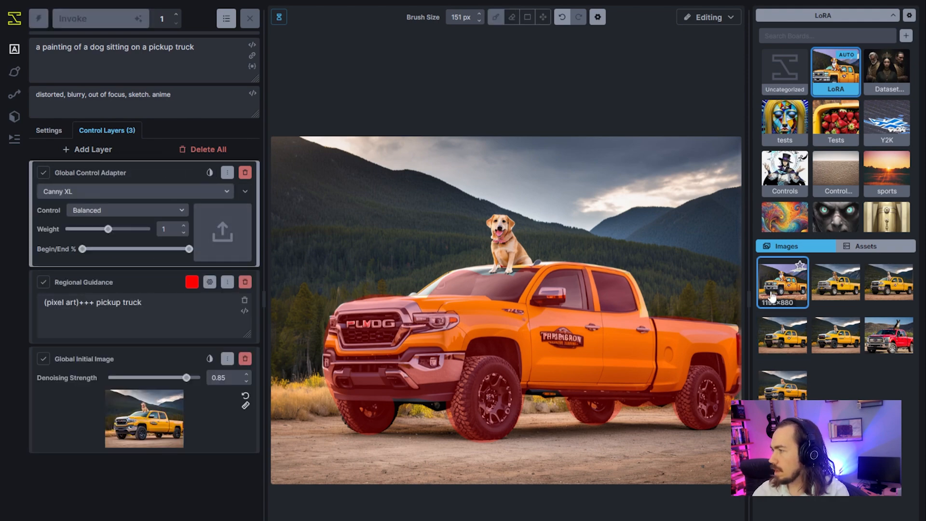
pyautogui.moveTo(159, 427); pyautogui.dragTo(224, 237)
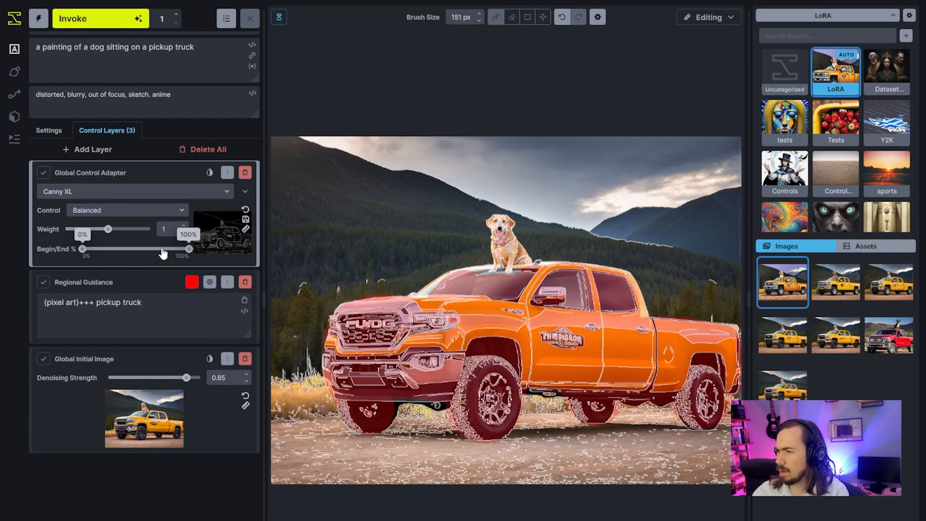
# Generate one image with the control adapter ending at about 50%, and another with its weight at 0.5 and its end at about 40%.
pyautogui.moveTo(173, 252); pyautogui.dragTo(135, 254)
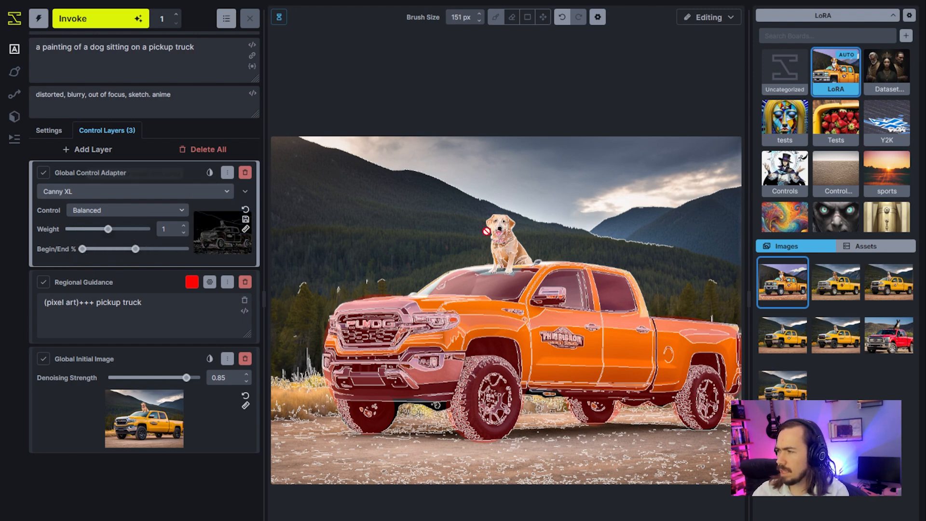
pyautogui.click(106, 29)
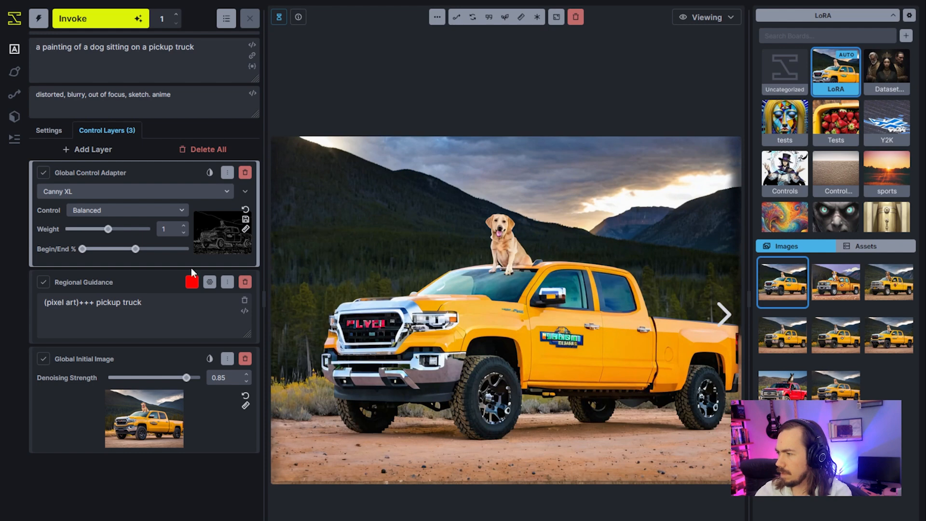
pyautogui.moveTo(102, 231); pyautogui.dragTo(125, 250)
pyautogui.click(91, 23)
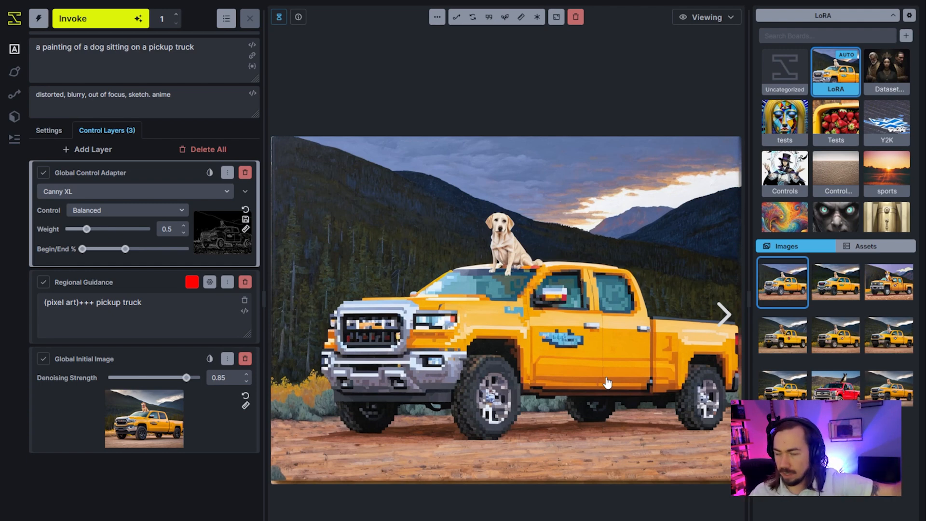
# Expand the Canny processor settings, examine the edge overlay on the editing canvas, and return to the generated image.
pyautogui.click(245, 191)
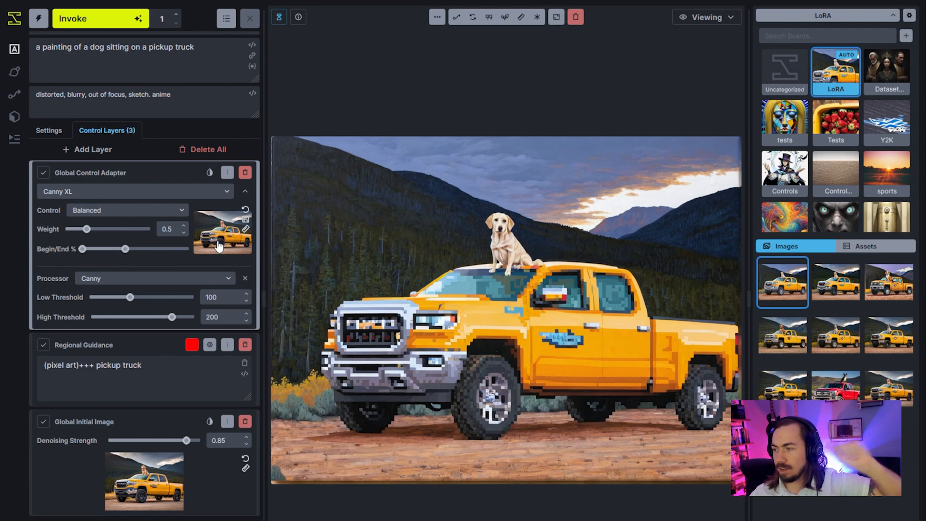
pyautogui.click(693, 17)
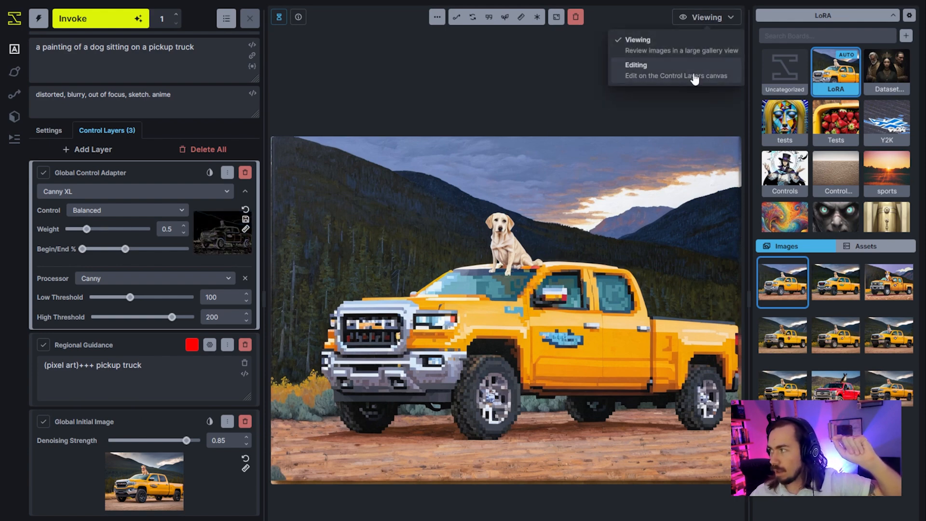
pyautogui.click(695, 75)
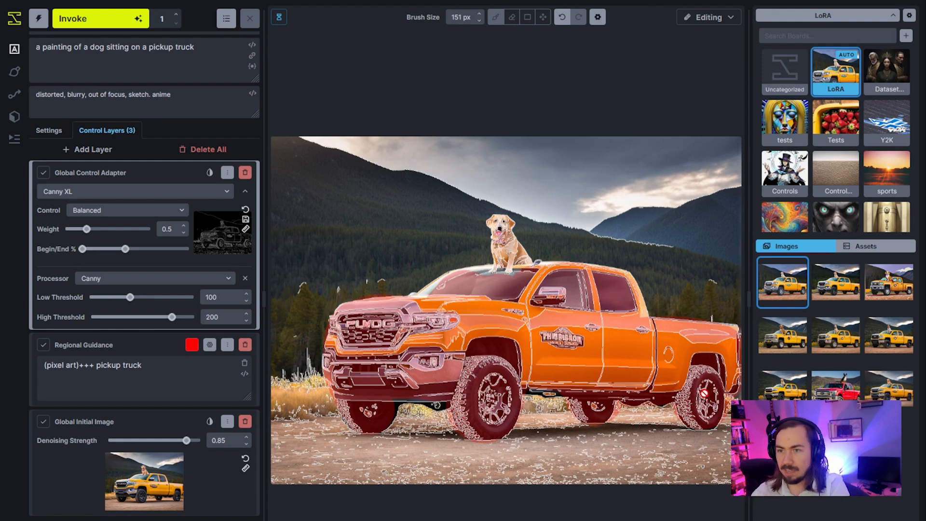
pyautogui.click(720, 19)
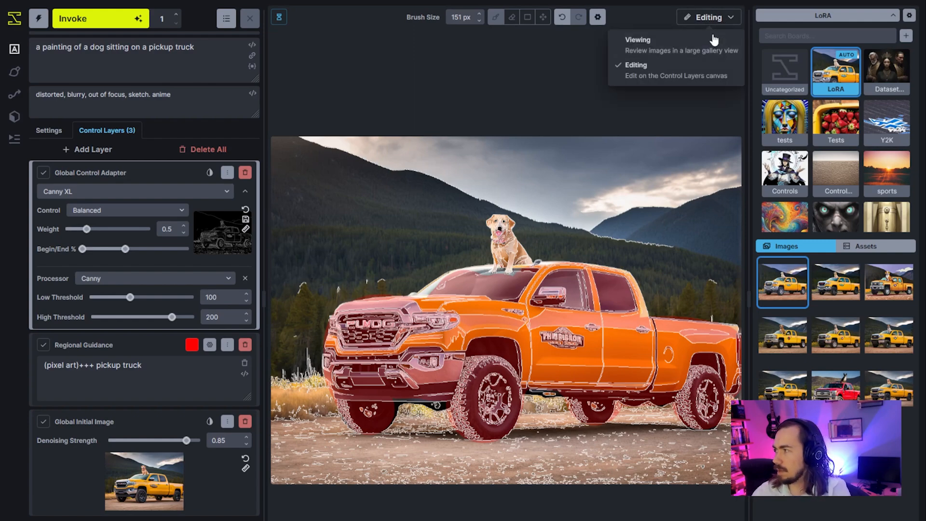
pyautogui.click(656, 43)
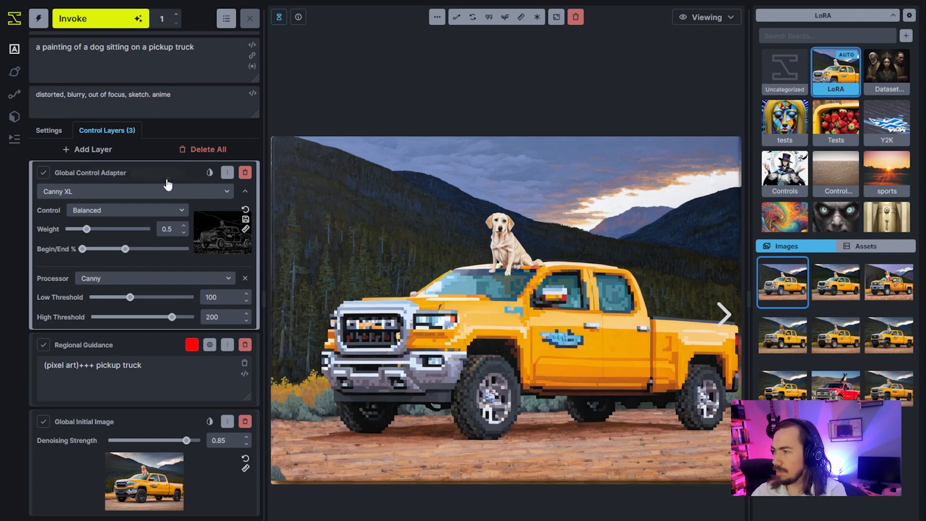
# Send the Global Control Adapter layer to the back, and bring it forward one place above the Global Initial Image on the editing canvas.
pyautogui.click(227, 173)
pyautogui.click(241, 238)
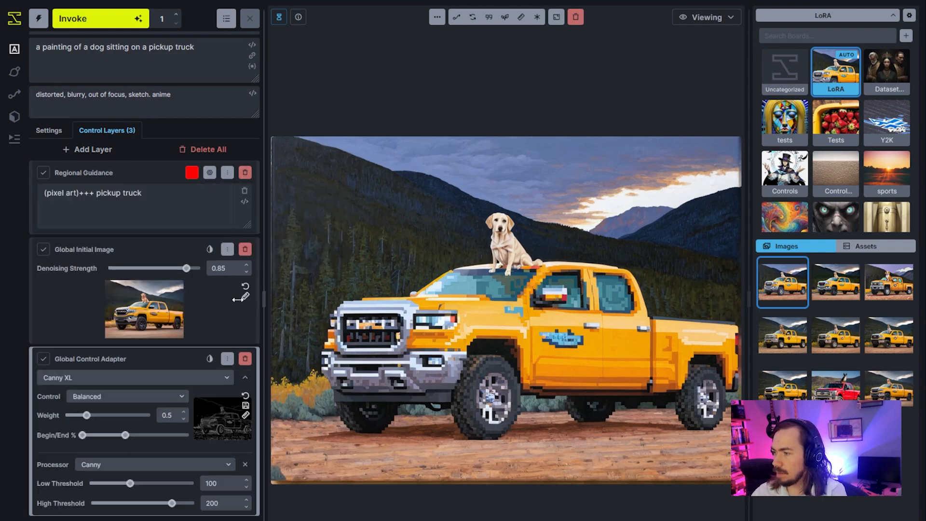
pyautogui.click(707, 17)
pyautogui.click(683, 70)
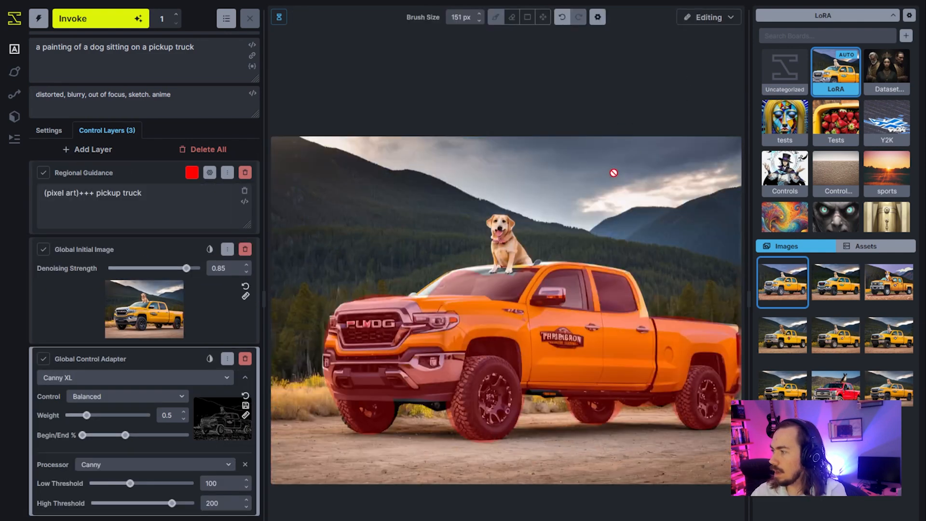
pyautogui.click(228, 361)
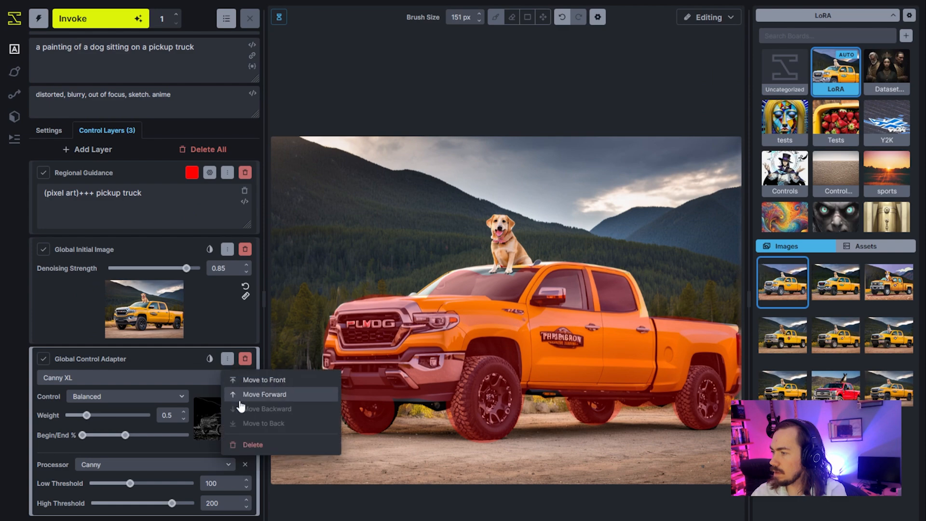
pyautogui.click(254, 395)
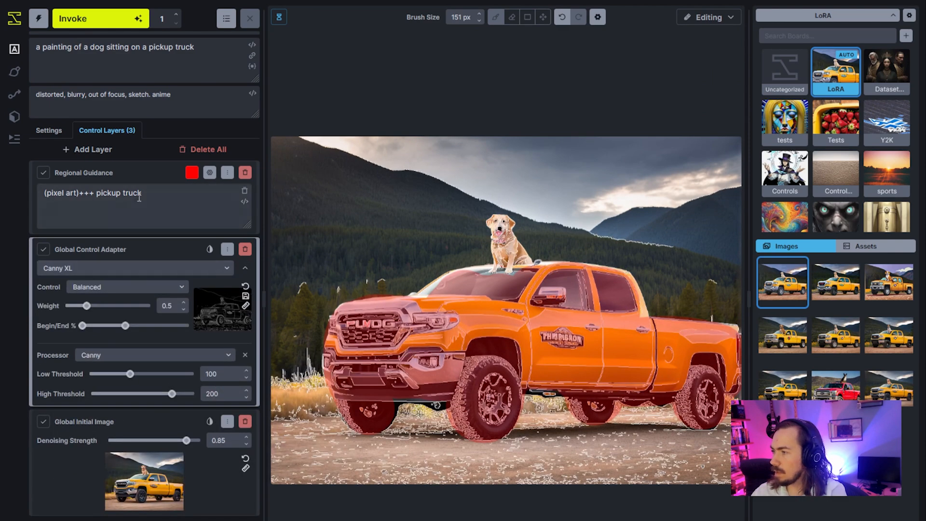
# Add a second Regional Guidance layer above the pickup truck's guidance layer.
pyautogui.click(142, 167)
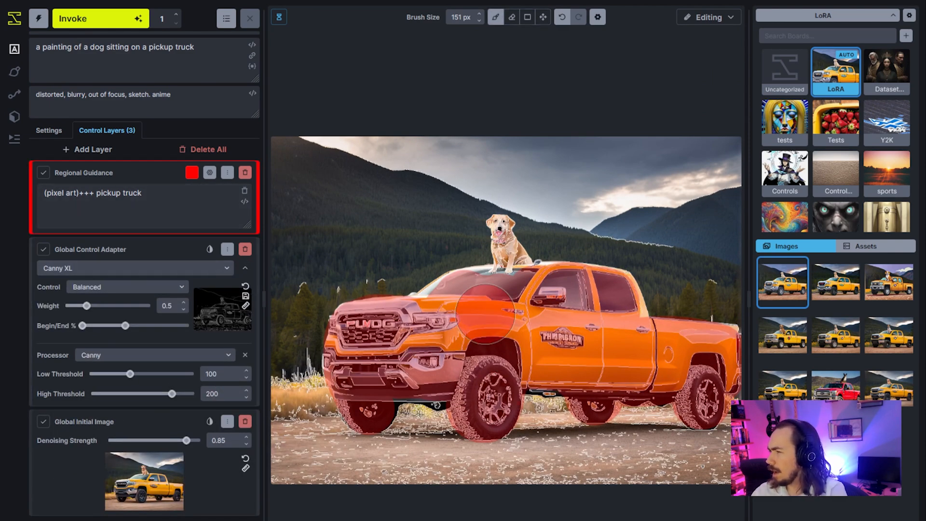
pyautogui.click(115, 149)
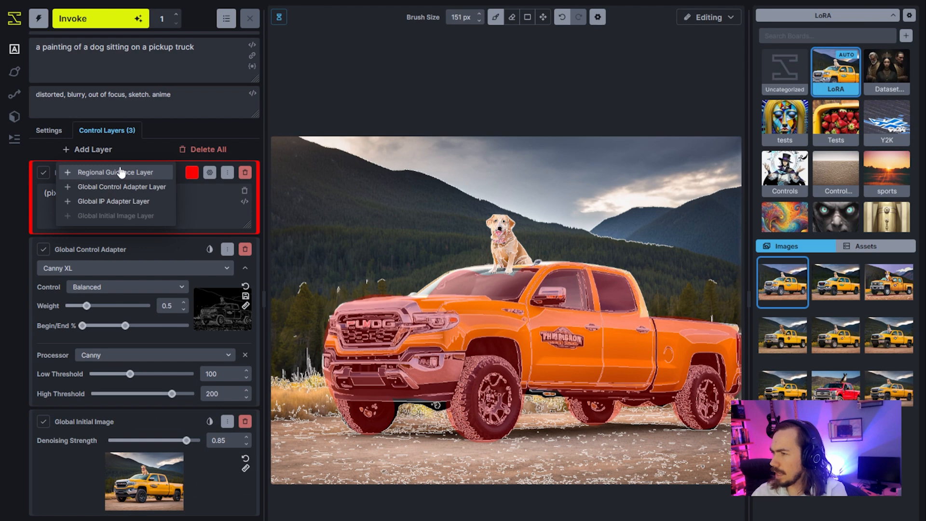
pyautogui.click(120, 172)
# Paint the new layer's mask over the sky and mountains with a 311 px brush, using 151 px between the dog and the truck's roof.
pyautogui.scroll(5, 334, 230)
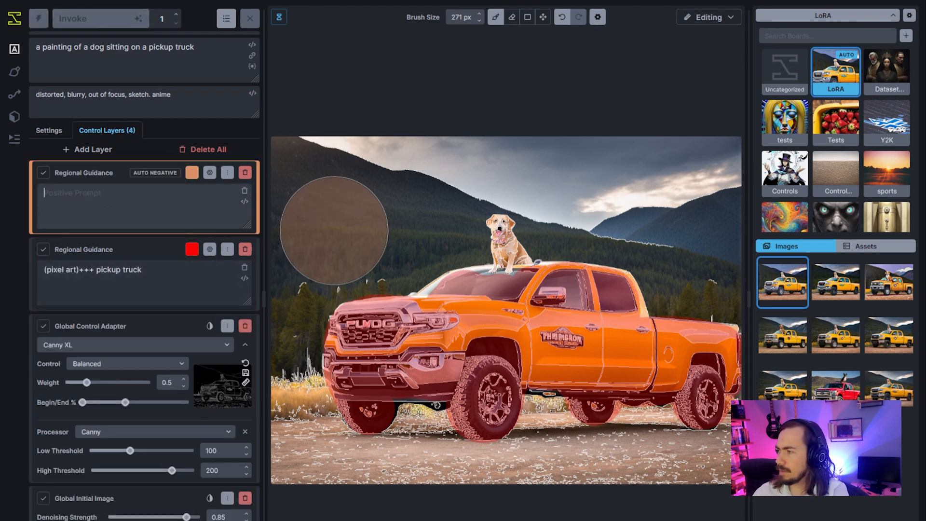
pyautogui.scroll(2, 334, 230)
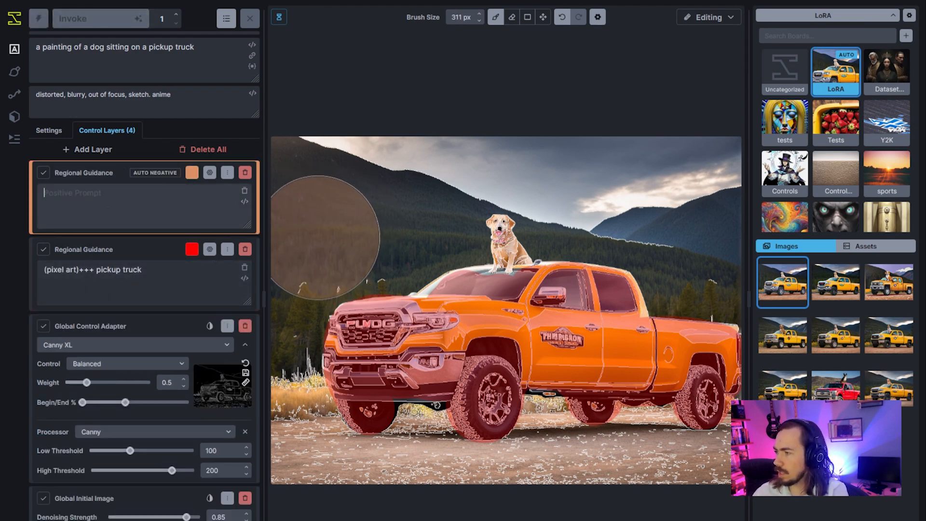
pyautogui.moveTo(324, 237)
pyautogui.mouseDown()
pyautogui.moveTo(309, 192)
pyautogui.moveTo(335, 222)
pyautogui.moveTo(405, 227)
pyautogui.moveTo(411, 214)
pyautogui.moveTo(429, 241)
pyautogui.moveTo(446, 242)
pyautogui.moveTo(445, 224)
pyautogui.moveTo(451, 244)
pyautogui.moveTo(467, 243)
pyautogui.moveTo(458, 179)
pyautogui.mouseUp()
pyautogui.scroll(-5, 435, 225)
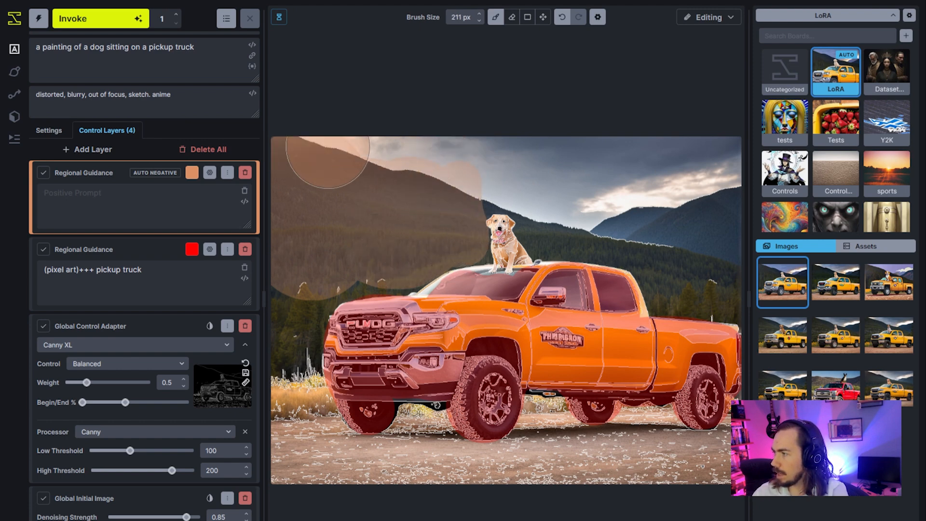
pyautogui.scroll(5, 328, 146)
pyautogui.moveTo(323, 167)
pyautogui.mouseDown()
pyautogui.moveTo(695, 164)
pyautogui.moveTo(652, 193)
pyautogui.mouseUp()
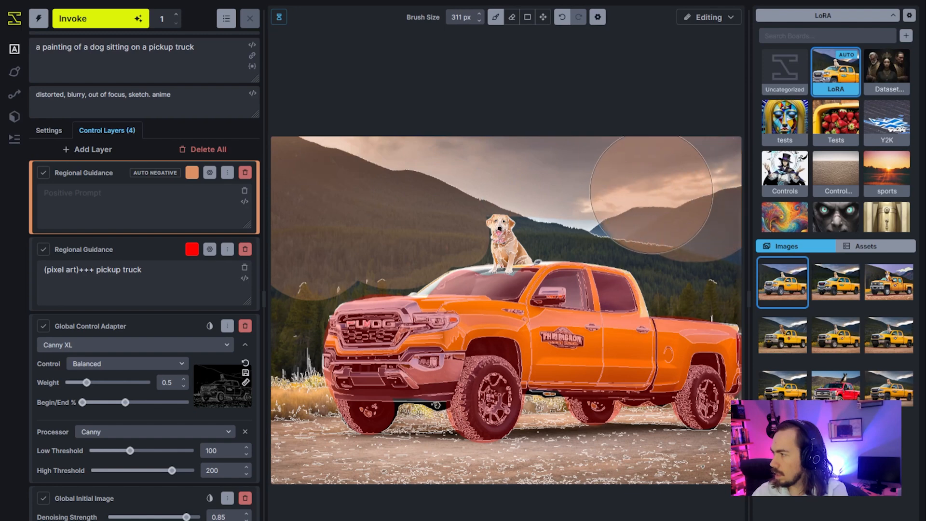
pyautogui.scroll(-8, 628, 198)
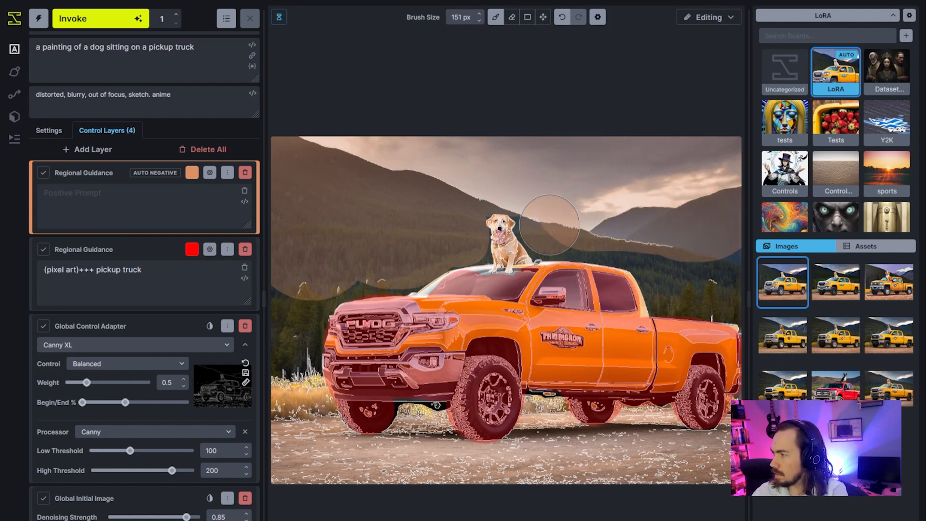
pyautogui.moveTo(549, 225)
pyautogui.mouseDown()
pyautogui.moveTo(645, 239)
pyautogui.moveTo(667, 258)
pyautogui.moveTo(668, 281)
pyautogui.moveTo(697, 284)
pyautogui.moveTo(711, 281)
pyautogui.moveTo(719, 242)
pyautogui.moveTo(724, 287)
pyautogui.moveTo(674, 291)
pyautogui.moveTo(654, 257)
pyautogui.mouseUp()
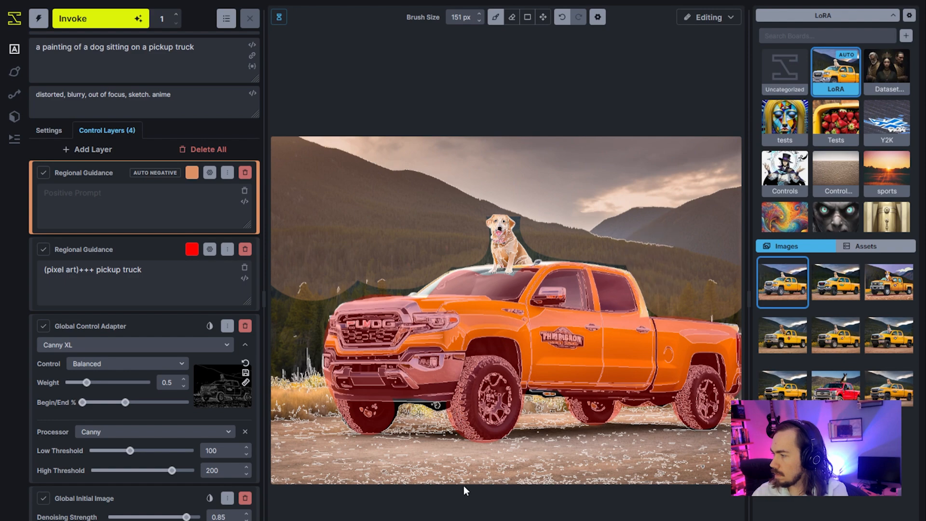
# Extend the new layer's mask over the forest in front of the truck, undoing one stroke, and reduce the brush to 80 px.
pyautogui.hotkey('ctrl', '-')
pyautogui.hotkey('ctrl', '-')
pyautogui.hotkey('ctrl', '-')
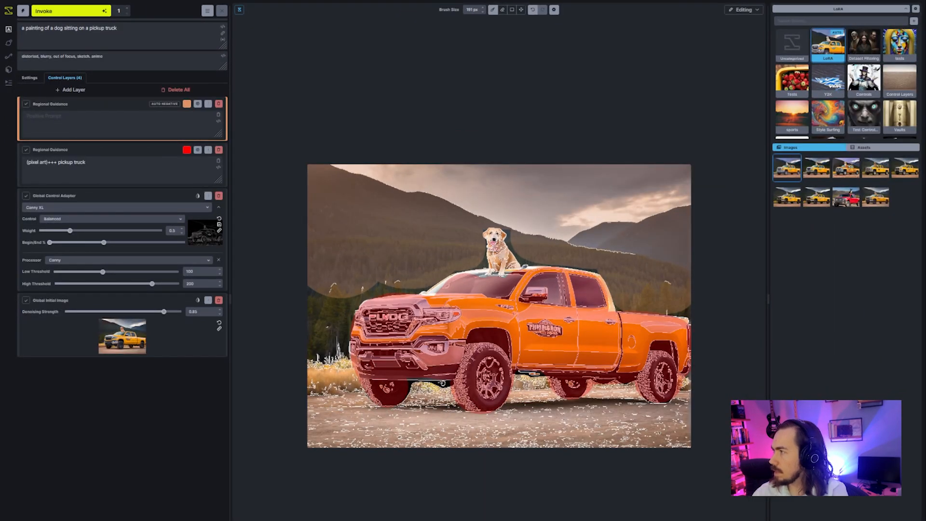
pyautogui.hotkey('ctrl', '+')
pyautogui.hotkey('ctrl', '+')
pyautogui.hotkey('ctrl', '+')
pyautogui.scroll(6, 305, 336)
pyautogui.scroll(-7, 302, 339)
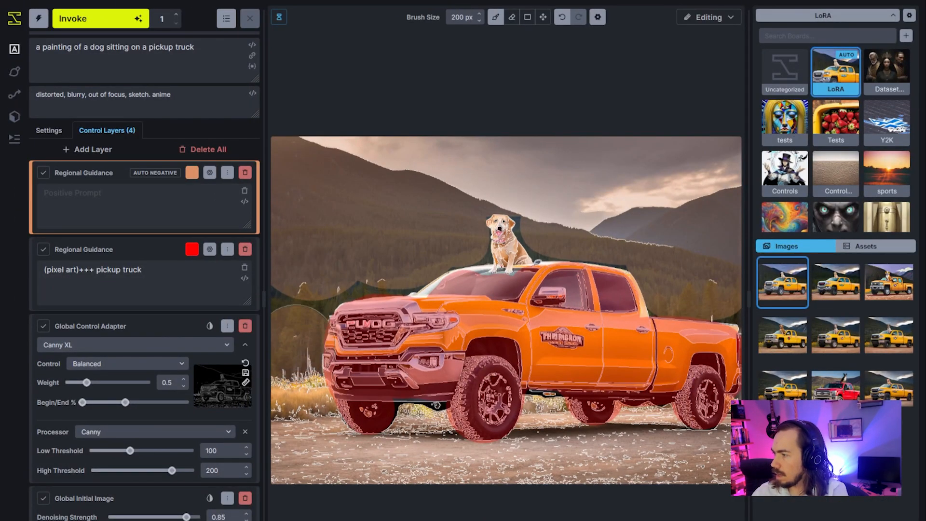
pyautogui.hotkey('ctrl', 'z')
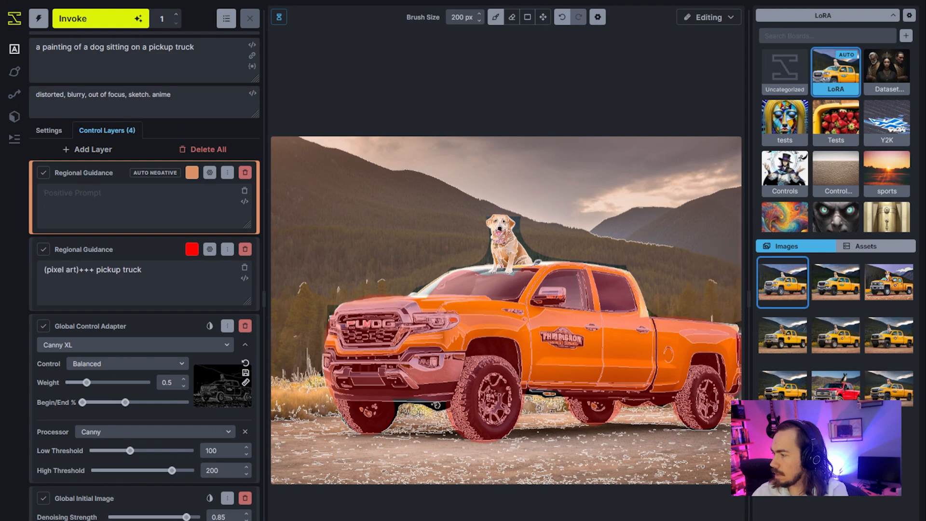
pyautogui.scroll(-6, 317, 401)
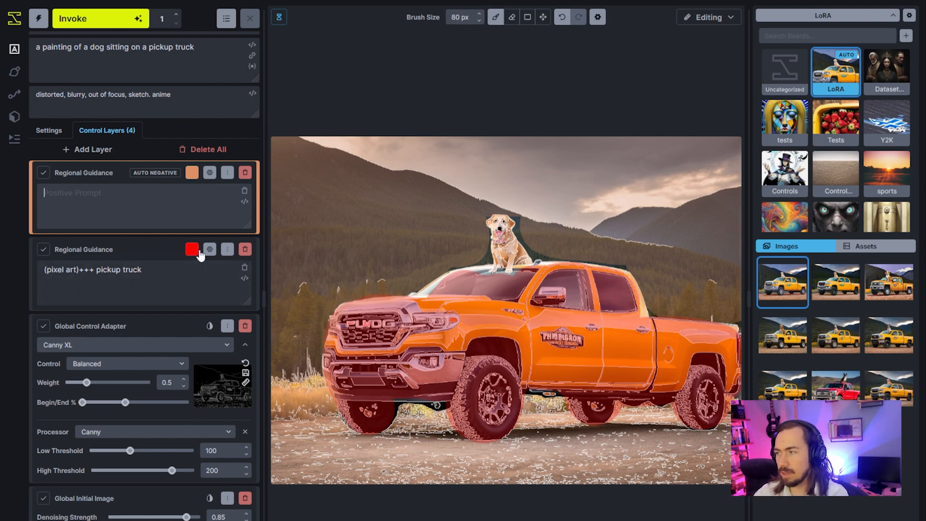
# Turn off Auto Negative for the new Regional Guidance layer and enter "bold ink and watercolor" as its positive prompt.
pyautogui.click(209, 172)
pyautogui.click(235, 200)
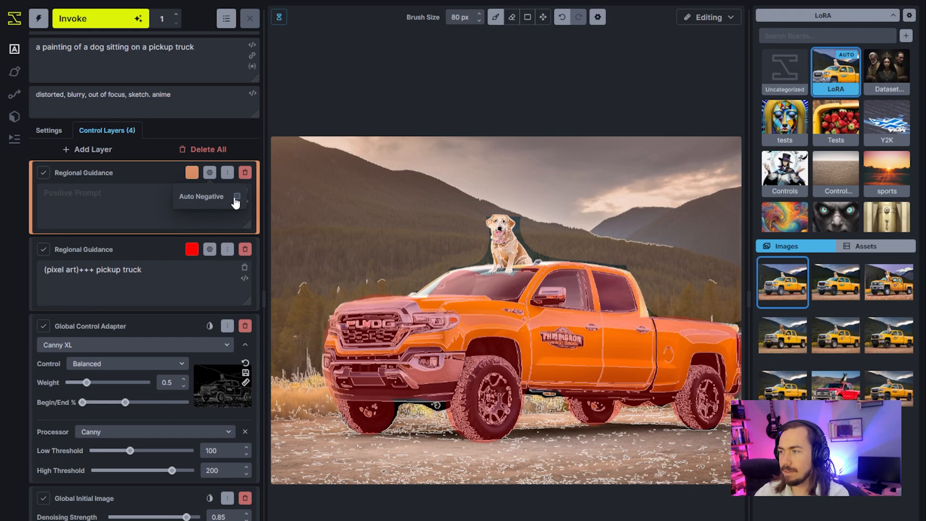
pyautogui.click(90, 219)
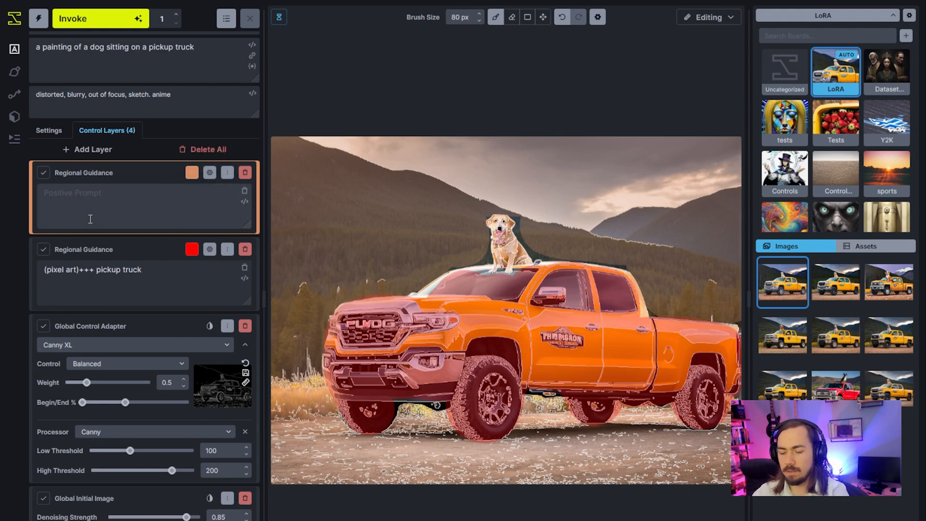
pyautogui.write('b')
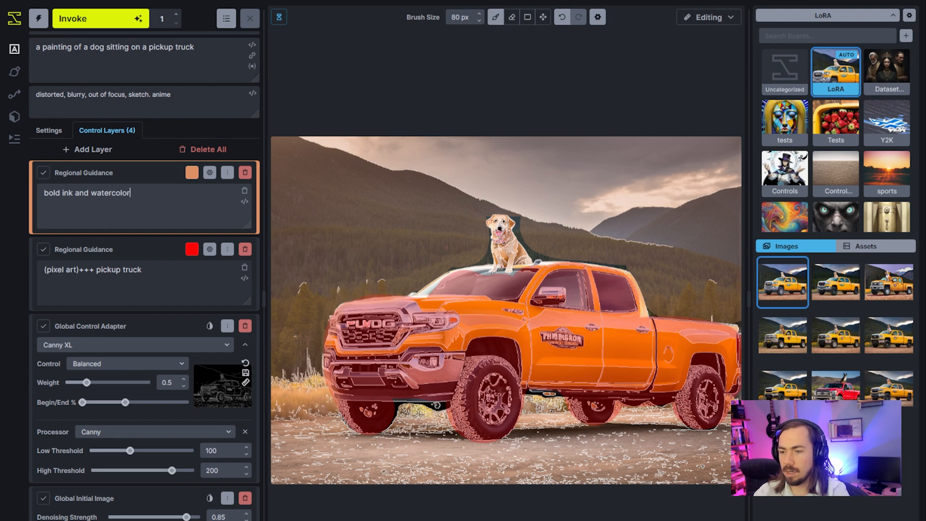
pyautogui.write('old ink and watercolor')
# Complete the background layer's positive prompt "bold ink and watercolor", select its text for reuse, and generate one image.
pyautogui.hotkey('ctrl', 'a')
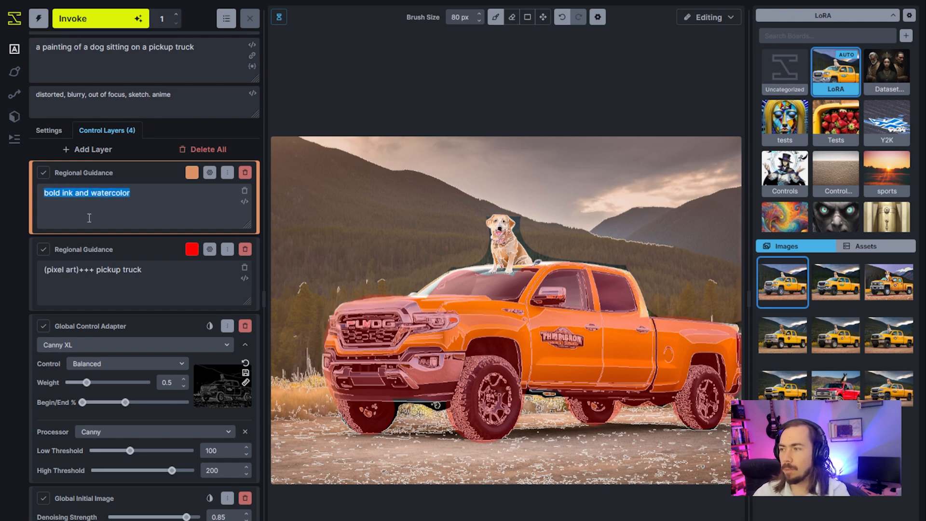
pyautogui.click(111, 27)
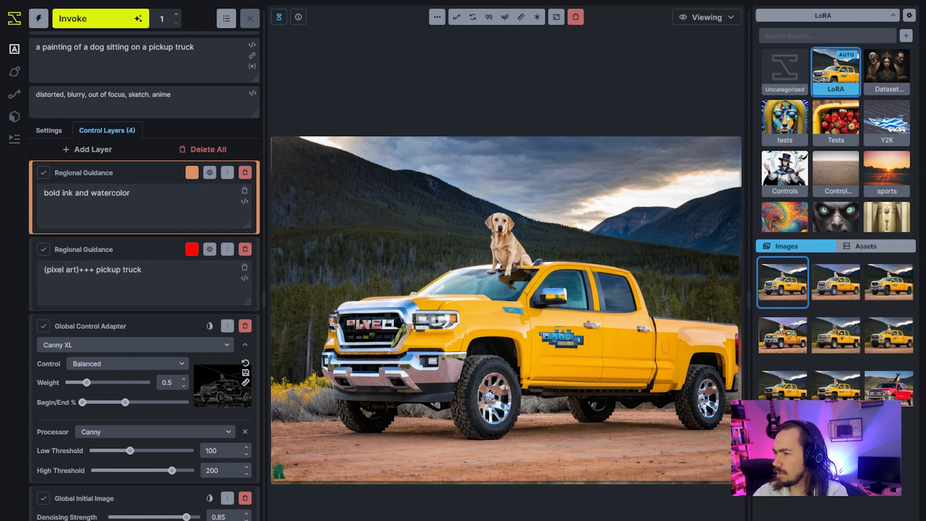
# Delete the "bold ink and watercolor" Regional Guidance layer and generate an image without it.
pyautogui.click(245, 173)
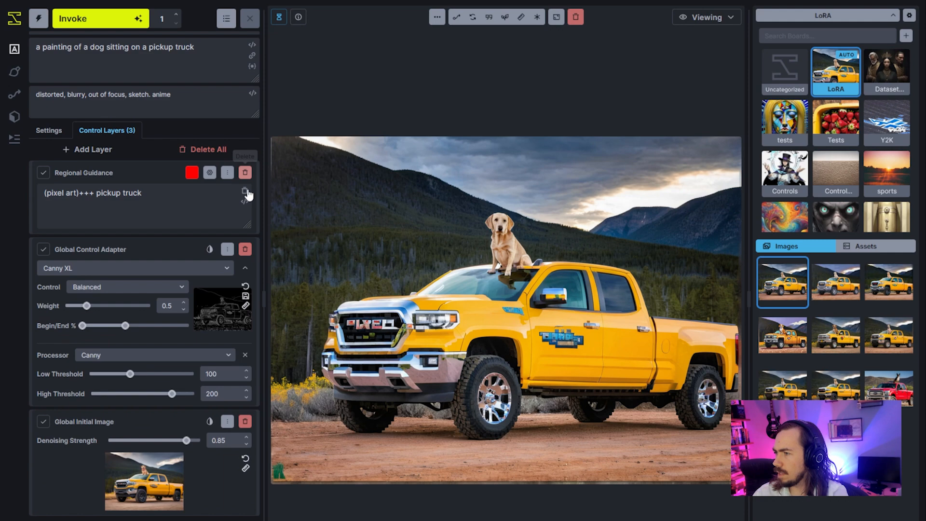
pyautogui.click(102, 21)
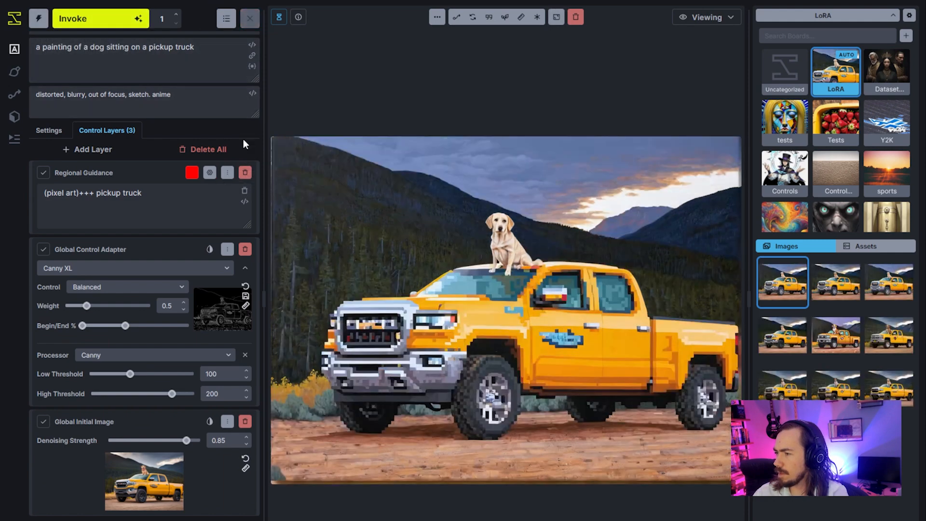
# Add a new Regional Guidance layer with the positive prompt "bold ink and watercolor".
pyautogui.click(119, 149)
pyautogui.click(90, 150)
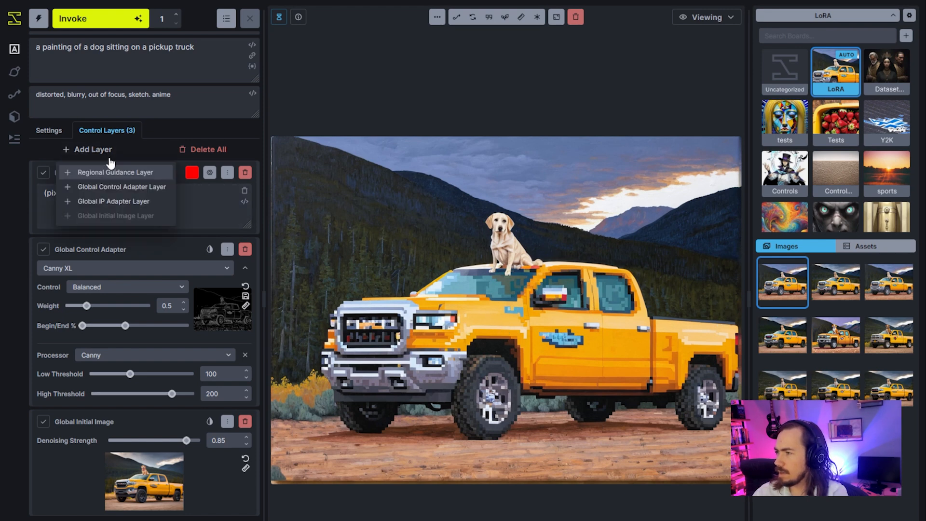
pyautogui.click(117, 174)
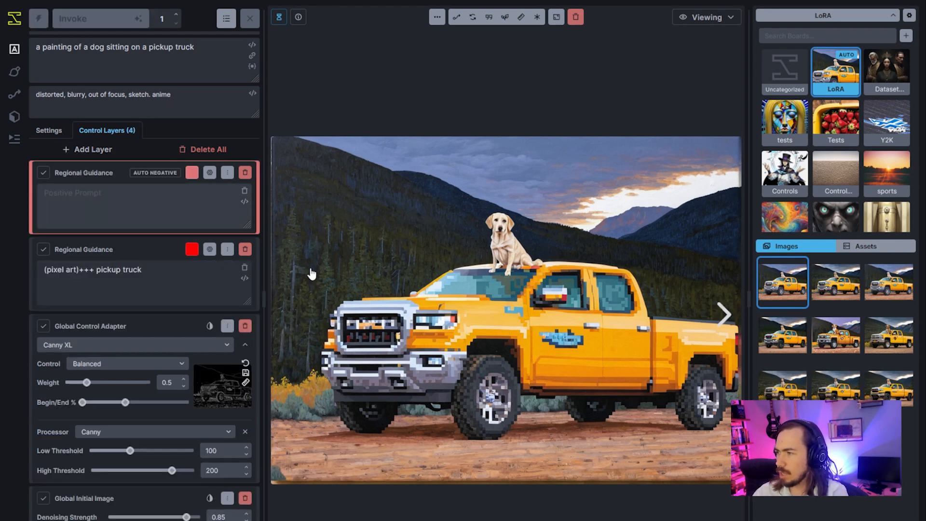
pyautogui.click(138, 210)
pyautogui.write('boi')
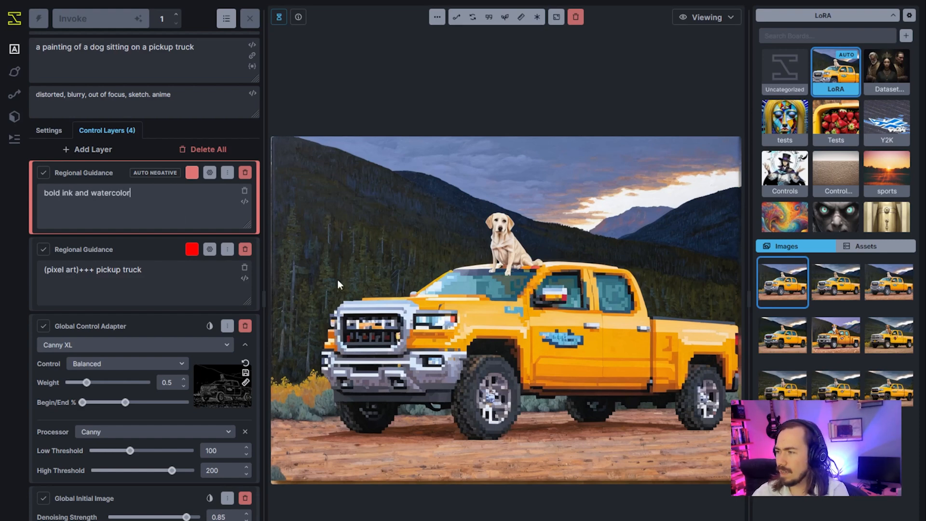
# On the editing canvas, paint the new layer's mask over the grass, forest and mountain left of the truck, starting with a 176 px brush.
pyautogui.click(722, 18)
pyautogui.click(635, 65)
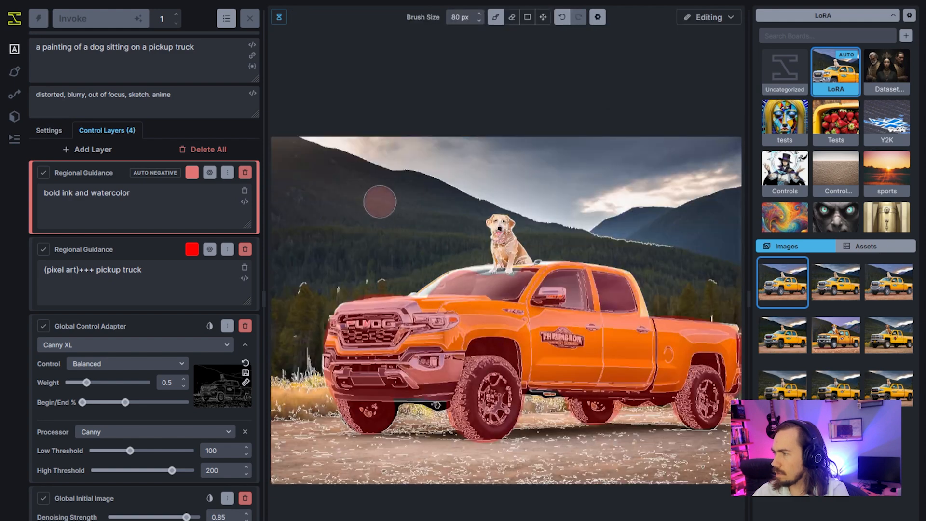
pyautogui.scroll(5, 314, 244)
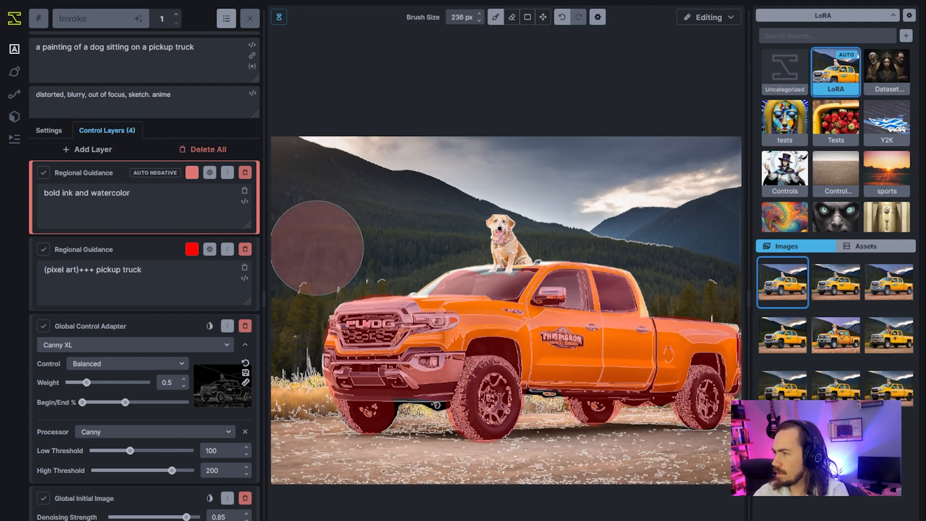
pyautogui.scroll(-1, 286, 338)
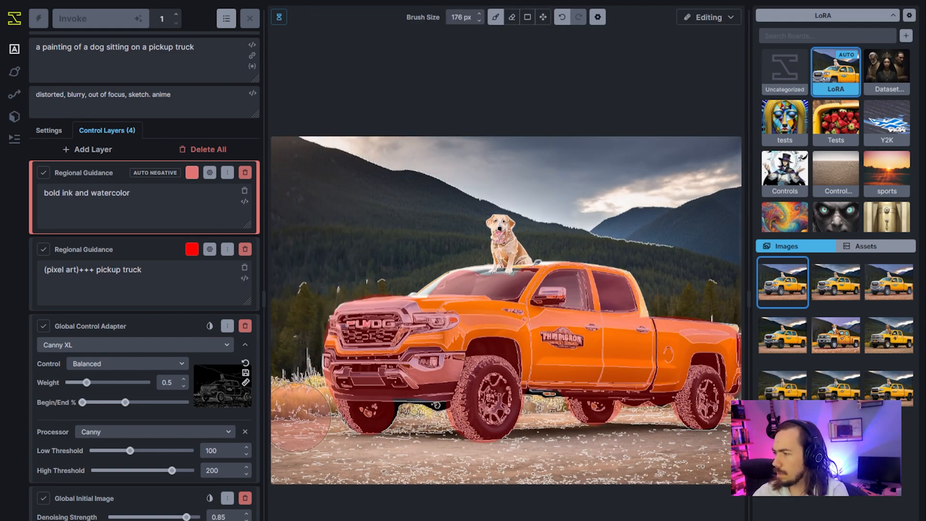
pyautogui.moveTo(297, 417)
pyautogui.mouseDown()
pyautogui.moveTo(294, 336)
pyautogui.moveTo(301, 273)
pyautogui.moveTo(323, 235)
pyautogui.moveTo(310, 289)
pyautogui.moveTo(322, 244)
pyautogui.moveTo(386, 234)
pyautogui.moveTo(310, 192)
pyautogui.moveTo(339, 181)
pyautogui.moveTo(415, 189)
pyautogui.mouseUp()
pyautogui.scroll(6, 317, 253)
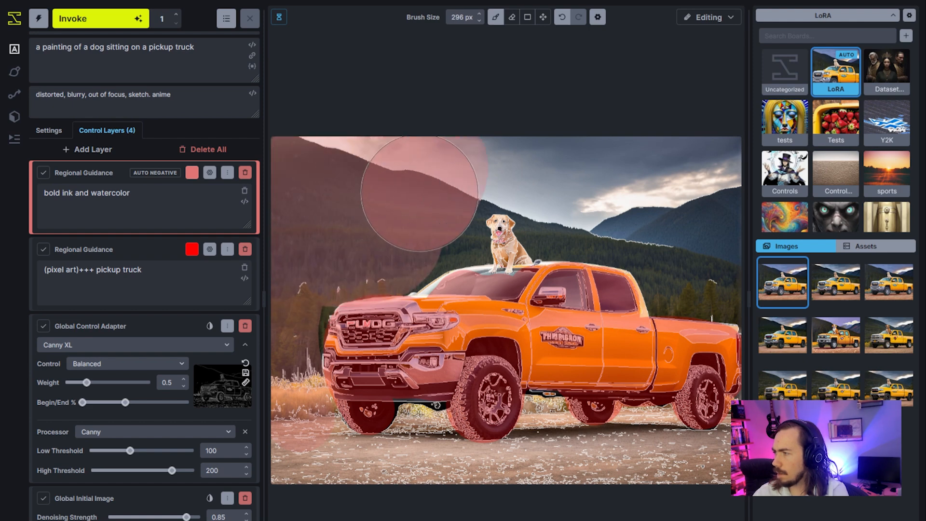
pyautogui.scroll(-5, 425, 212)
pyautogui.moveTo(447, 231); pyautogui.dragTo(437, 216)
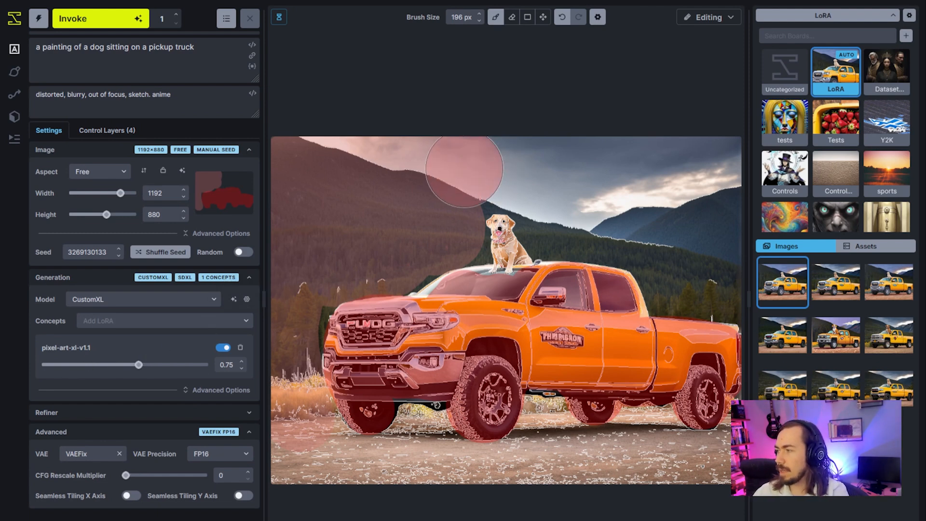
# Extend the mask over the sky, the right-hand mountains and the forest behind the truck, starting at 196 px and reducing the brush to 136 px.
pyautogui.moveTo(532, 155)
pyautogui.mouseDown()
pyautogui.moveTo(510, 162)
pyautogui.moveTo(559, 169)
pyautogui.moveTo(556, 216)
pyautogui.moveTo(571, 209)
pyautogui.moveTo(587, 178)
pyautogui.moveTo(671, 179)
pyautogui.moveTo(688, 191)
pyautogui.moveTo(610, 204)
pyautogui.moveTo(689, 207)
pyautogui.mouseUp()
pyautogui.scroll(4, 559, 216)
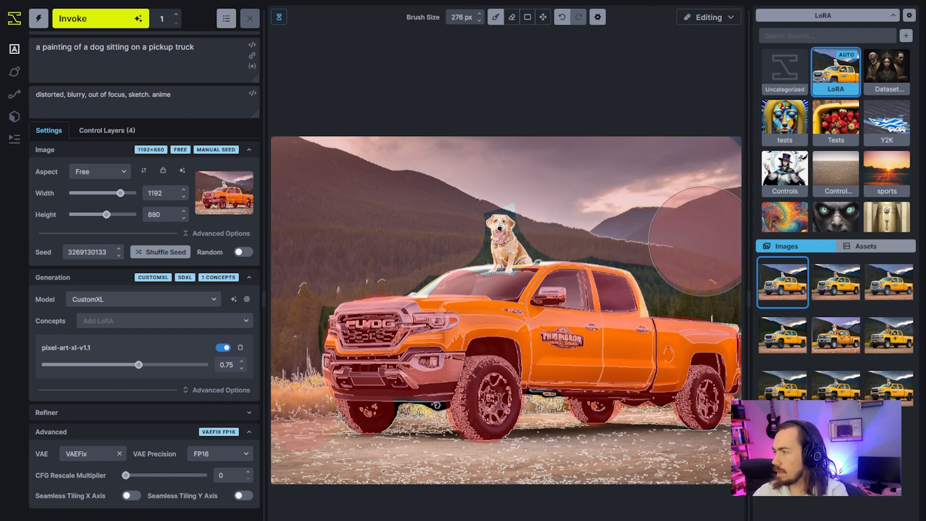
pyautogui.scroll(-7, 671, 260)
pyautogui.moveTo(682, 276)
pyautogui.mouseDown()
pyautogui.moveTo(666, 268)
pyautogui.moveTo(714, 290)
pyautogui.moveTo(730, 249)
pyautogui.mouseUp()
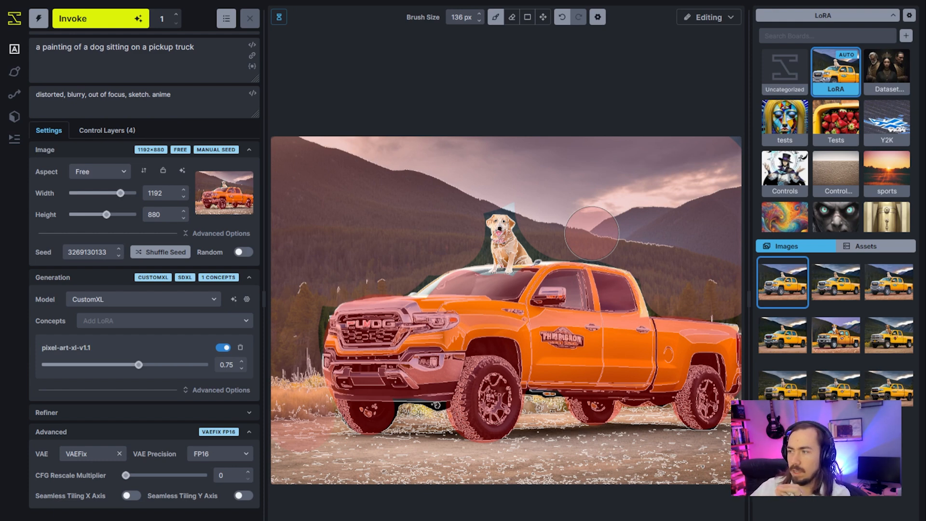
# Replace the background Regional Guidance layer's positive prompt with "baroque painting" and generate an image.
pyautogui.click(85, 131)
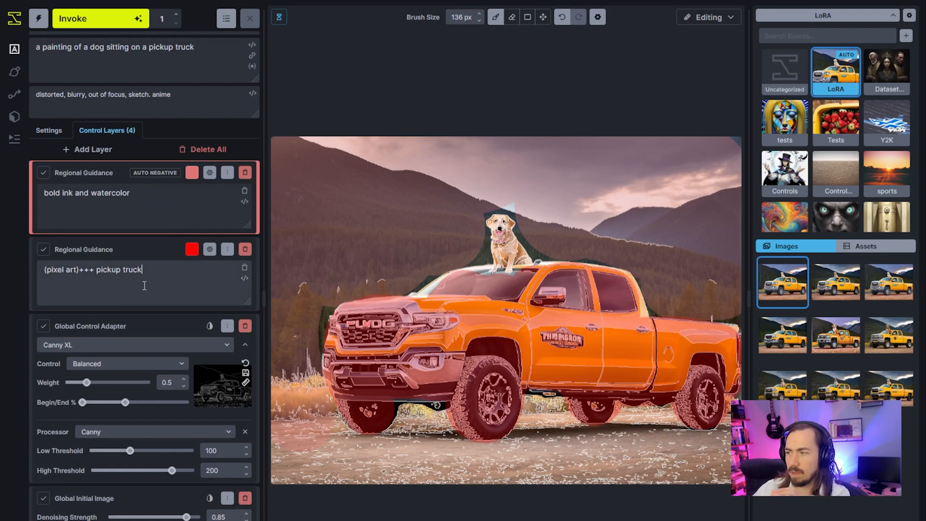
pyautogui.moveTo(95, 270); pyautogui.dragTo(44, 270)
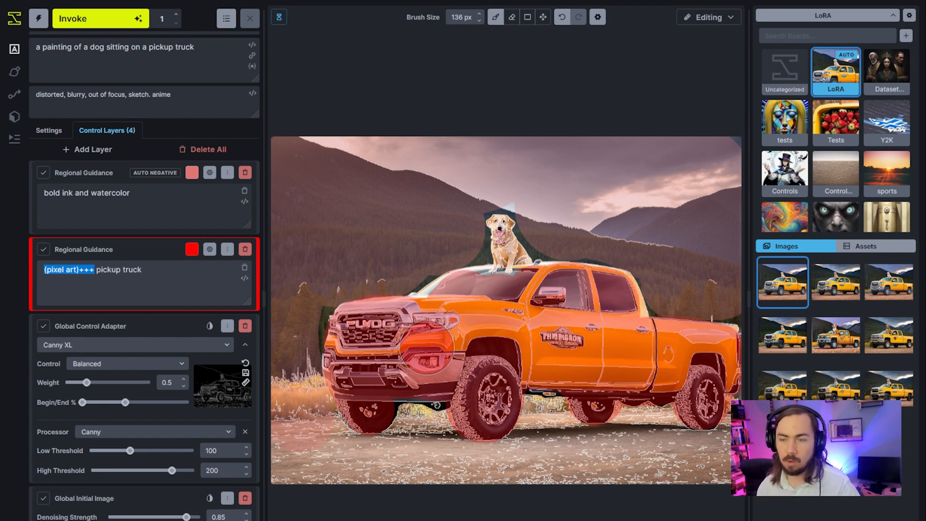
pyautogui.click(170, 207)
pyautogui.hotkey('ctrl', 'a')
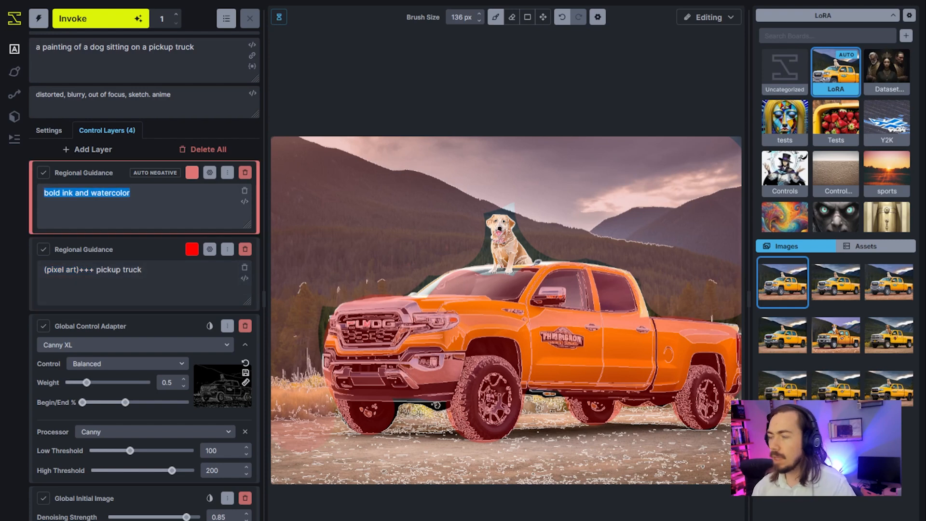
pyautogui.write('baroque painting')
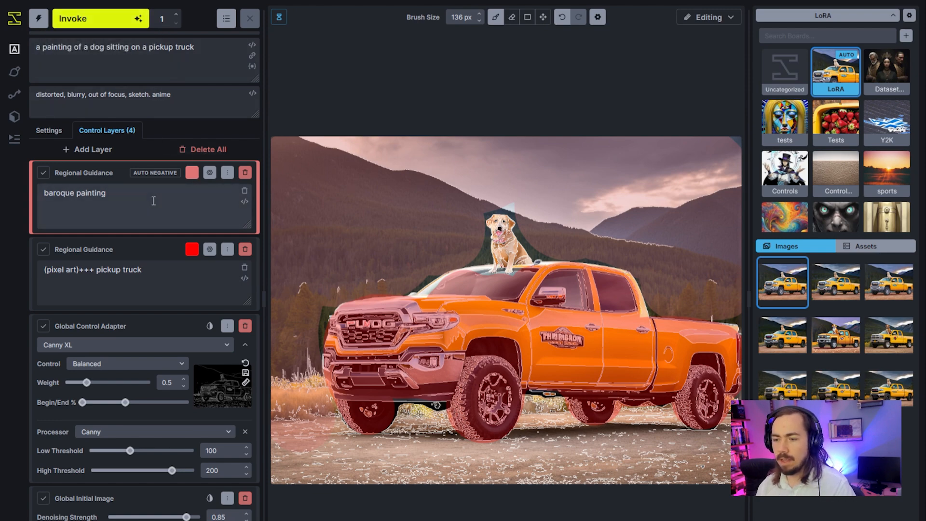
pyautogui.hotkey('ctrl', 'Return')
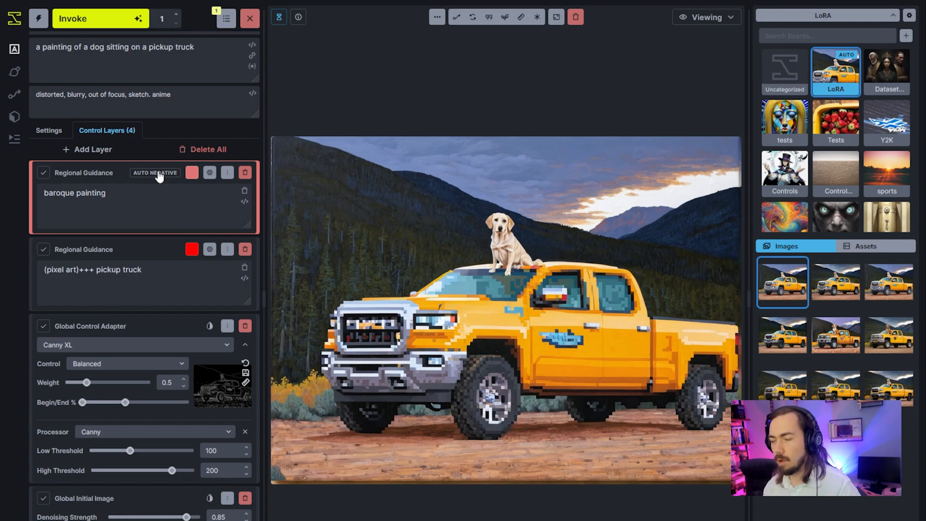
# Turn on Auto Negative for the pickup truck's Regional Guidance layer and generate an image.
pyautogui.moveTo(129, 192); pyautogui.dragTo(43, 194)
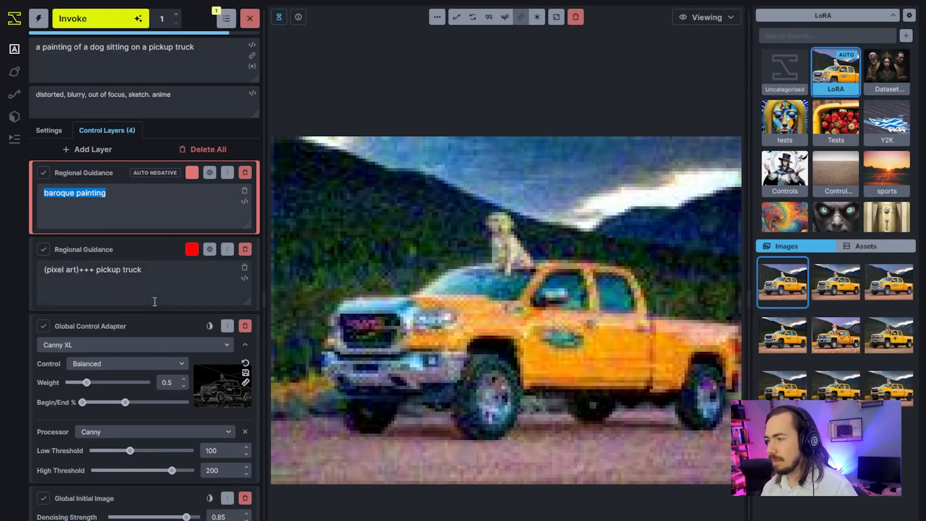
pyautogui.click(210, 250)
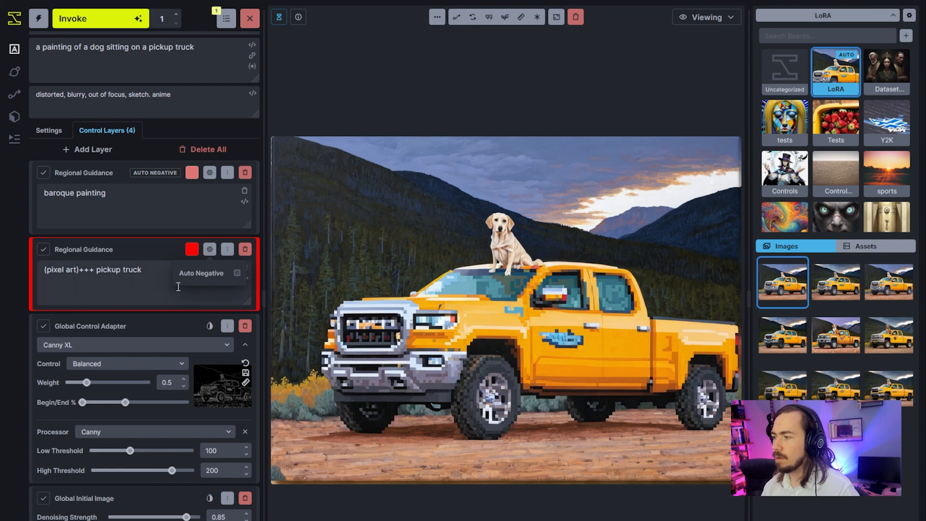
pyautogui.click(237, 273)
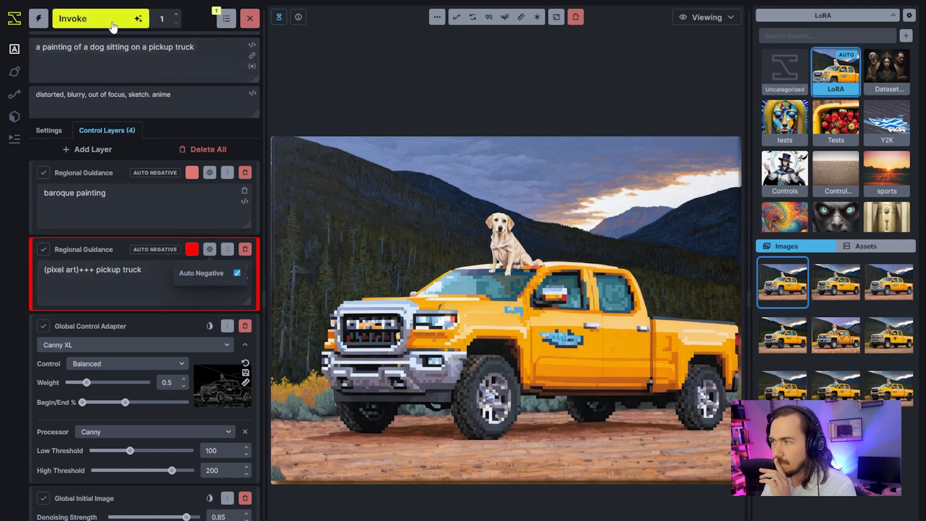
pyautogui.click(160, 292)
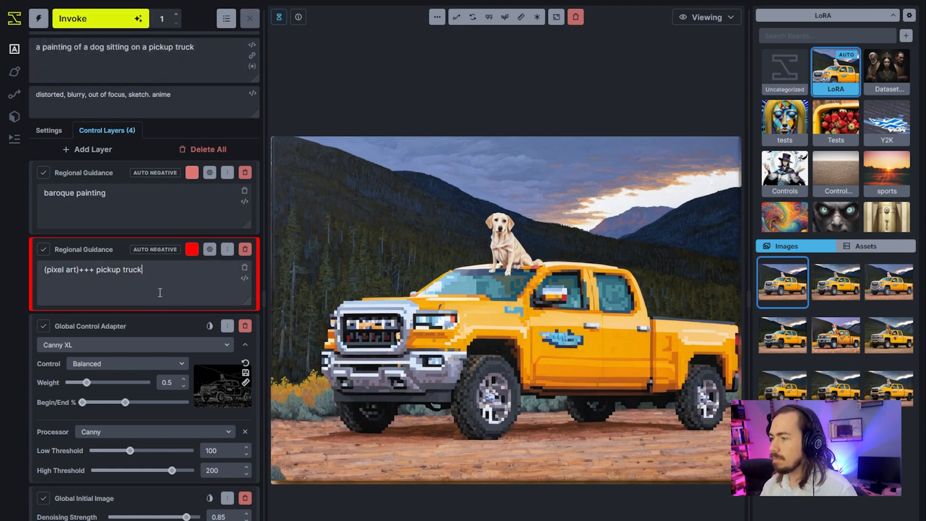
pyautogui.hotkey('ctrl', 'Return')
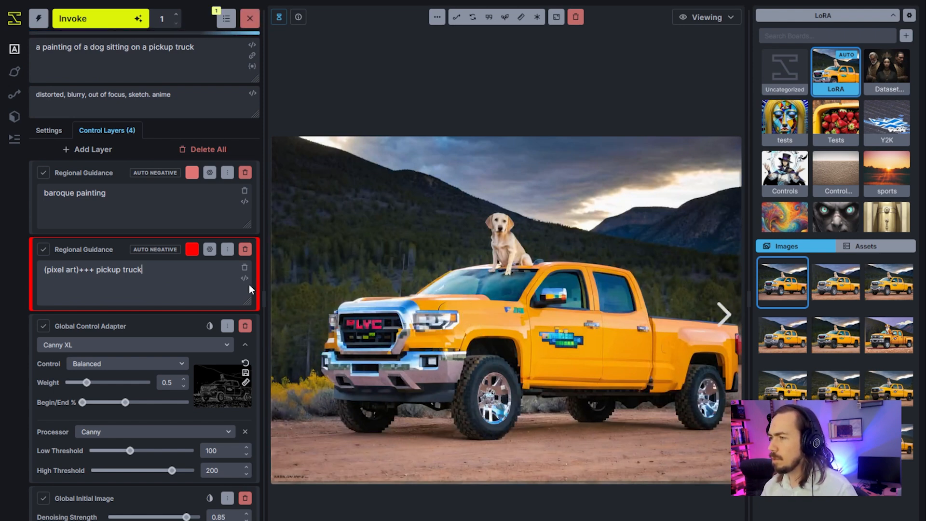
# Append ". photo+" to the main negative prompt and generate another image.
pyautogui.click(198, 107)
pyautogui.write('.')
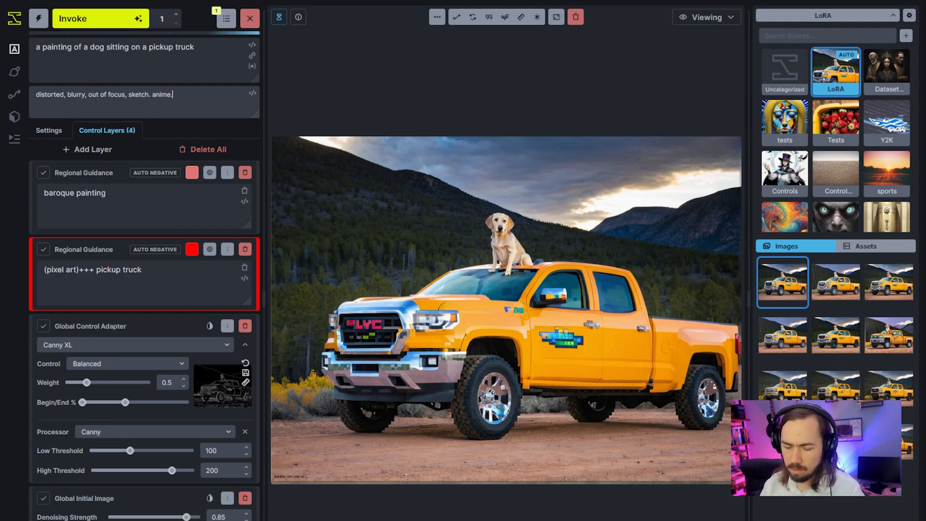
pyautogui.write(' photo')
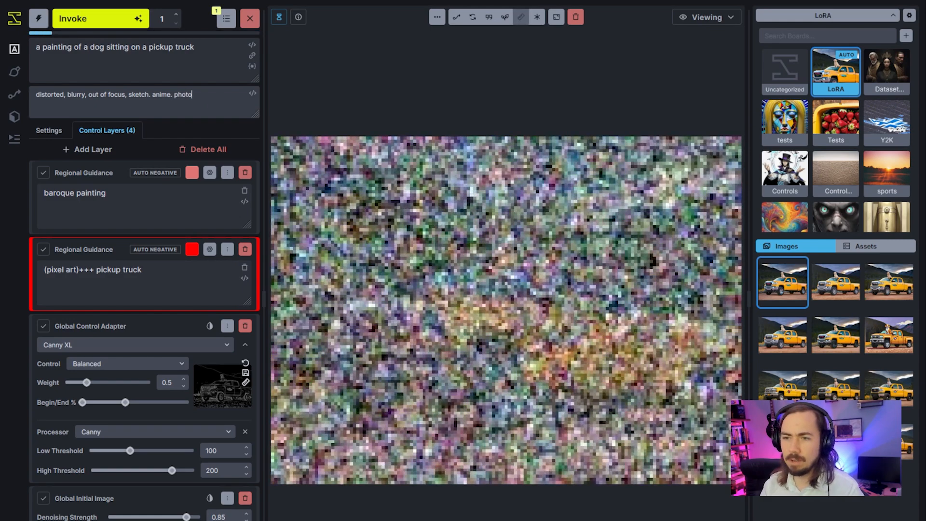
pyautogui.write('+')
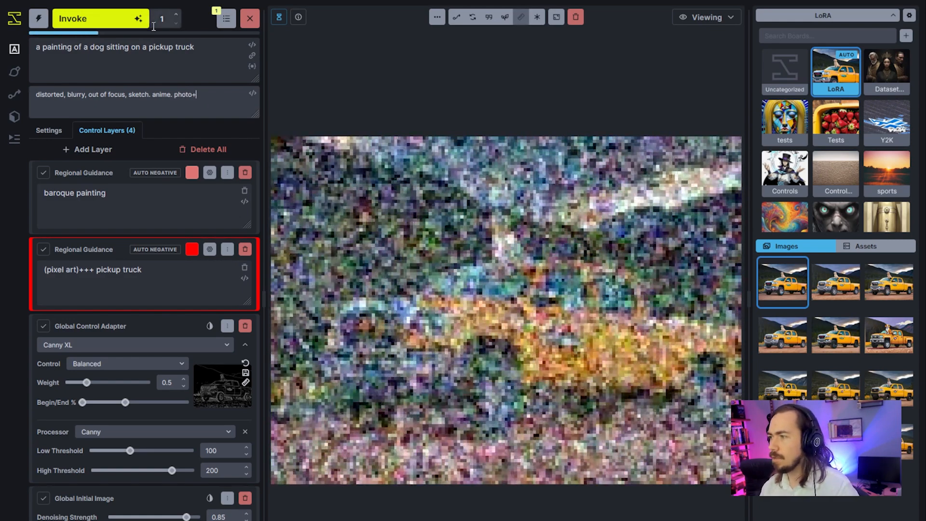
pyautogui.click(145, 23)
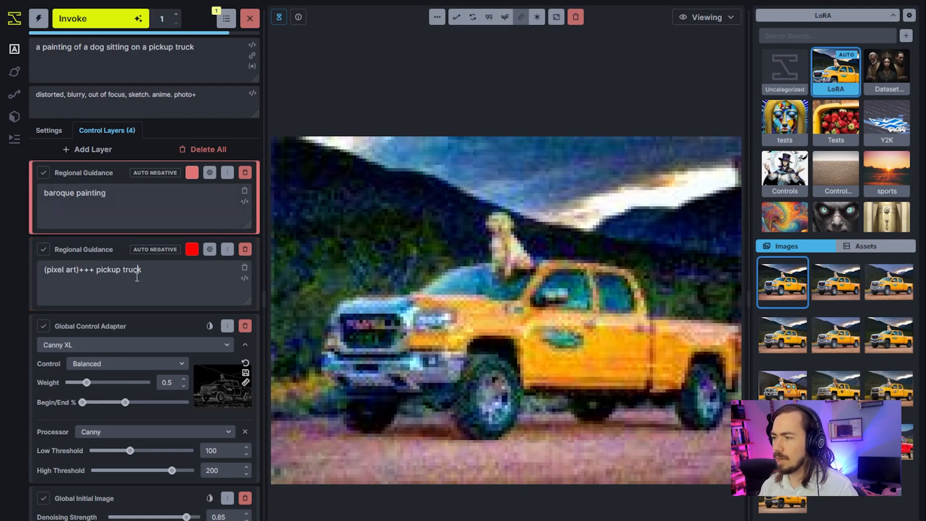
# Review the earlier pixel-art truck image from the gallery against the prompts of both Regional Guidance layers.
pyautogui.click(140, 221)
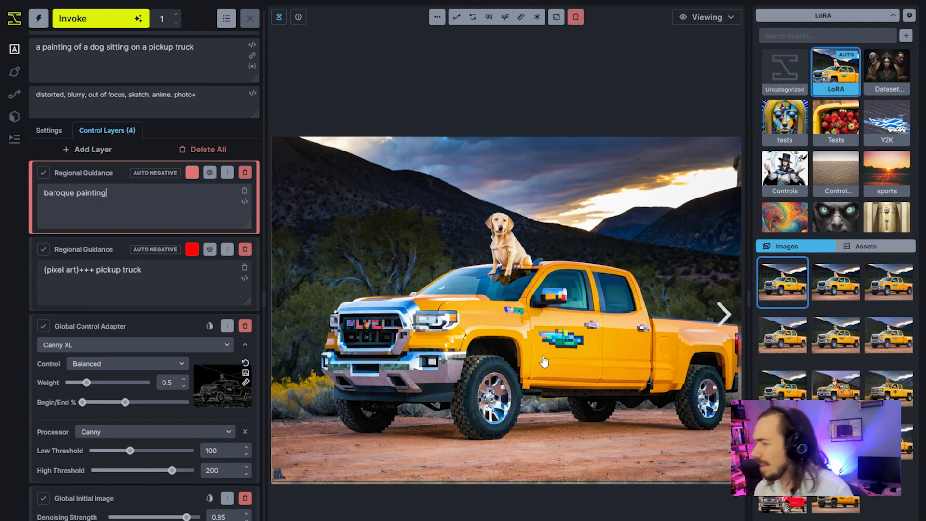
pyautogui.click(786, 330)
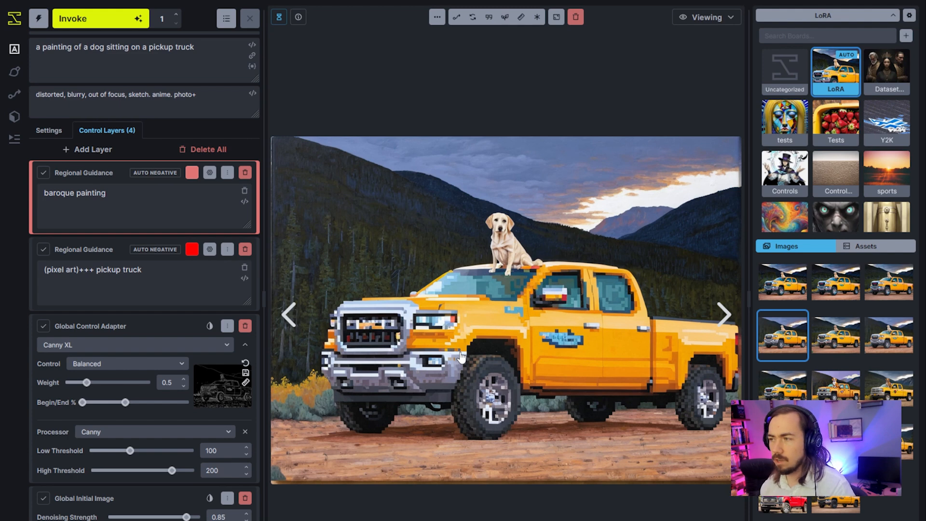
pyautogui.click(181, 281)
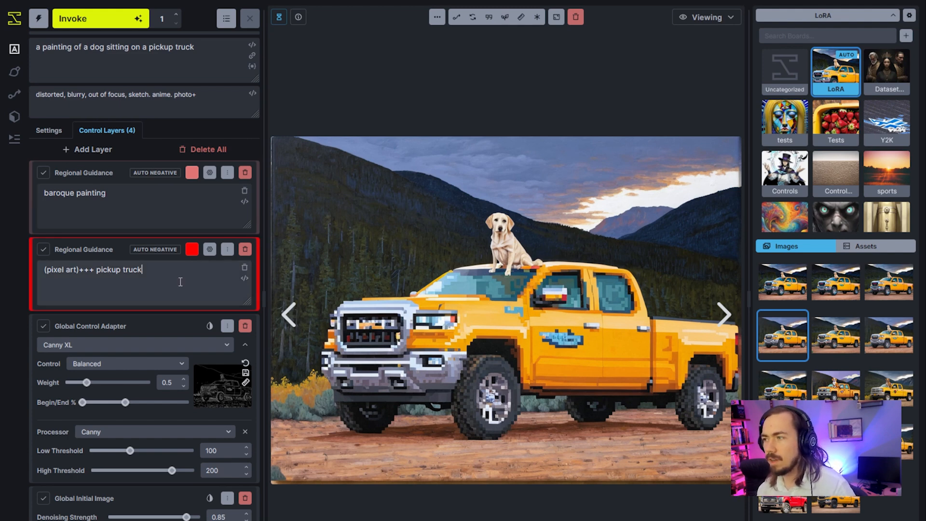
pyautogui.click(114, 215)
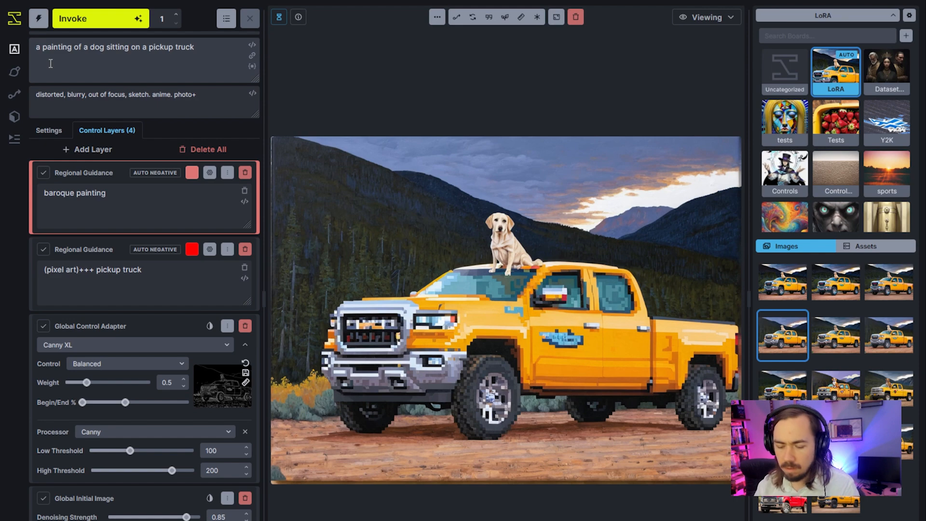
# Change the main prompt to "a baroque painting of a dog sitting on a pixel art pickup truck" and generate an image.
pyautogui.click(707, 17)
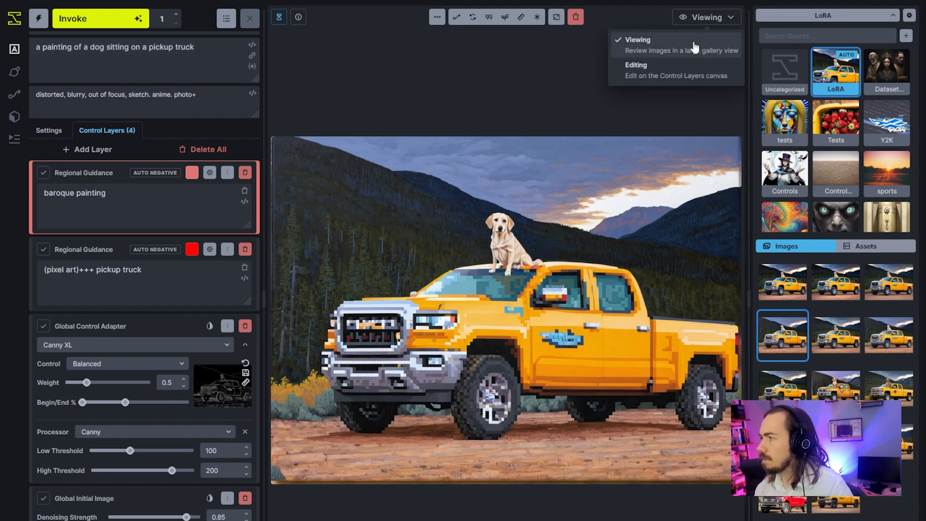
pyautogui.click(637, 66)
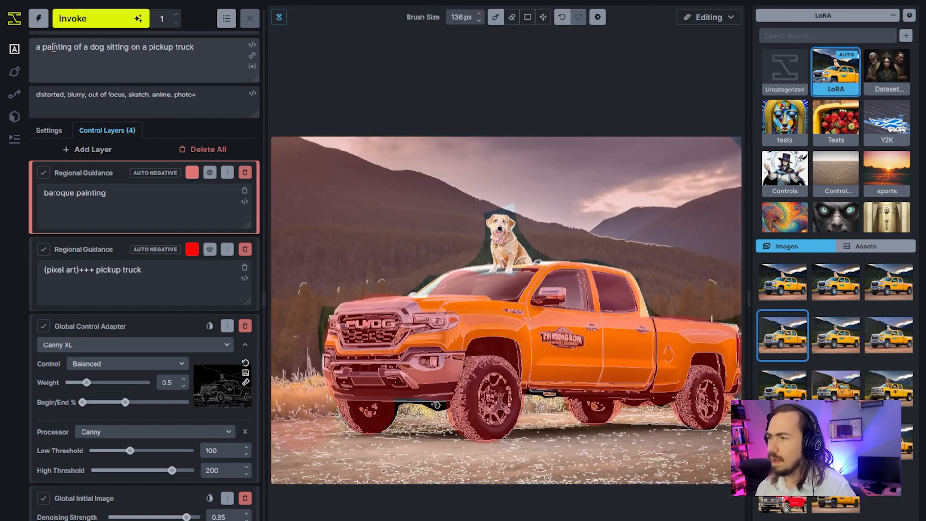
pyautogui.write('baroqu')
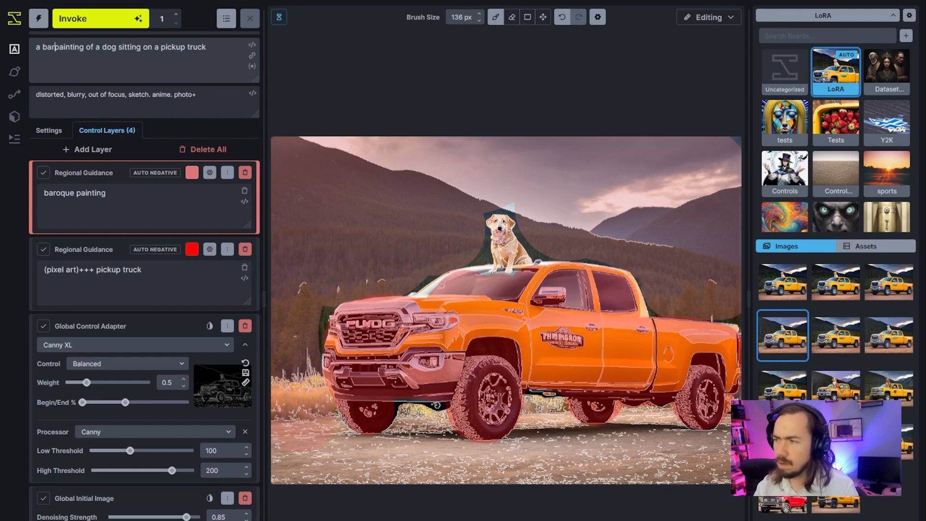
pyautogui.write('e')
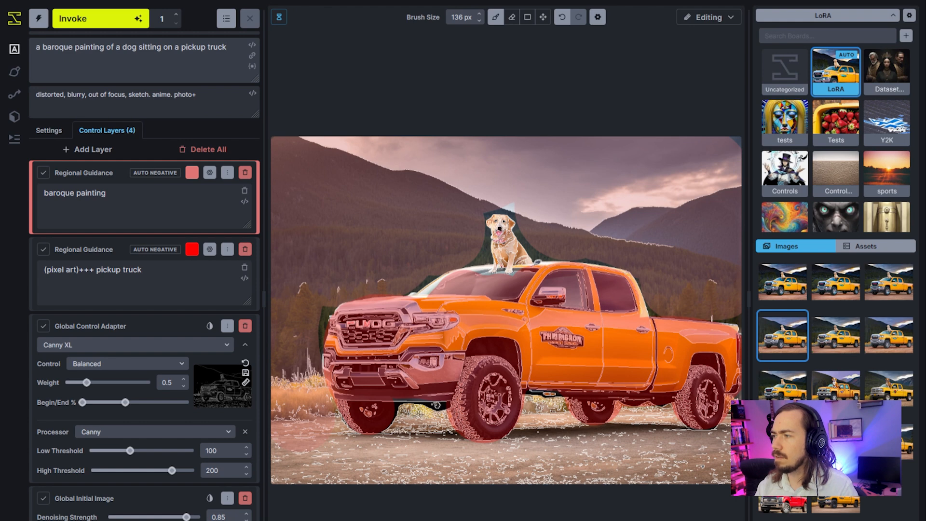
pyautogui.write(' (p')
pyautogui.press('BackSpace')
pyautogui.press('BackSpace')
pyautogui.write('pixel')
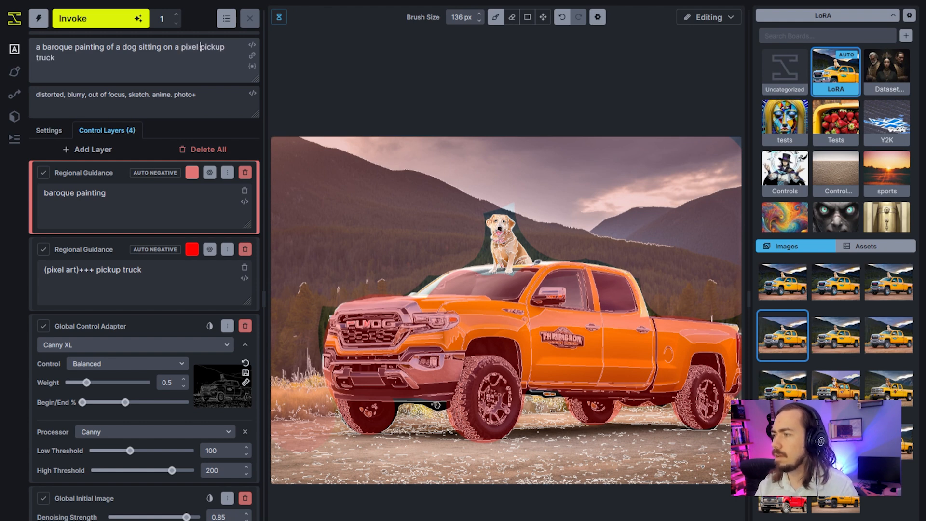
pyautogui.click(99, 19)
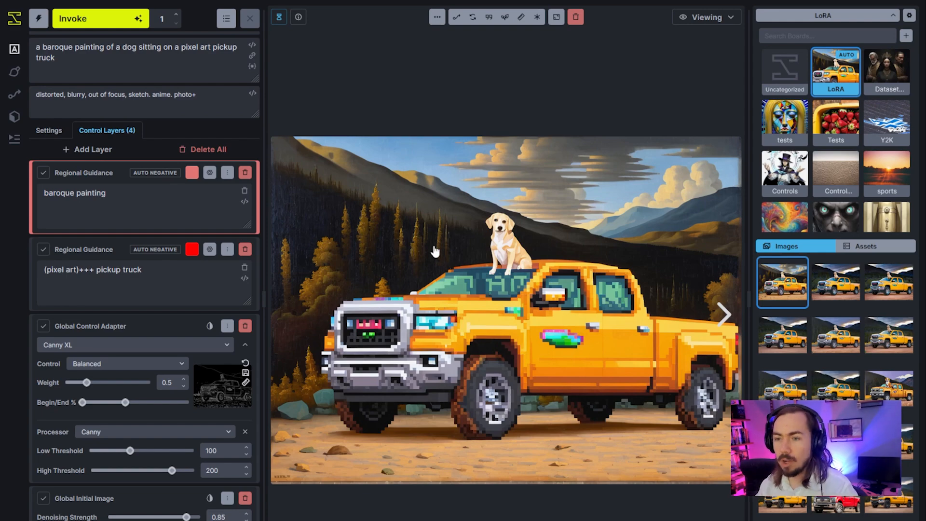
# Compare the style wording in the main prompt with the background region's prompt and masks on the canvas, and return to the generated image.
pyautogui.click(712, 18)
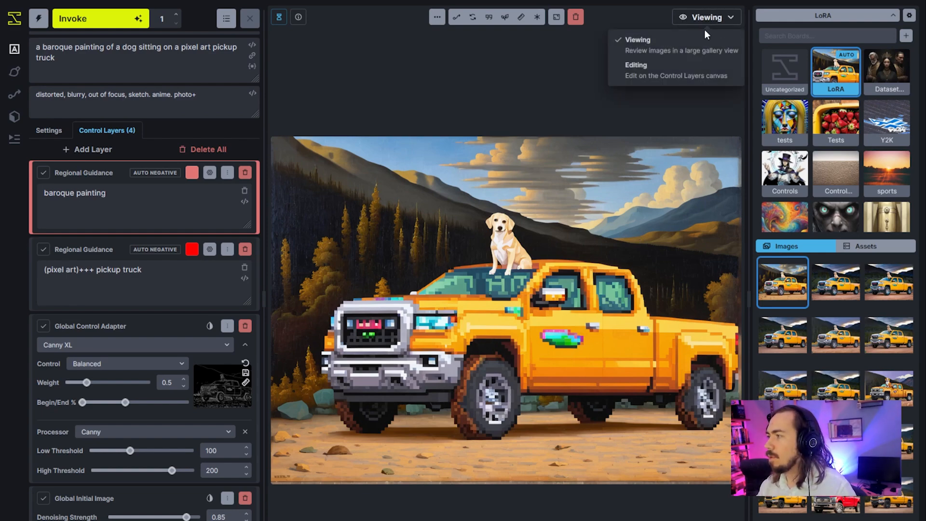
pyautogui.click(639, 65)
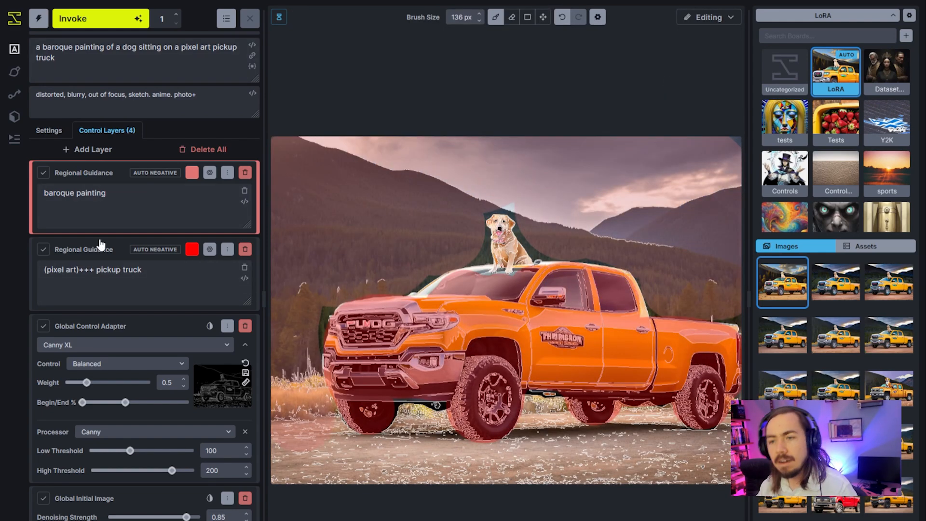
pyautogui.click(58, 49)
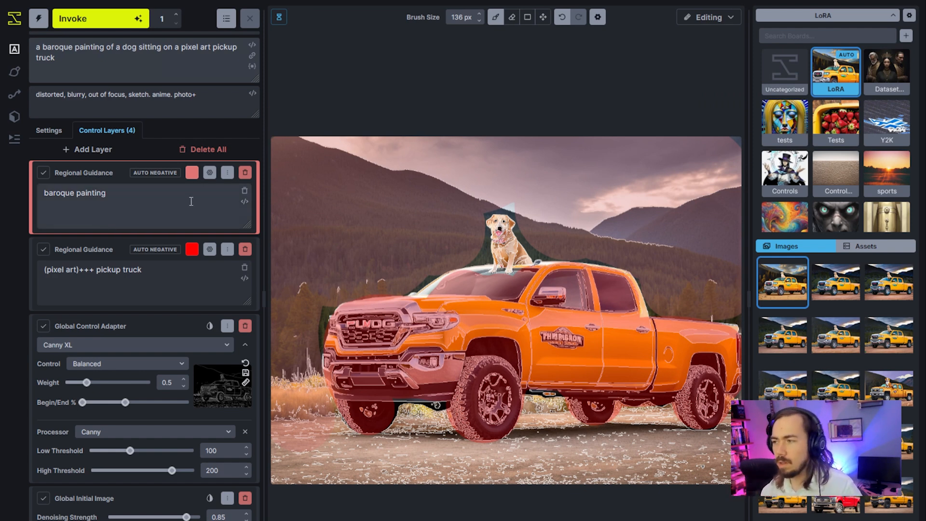
pyautogui.moveTo(190, 201); pyautogui.dragTo(36, 209)
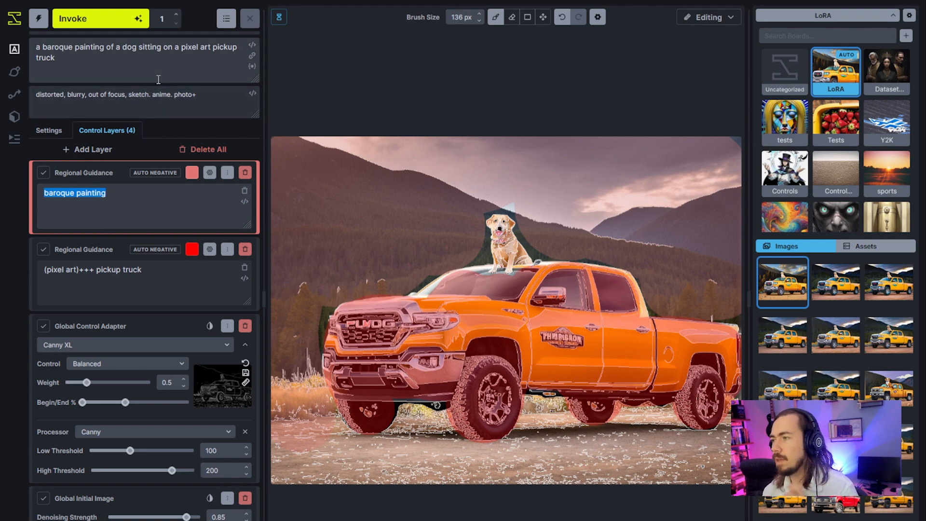
pyautogui.moveTo(50, 46); pyautogui.dragTo(83, 46)
pyautogui.click(96, 71)
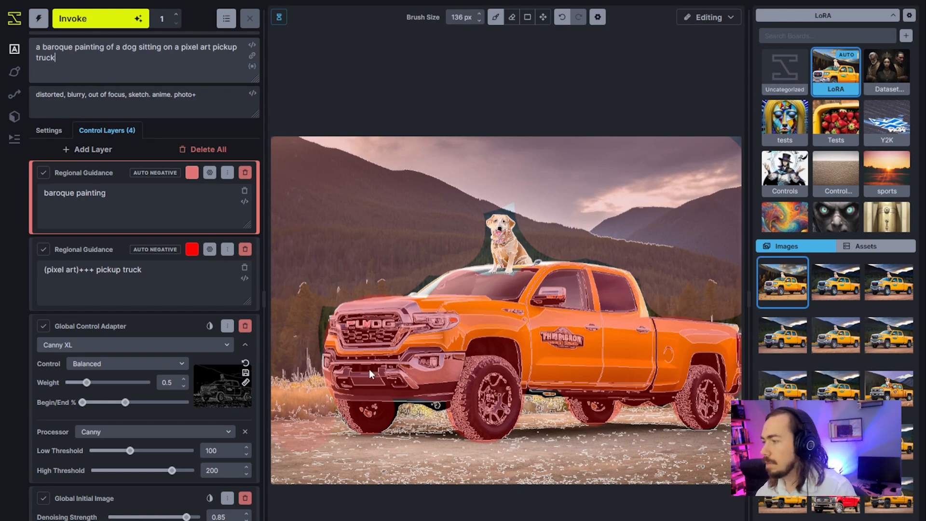
pyautogui.click(707, 17)
pyautogui.click(635, 48)
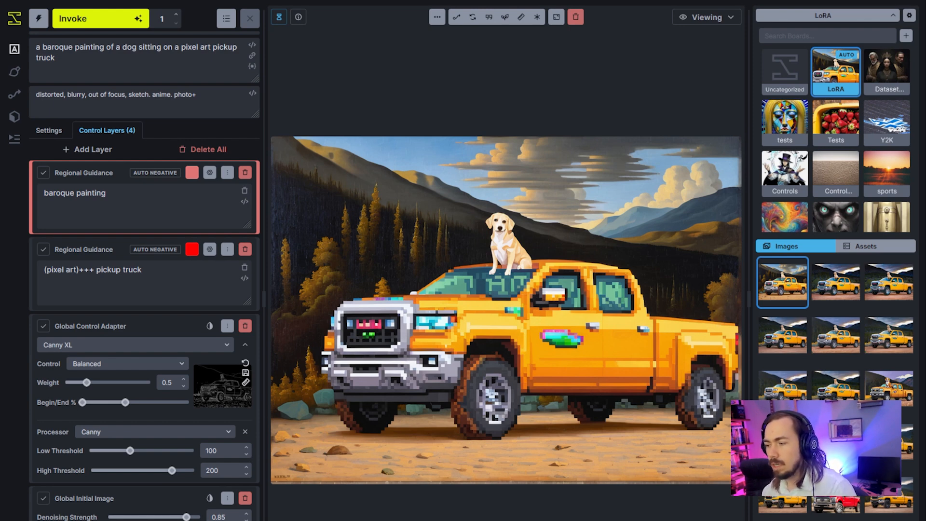
# Delete the Global Initial Image layer and generate an image to compare with the previous yellow truck image.
pyautogui.click(90, 508)
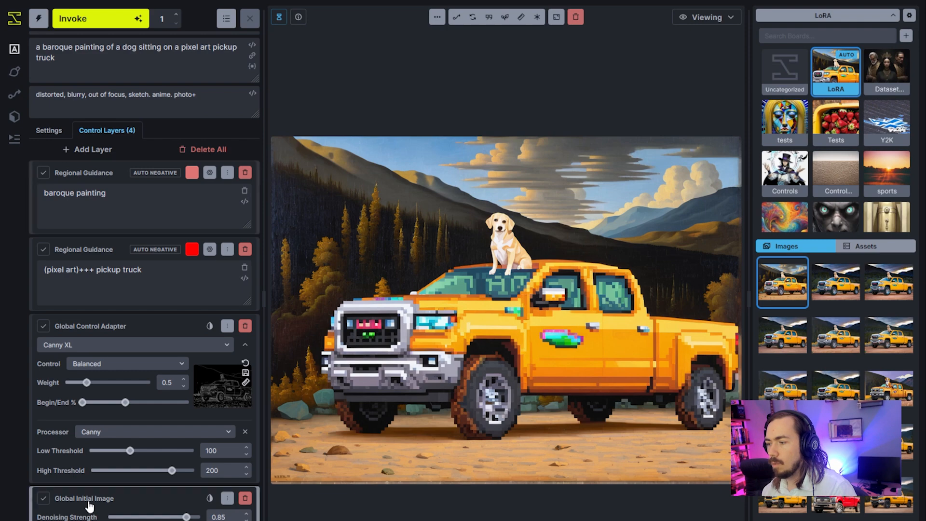
pyautogui.click(246, 498)
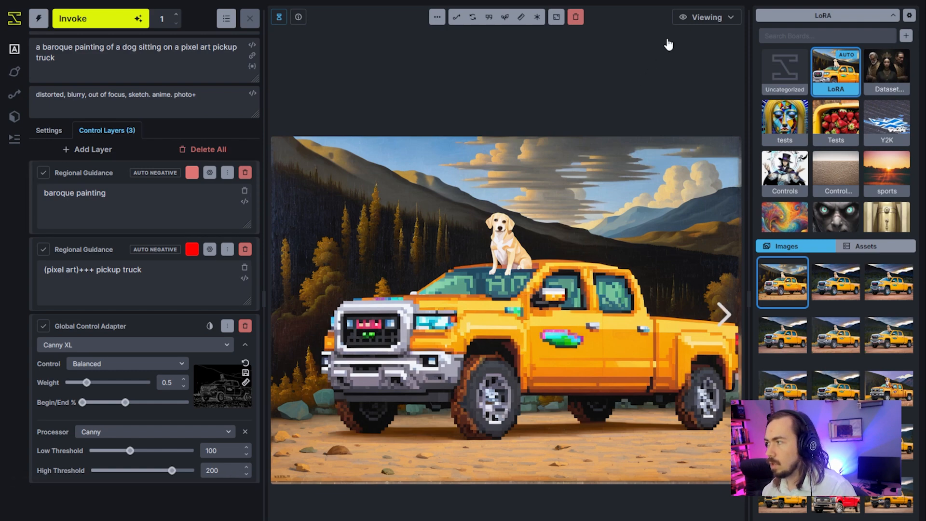
pyautogui.click(683, 18)
pyautogui.click(679, 77)
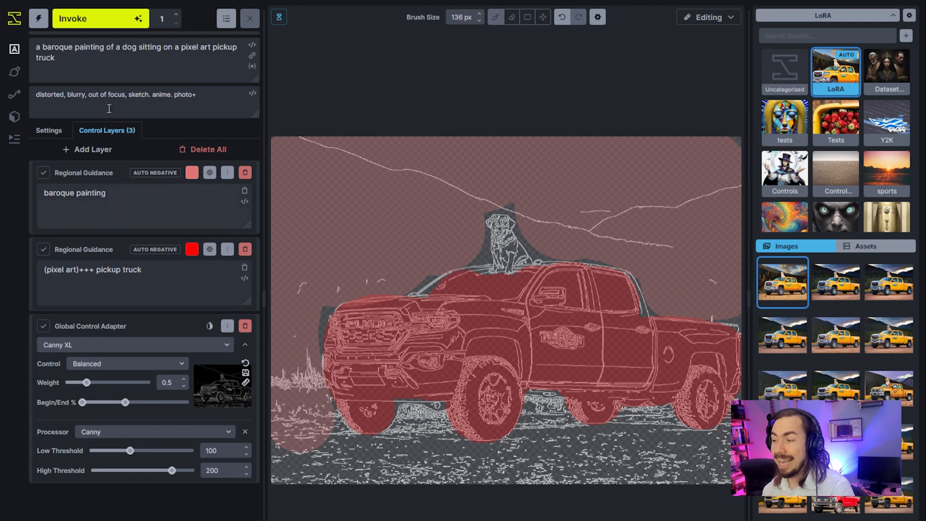
pyautogui.click(104, 22)
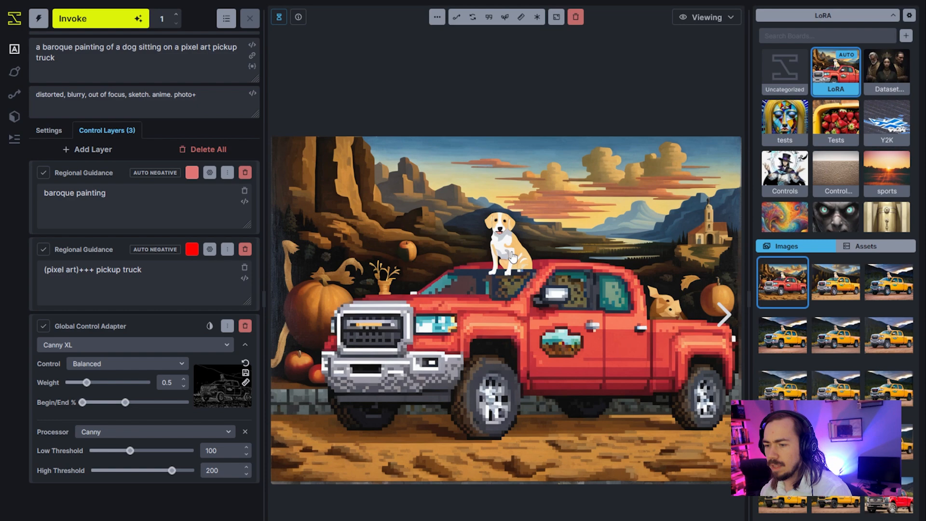
pyautogui.click(824, 288)
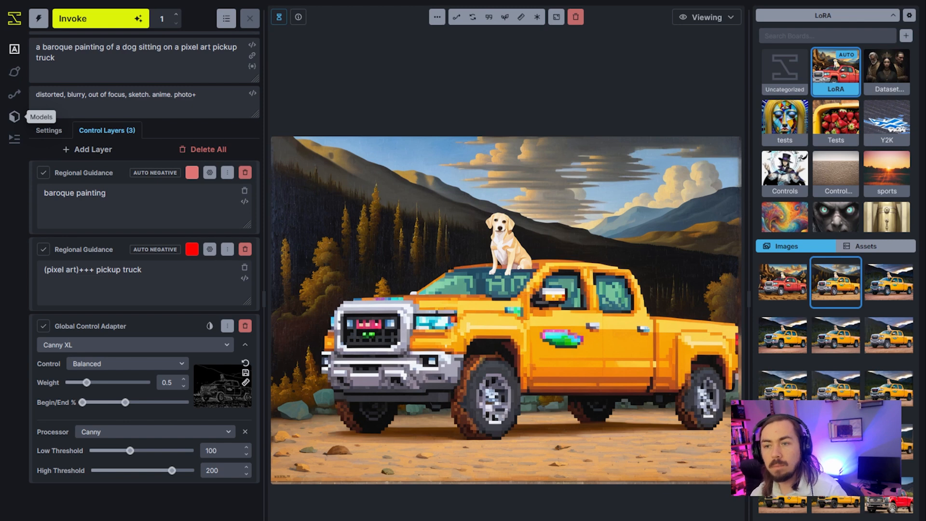
# Set the Global Control Adapter's model to Depth XL.
pyautogui.click(126, 66)
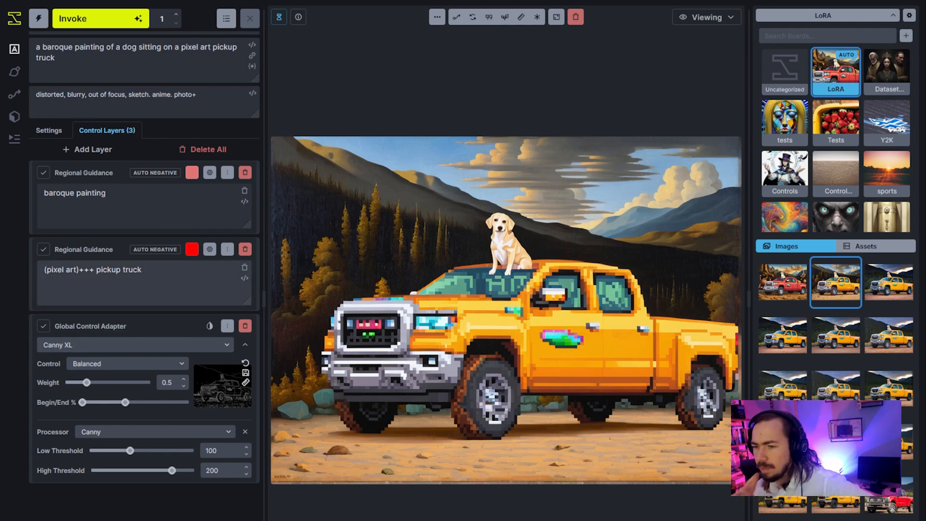
pyautogui.moveTo(223, 386)
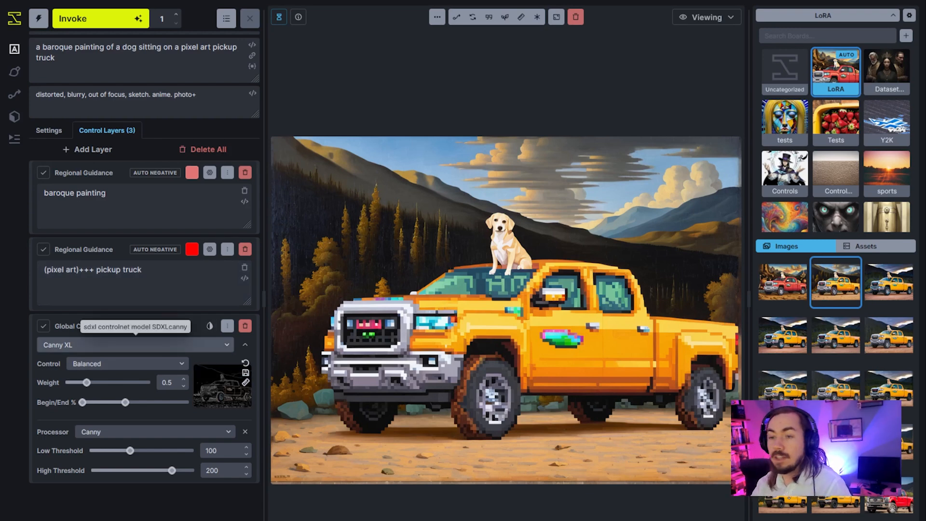
pyautogui.click(137, 344)
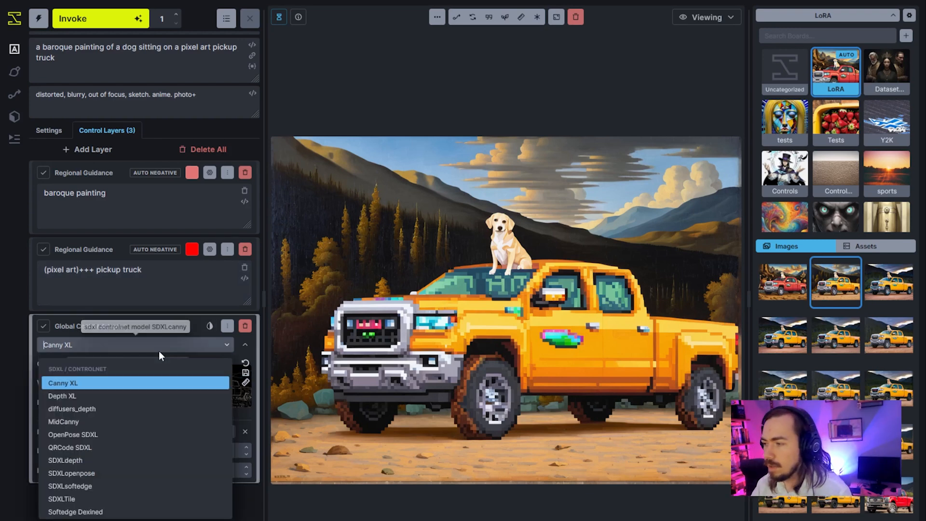
pyautogui.click(130, 395)
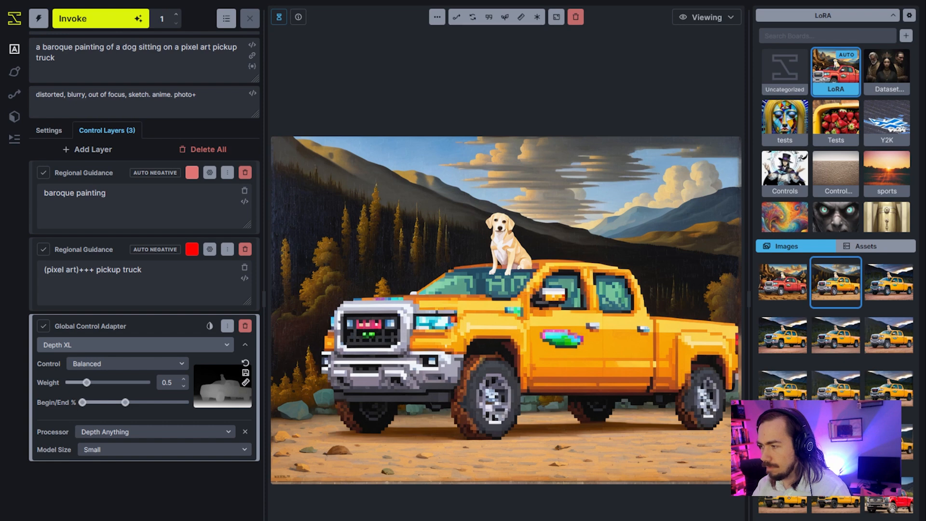
# Examine the Regional Guidance masks over the depth map on the canvas, checking each mask layer's options and visibility.
pyautogui.click(705, 18)
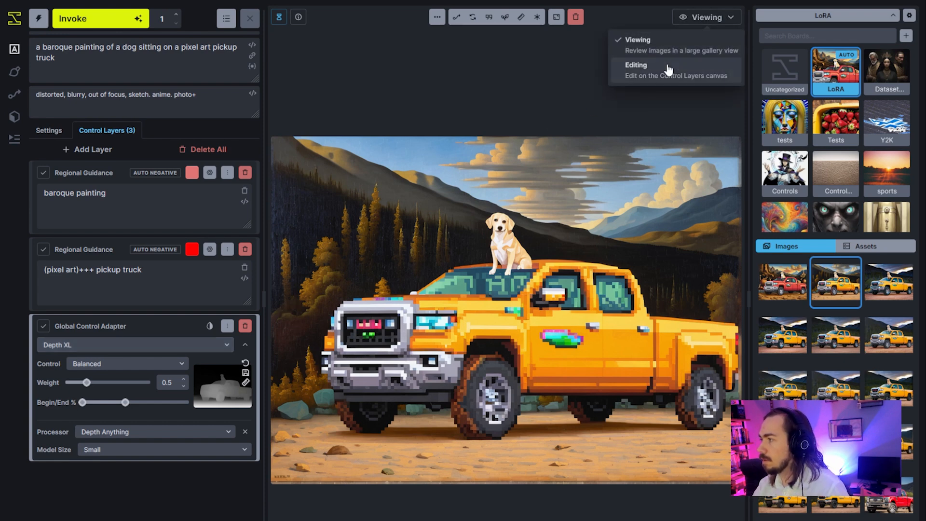
pyautogui.click(635, 65)
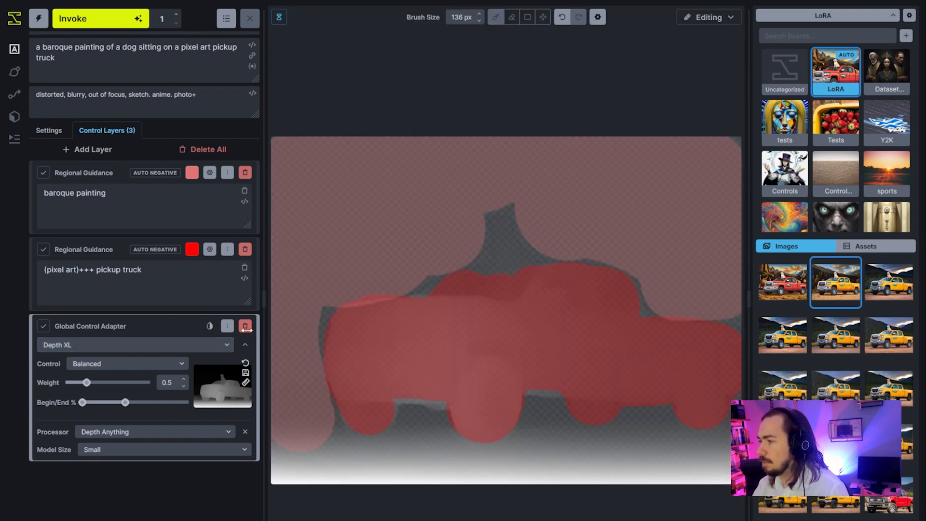
pyautogui.click(191, 250)
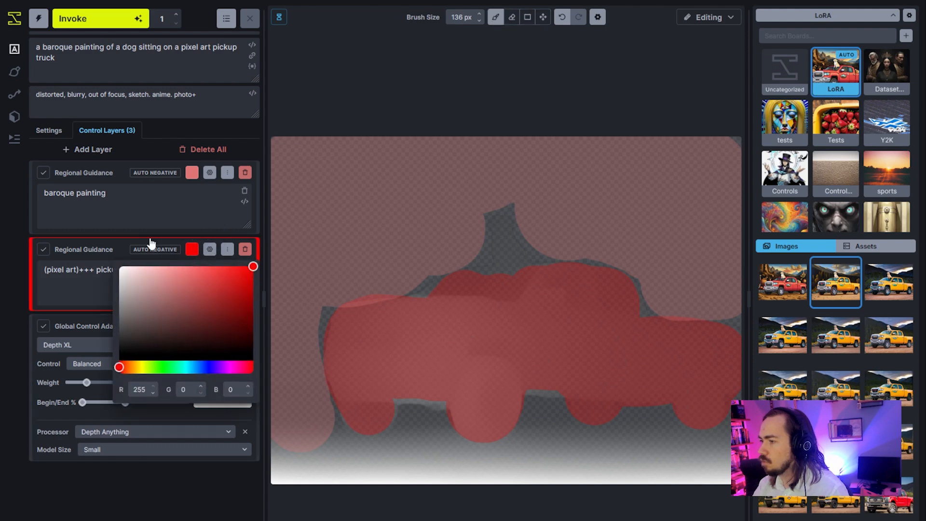
pyautogui.click(192, 249)
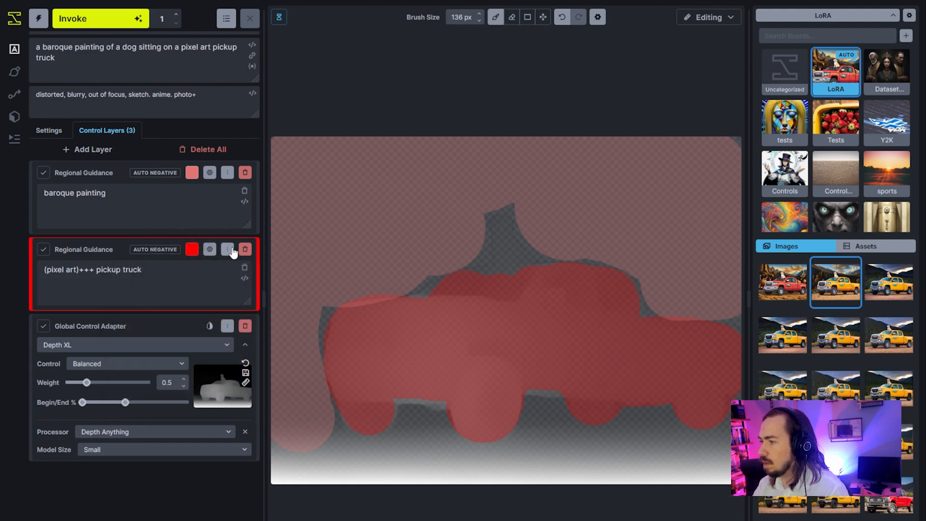
pyautogui.click(228, 250)
pyautogui.click(157, 271)
pyautogui.click(167, 208)
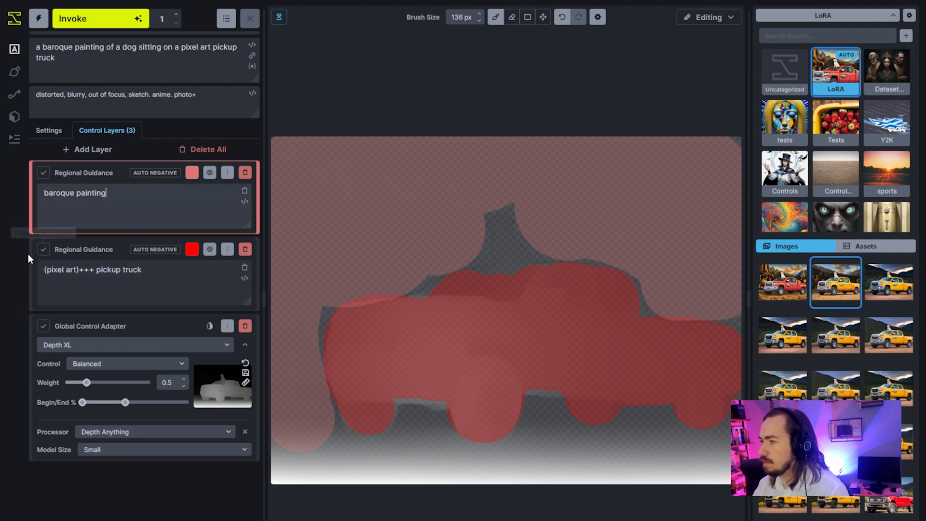
pyautogui.click(44, 250)
pyautogui.click(43, 250)
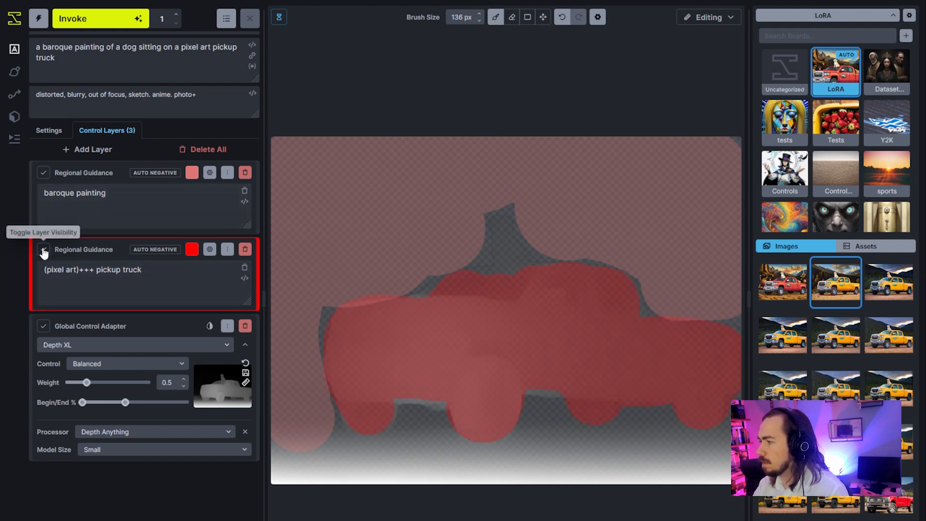
pyautogui.doubleClick(43, 174)
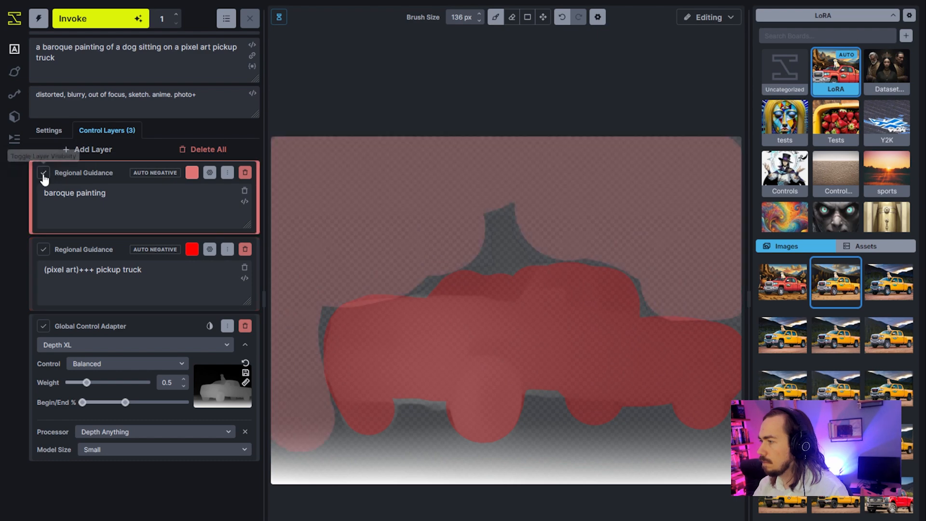
pyautogui.click(43, 251)
pyautogui.click(44, 251)
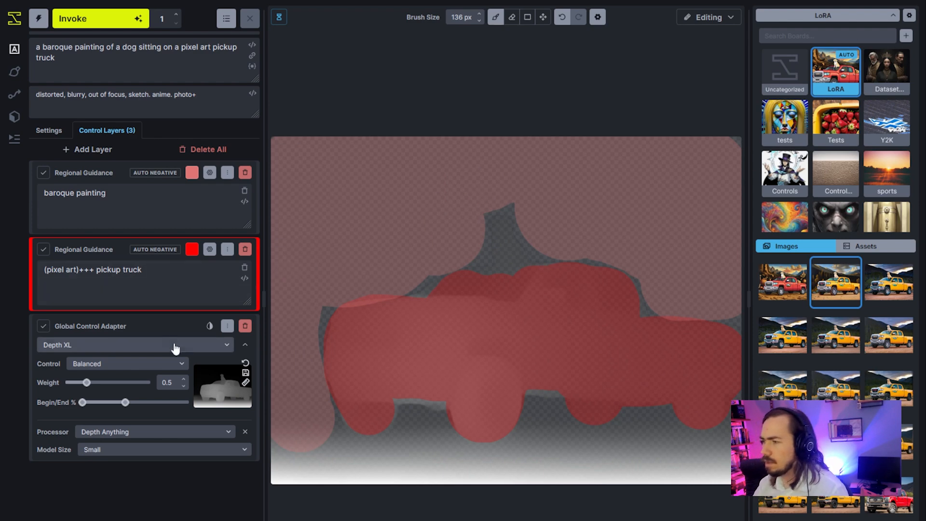
# Check the Global Control Adapter's opacity setting and generate an image using the depth map.
pyautogui.click(207, 326)
pyautogui.click(206, 325)
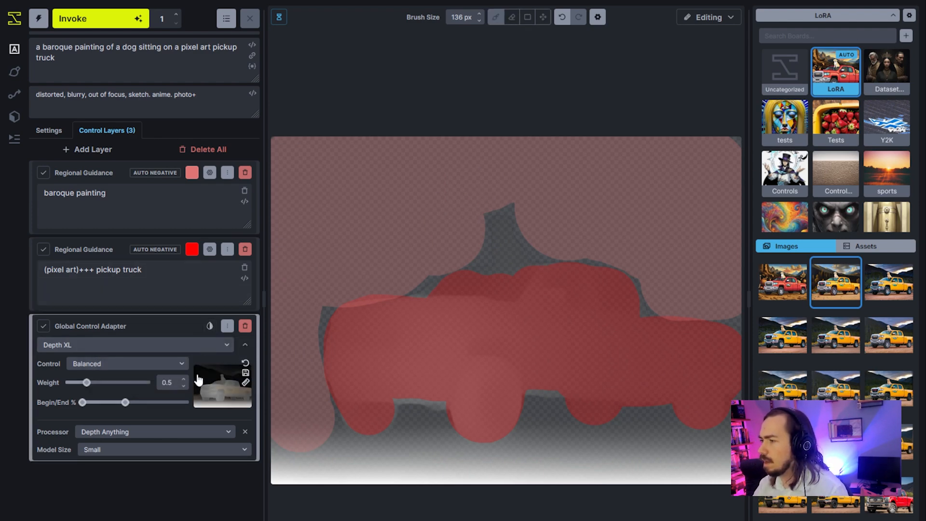
pyautogui.click(101, 26)
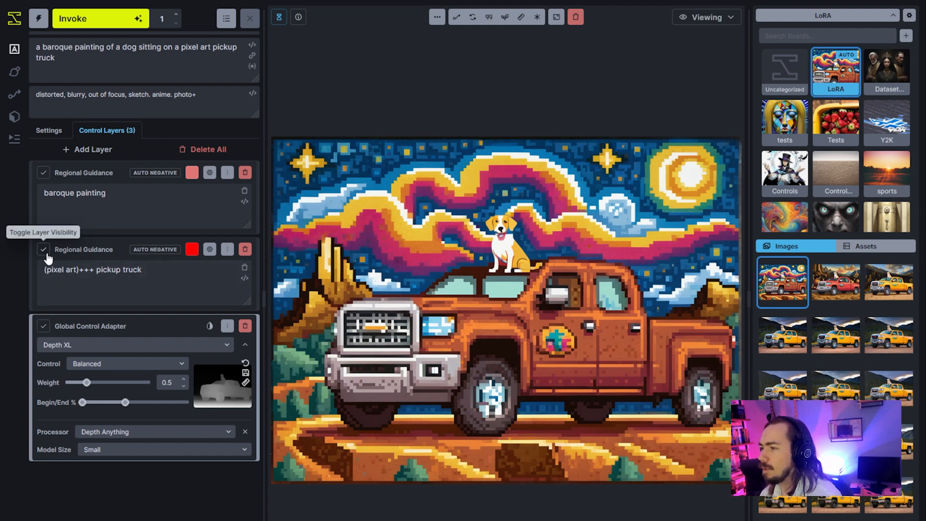
# Remove "pixel art" and "baroque" from the main prompt and generate another image.
pyautogui.click(67, 255)
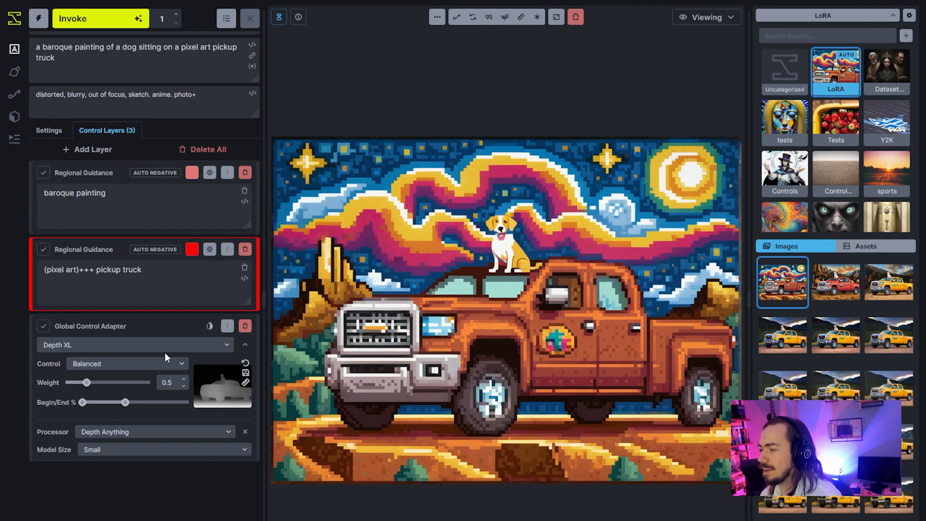
pyautogui.moveTo(188, 55); pyautogui.dragTo(190, 48)
pyautogui.doubleClick(189, 44)
pyautogui.press('BackSpace')
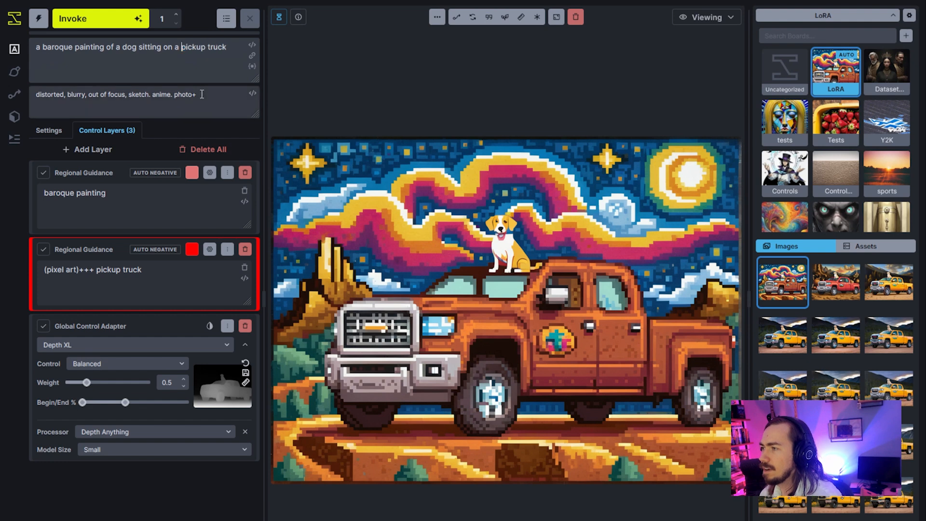
pyautogui.doubleClick(58, 47)
pyautogui.press('BackSpace')
pyautogui.click(108, 20)
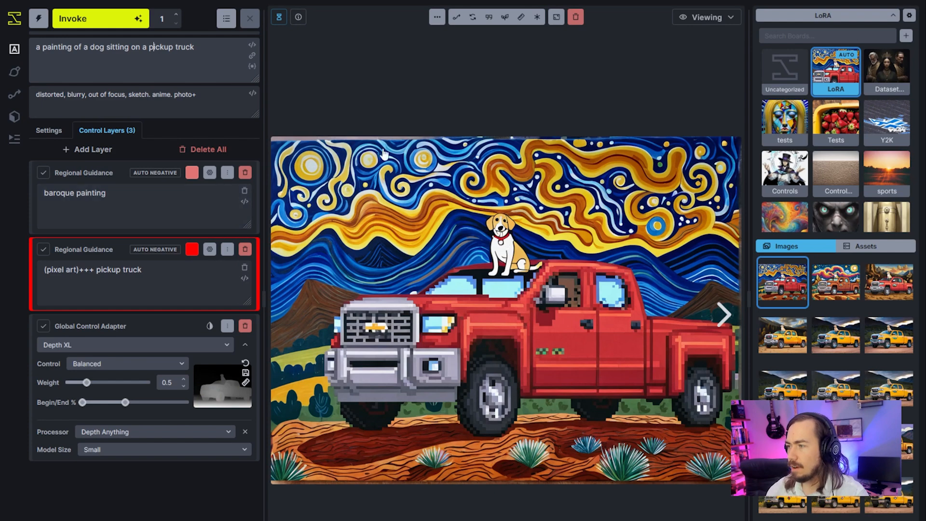
# Extend the background Regional Guidance prompt to "baroque painting of mountains, vista, sunset" and generate an image.
pyautogui.click(151, 192)
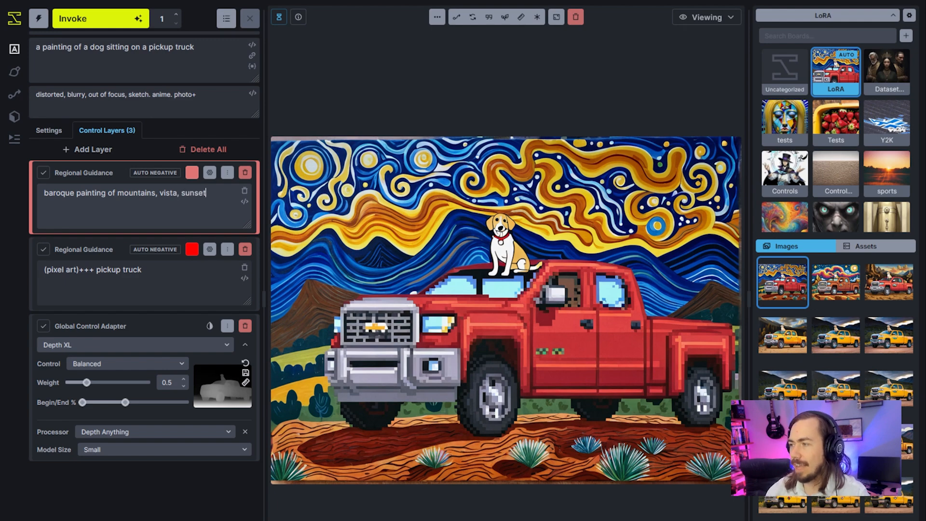
pyautogui.click(114, 18)
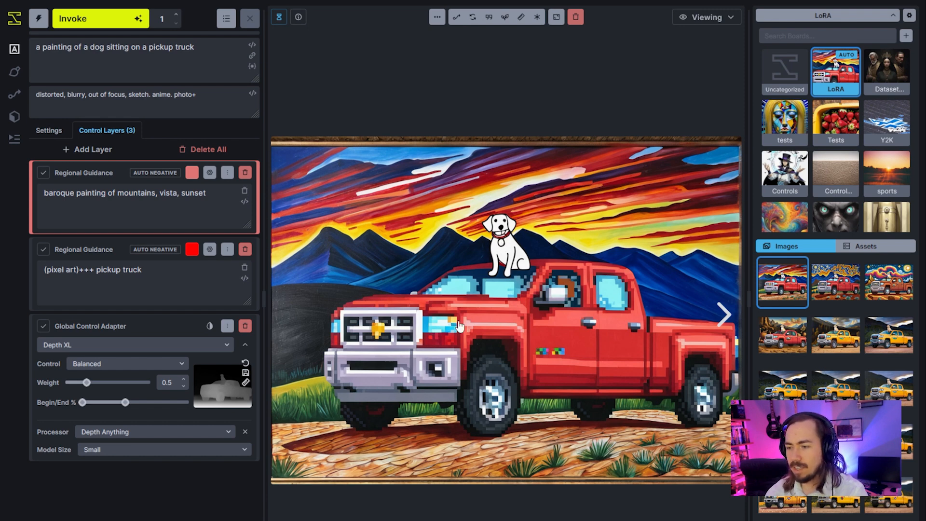
pyautogui.click(226, 221)
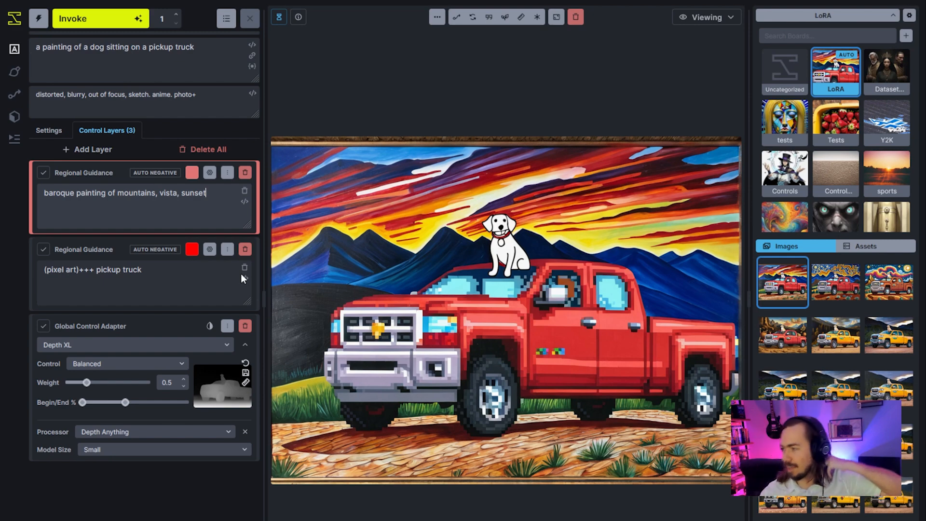
# Add a Global Initial Image layer using the gallery photo of the dog sitting on the yellow pickup truck.
pyautogui.click(845, 347)
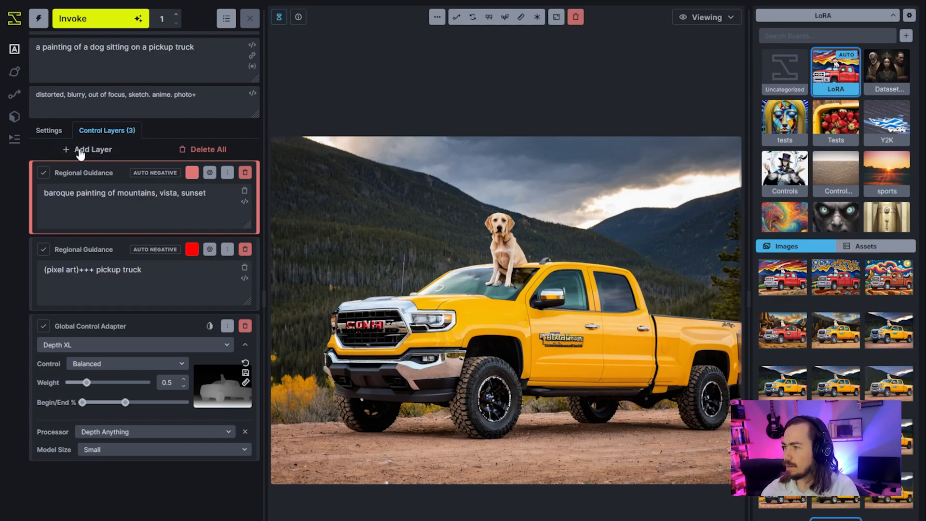
pyautogui.click(86, 150)
pyautogui.click(109, 216)
pyautogui.moveTo(449, 300); pyautogui.dragTo(183, 232)
pyautogui.click(227, 172)
pyautogui.click(265, 239)
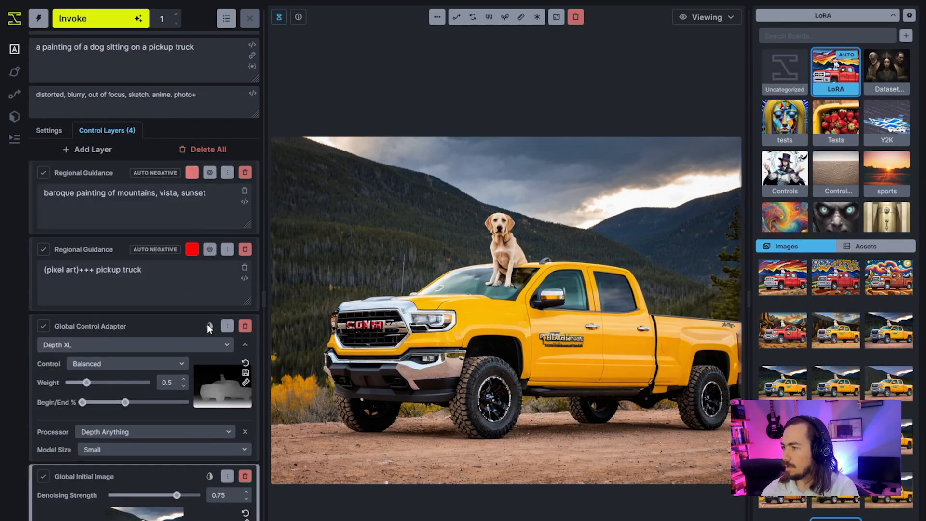
# Set the Global Initial Image's denoising strength to 0.85, check the layers on the editing canvas, and generate another image.
pyautogui.moveTo(183, 499); pyautogui.dragTo(189, 497)
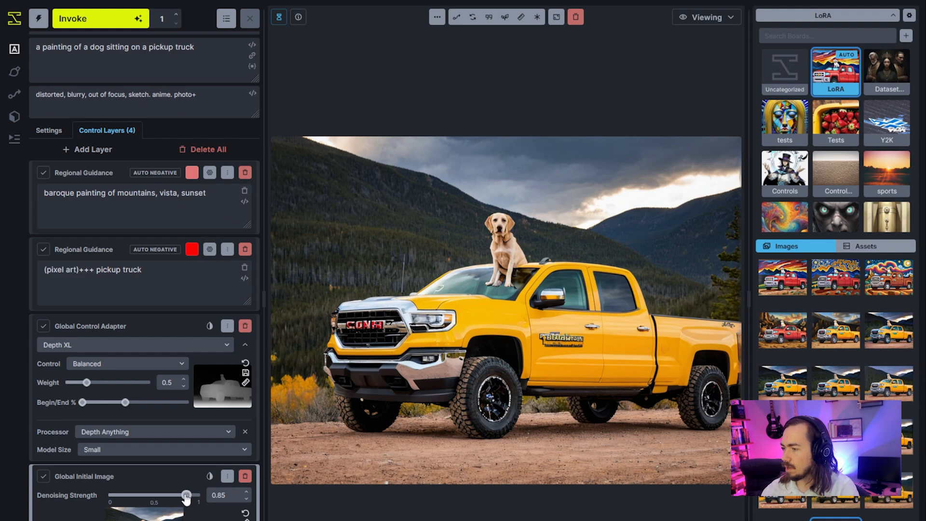
pyautogui.click(705, 19)
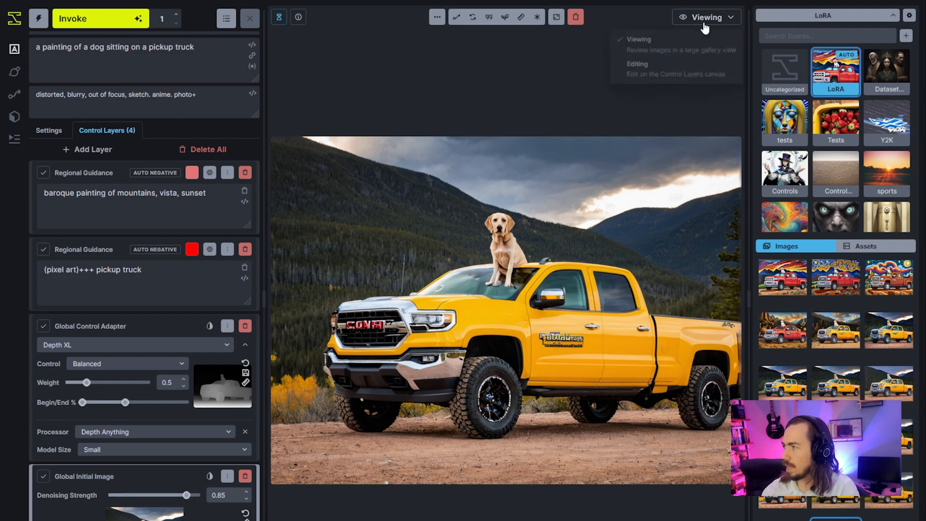
pyautogui.click(694, 69)
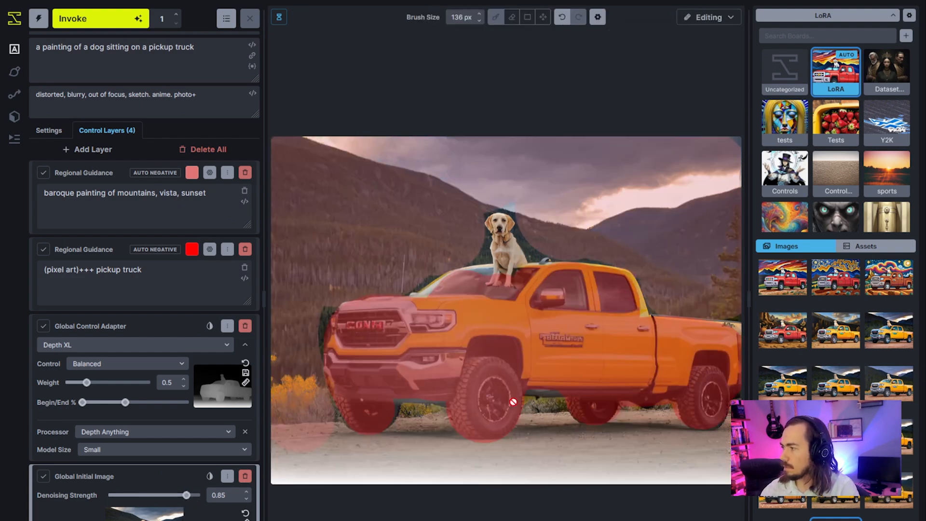
pyautogui.click(95, 29)
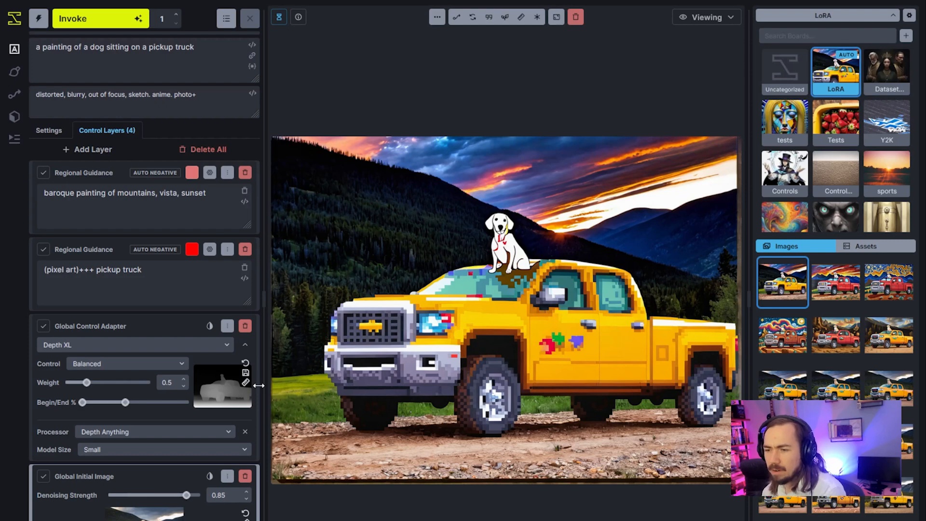
pyautogui.moveTo(251, 383)
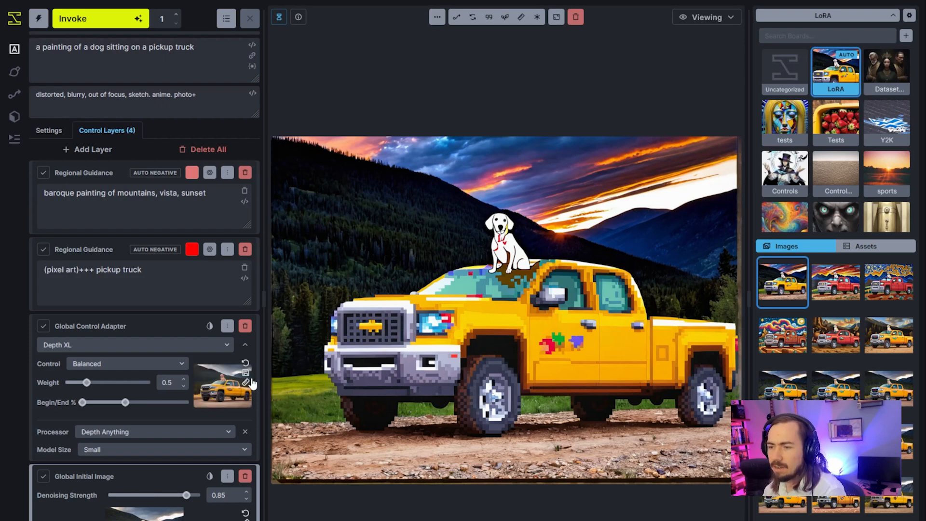
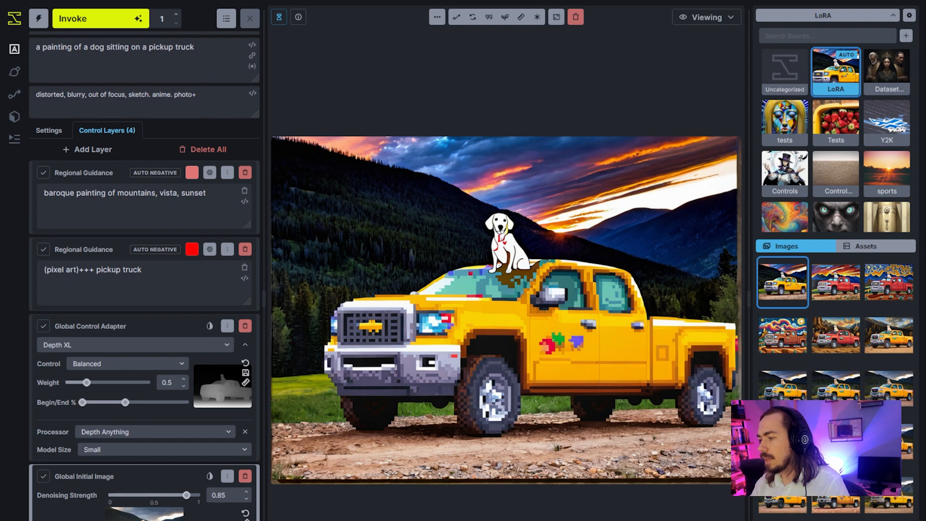
# Raise the Global Initial Image's denoising strength to 0.97 and generate another image.
pyautogui.moveTo(186, 496); pyautogui.dragTo(197, 501)
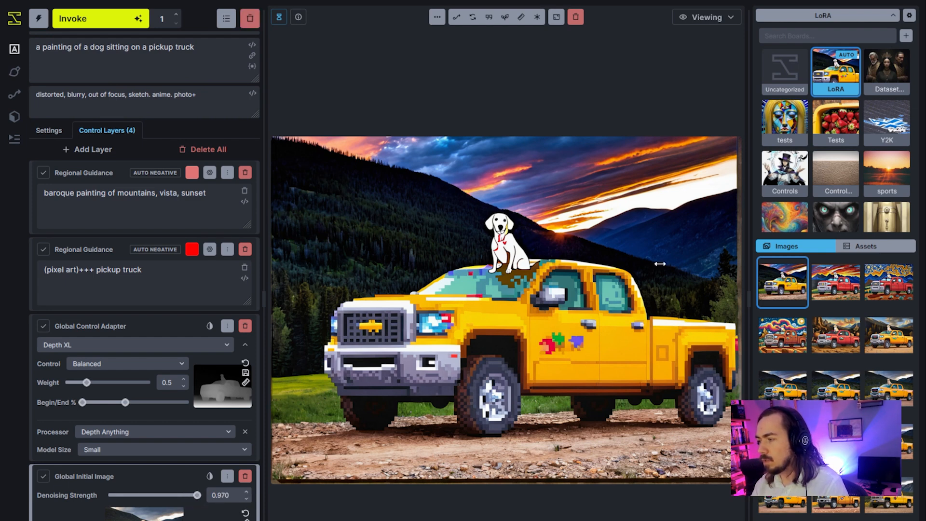
pyautogui.click(97, 18)
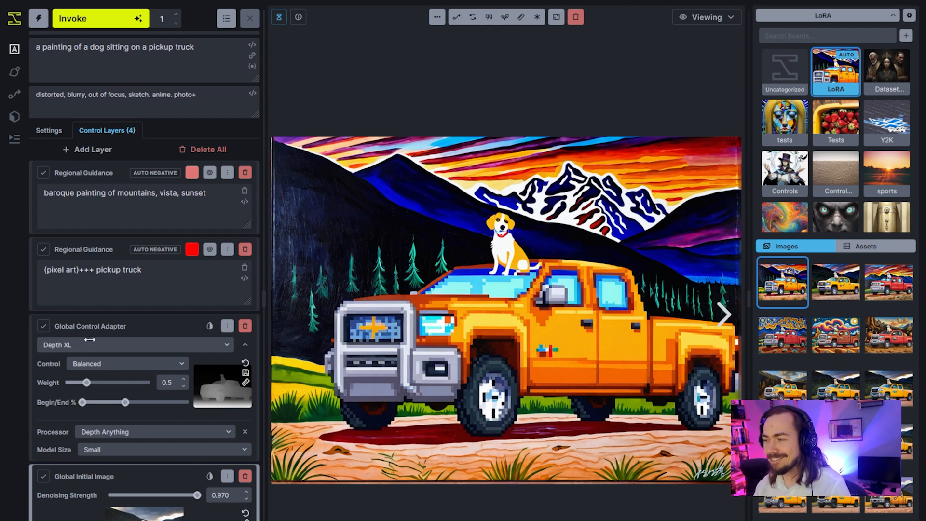
pyautogui.doubleClick(67, 193)
pyautogui.moveTo(67, 193); pyautogui.dragTo(90, 194)
pyautogui.click(94, 198)
pyautogui.doubleClick(72, 194)
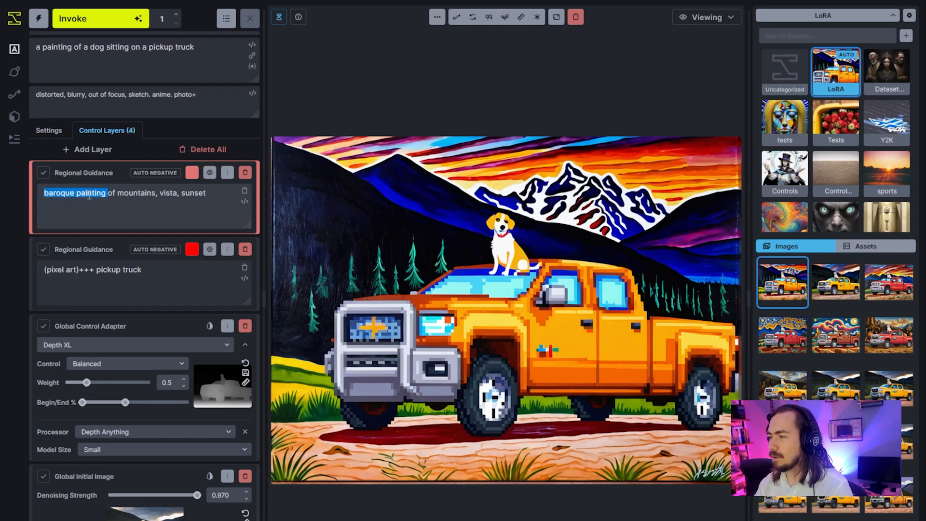
pyautogui.click(117, 206)
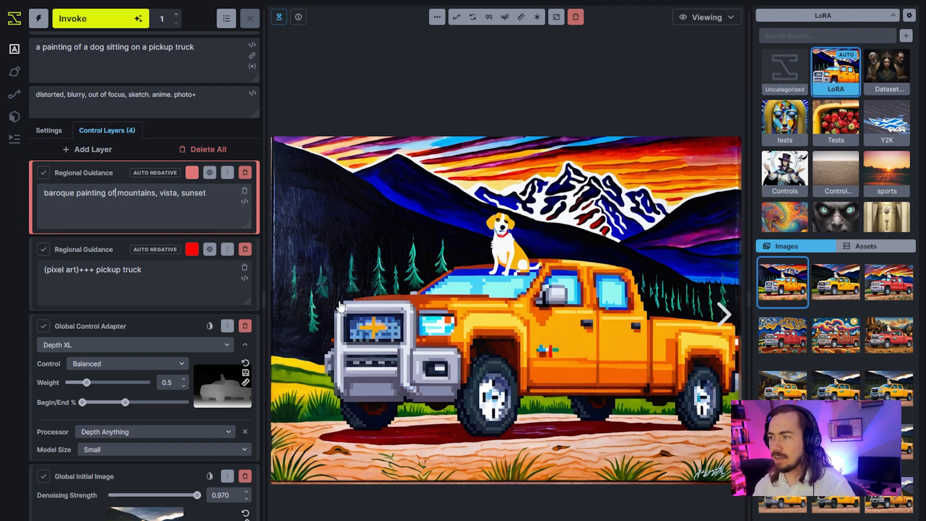
# Remove "sunset" from the background Regional Guidance prompt, leaving "baroque painting of mountains, vista", and generate an image.
pyautogui.doubleClick(192, 194)
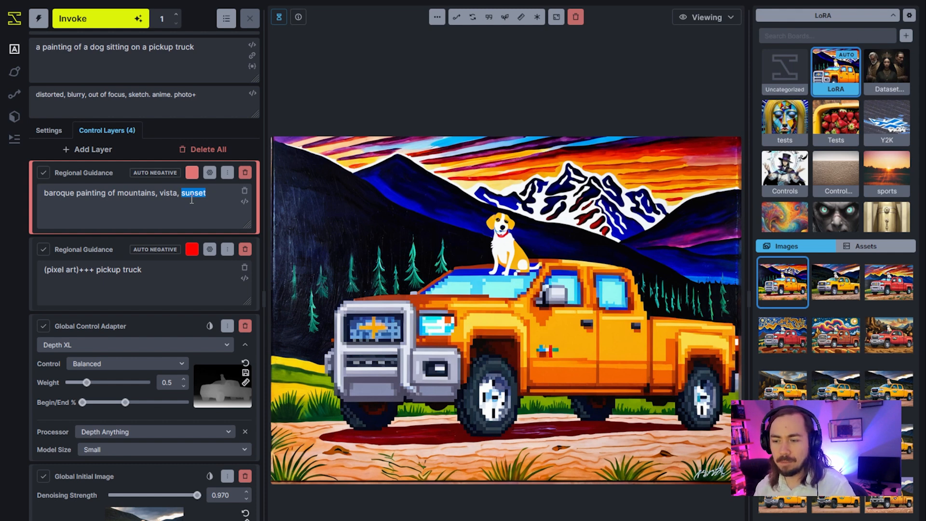
pyautogui.press('BackSpace')
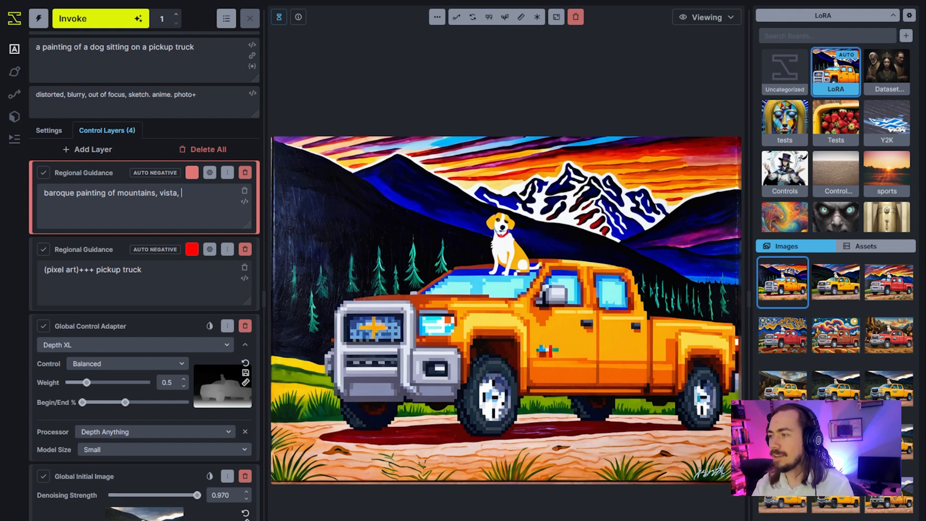
pyautogui.write('night')
pyautogui.hotkey('ctrl', 'shift', 'Left')
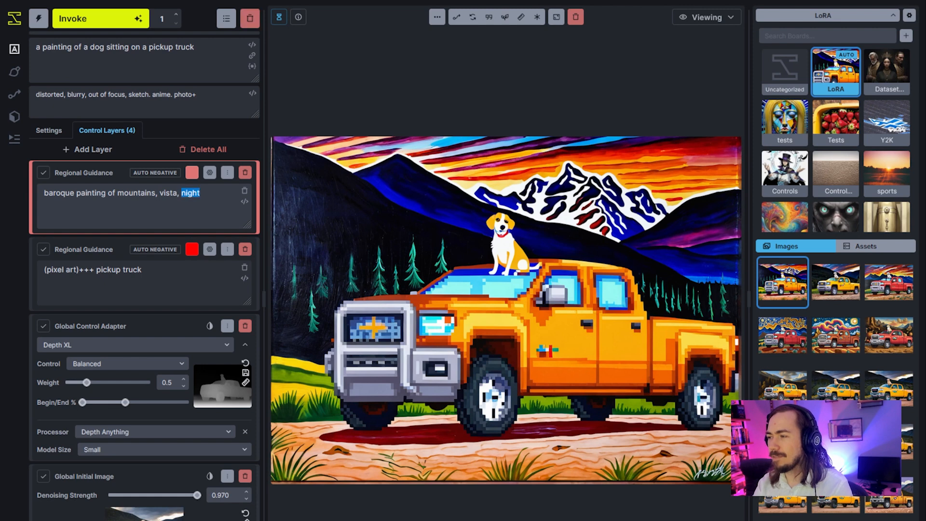
pyautogui.press('BackSpace')
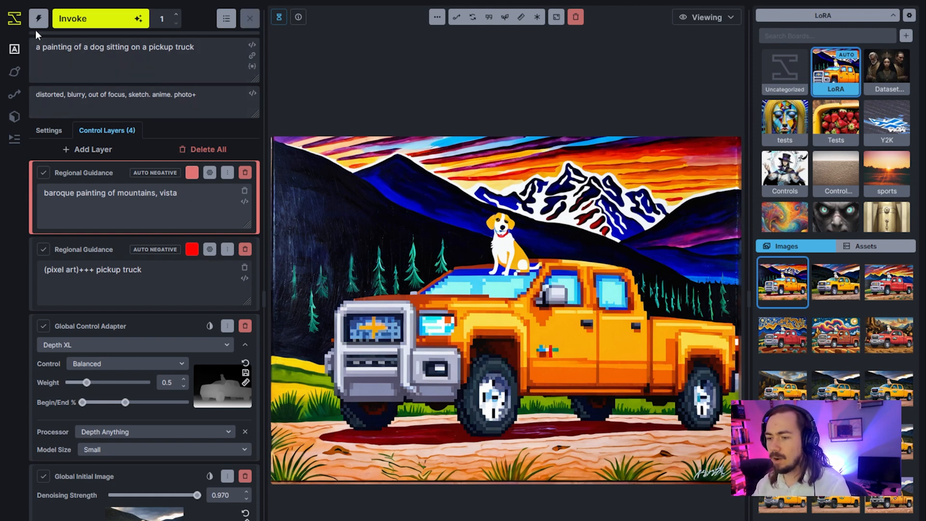
pyautogui.click(72, 18)
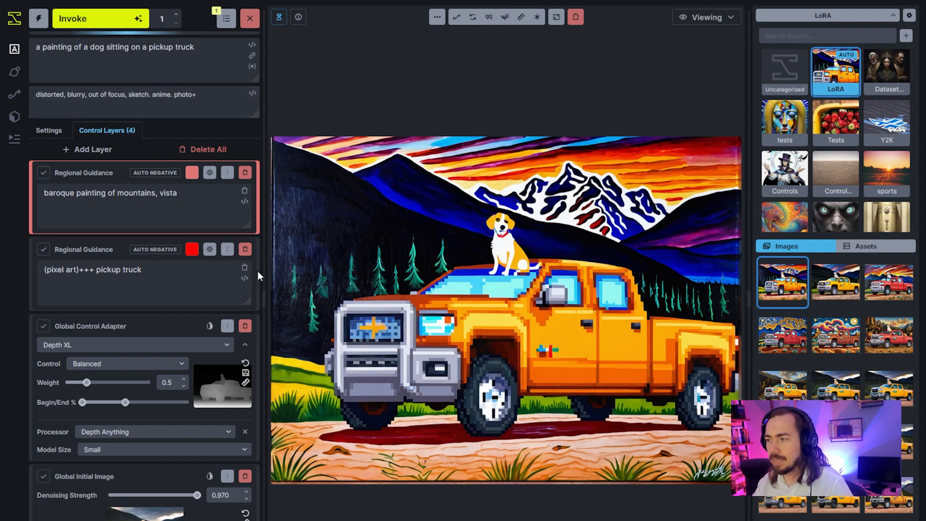
pyautogui.moveTo(238, 411)
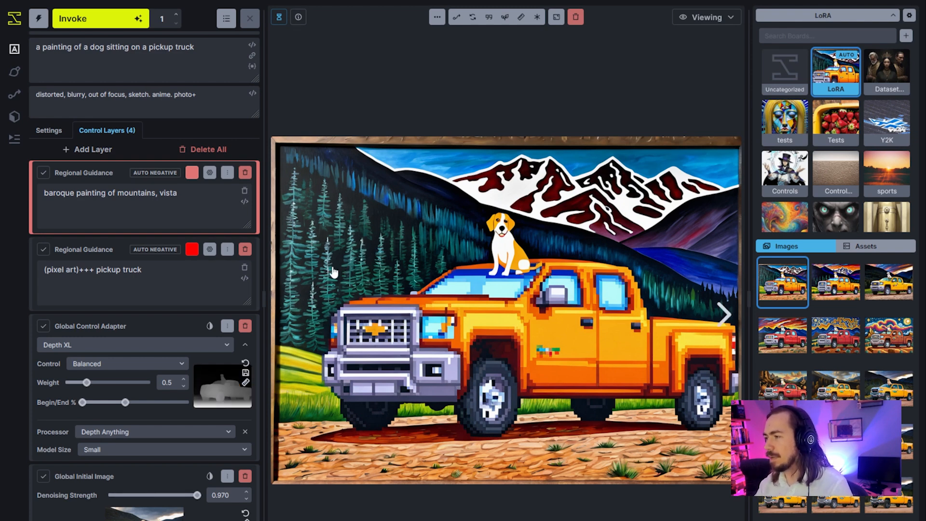
# Add the oilXL LoRA as a second concept alongside pixel-art-xl-v1.1 in the generation settings.
pyautogui.click(75, 193)
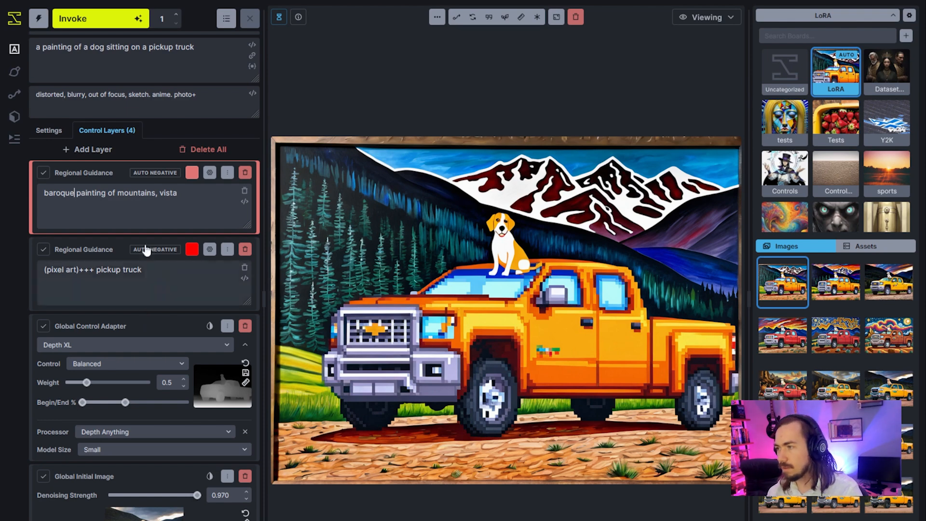
pyautogui.click(58, 131)
pyautogui.click(119, 322)
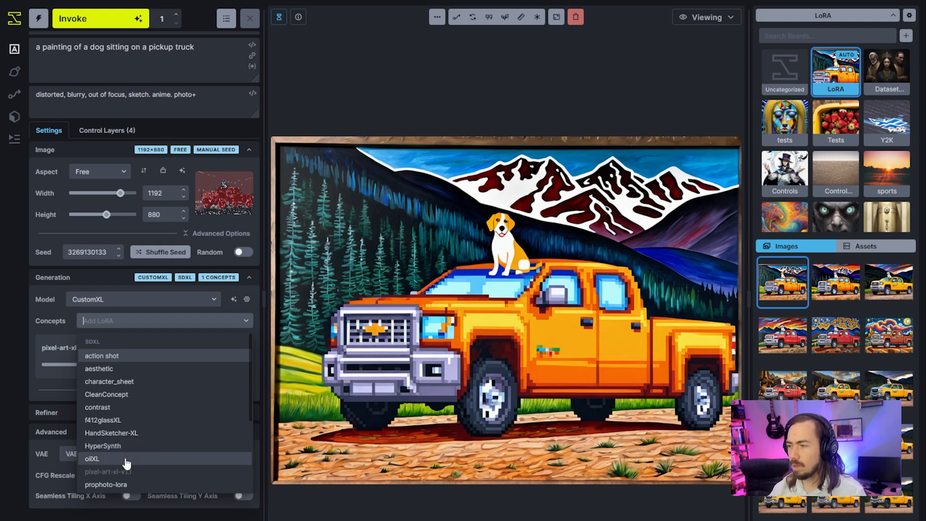
pyautogui.click(126, 459)
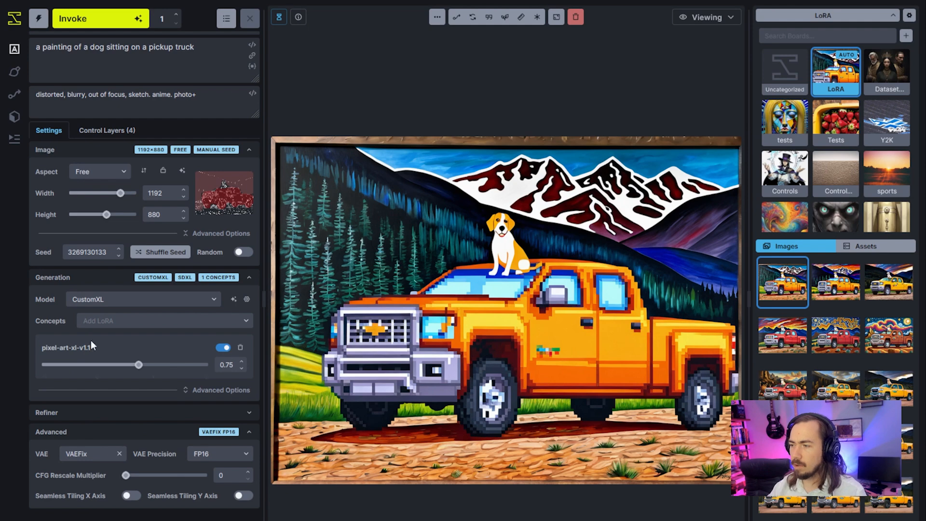
pyautogui.click(99, 322)
pyautogui.click(98, 459)
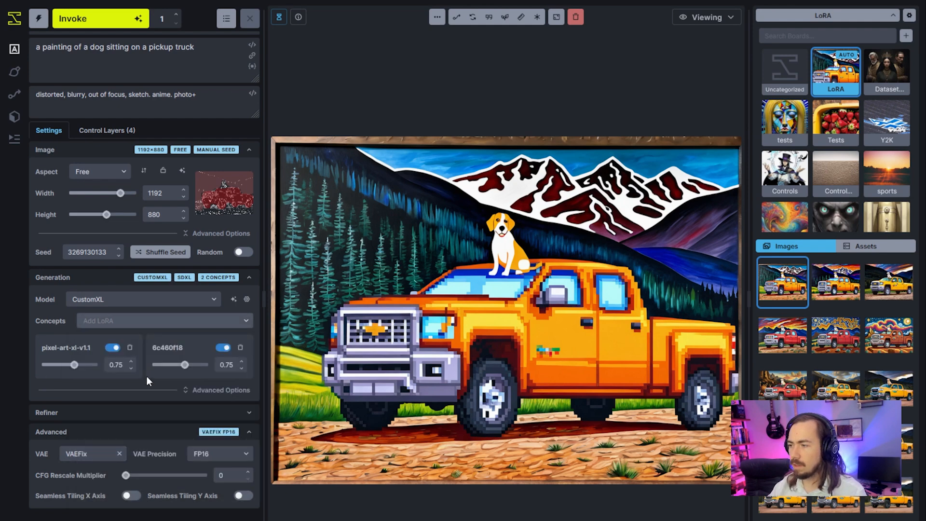
# Change "baroque" to "oil" in the background Regional Guidance prompt and generate an image.
pyautogui.click(109, 130)
pyautogui.doubleClick(64, 194)
pyautogui.write('oil painting of mountains, vista')
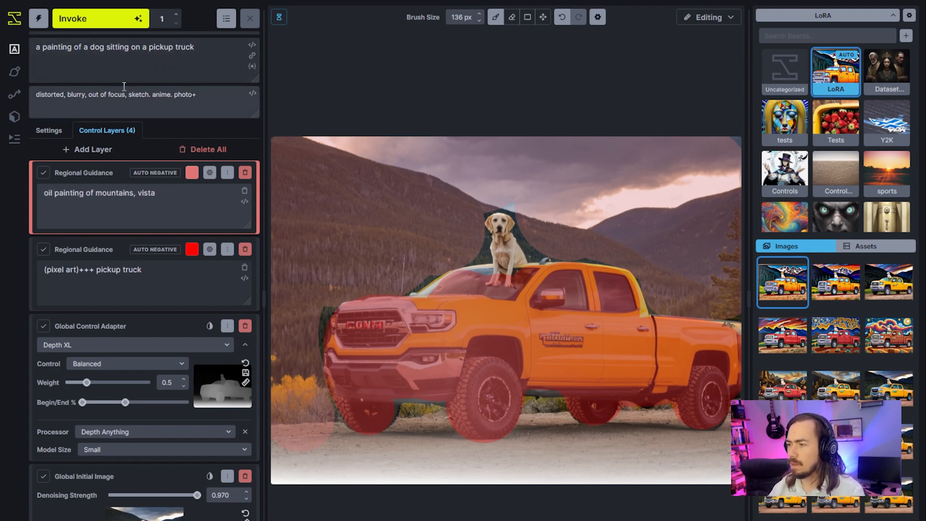
pyautogui.hotkey('ctrl', 'Return')
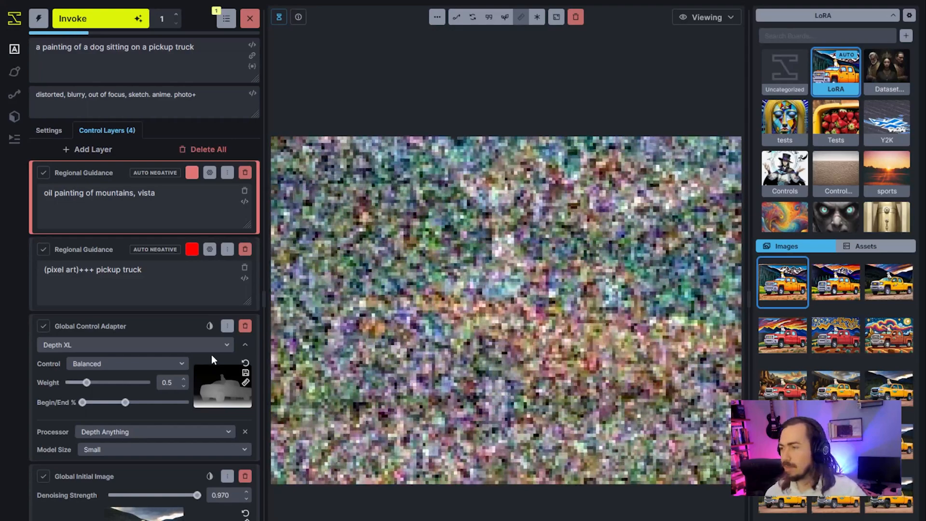
# Disable Auto Negative on both Regional Guidance layers and queue another image generation.
pyautogui.moveTo(95, 270); pyautogui.dragTo(80, 270)
pyautogui.click(85, 294)
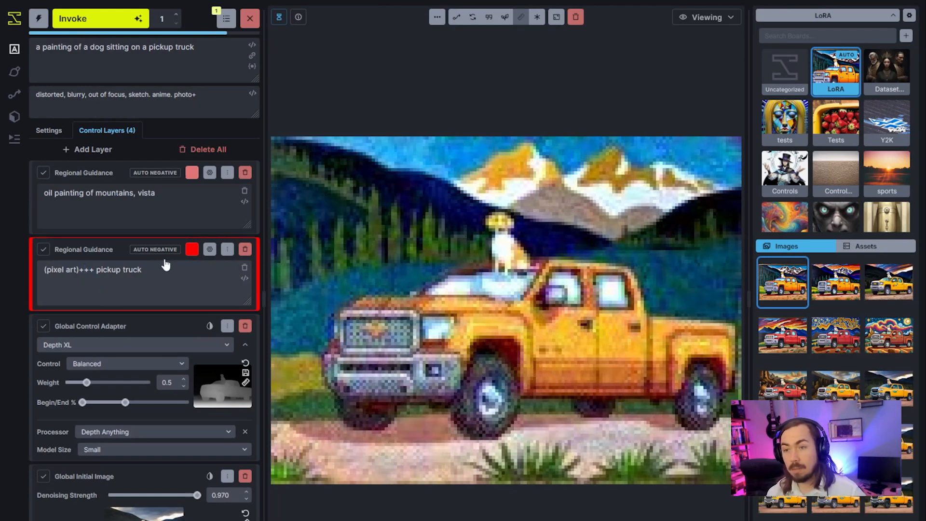
pyautogui.click(209, 249)
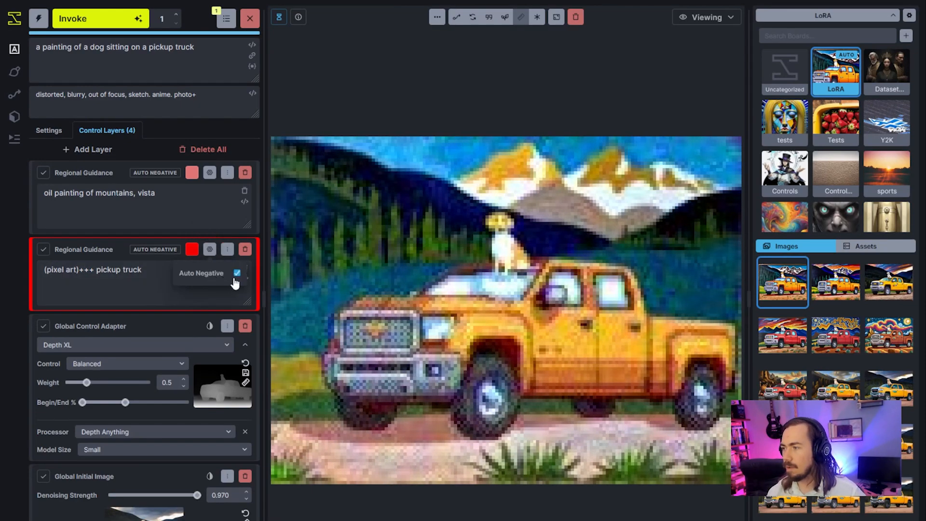
pyautogui.click(237, 273)
pyautogui.click(209, 172)
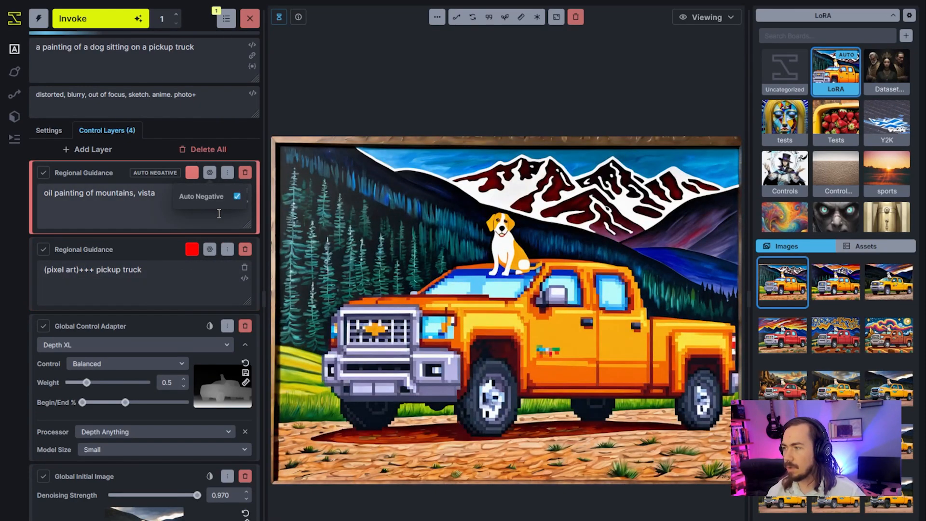
pyautogui.click(237, 197)
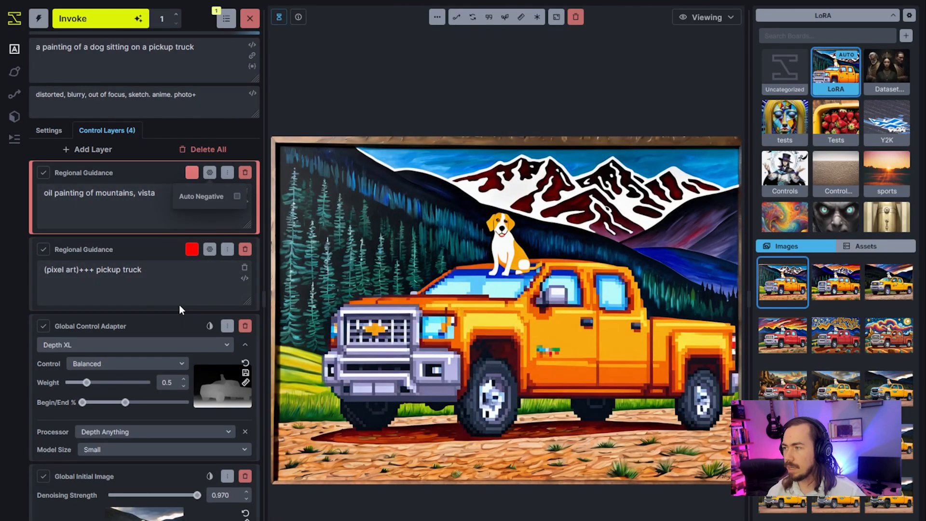
pyautogui.click(112, 24)
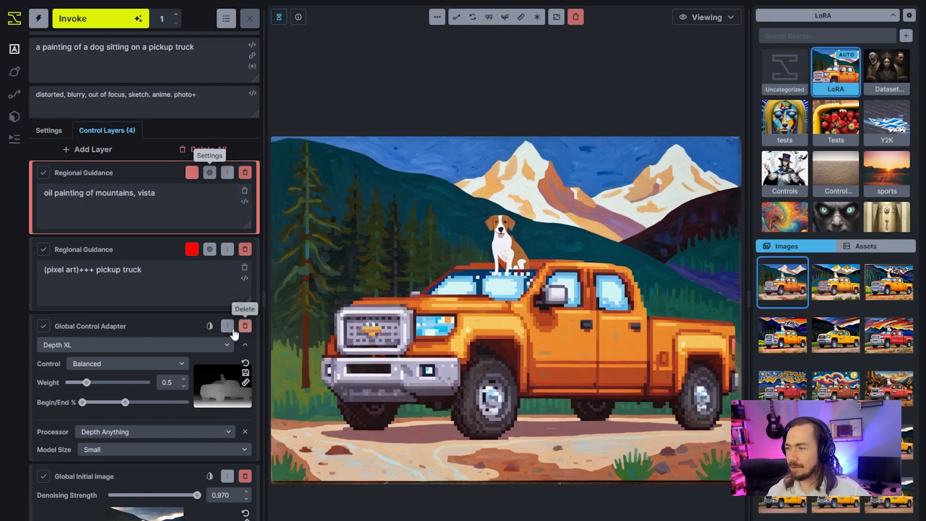
# Switch the Global Control Adapter's model to Canny XL and generate another image.
pyautogui.click(220, 345)
pyautogui.click(154, 388)
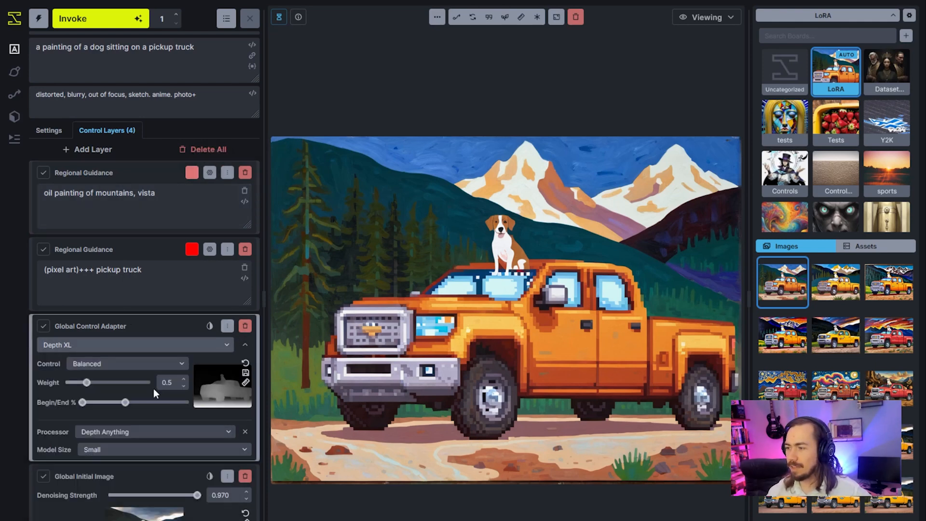
pyautogui.click(135, 345)
pyautogui.click(96, 379)
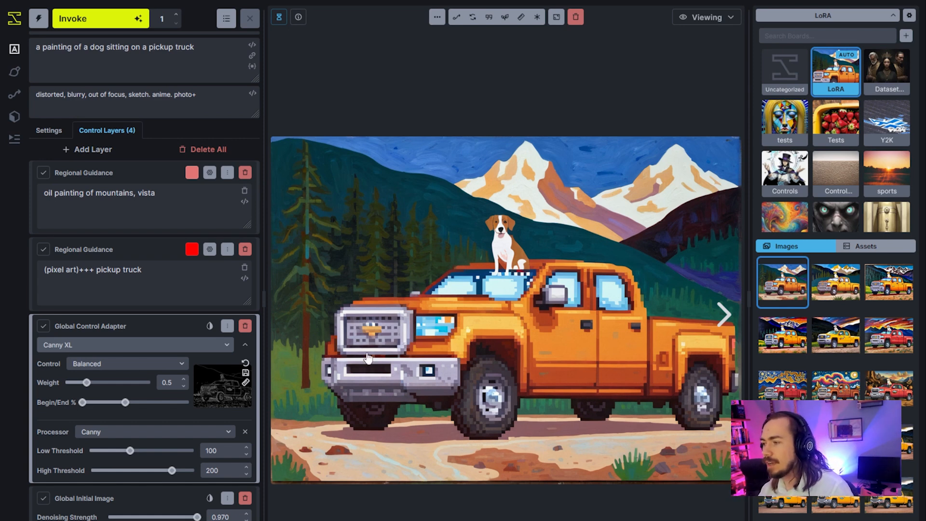
pyautogui.moveTo(216, 372)
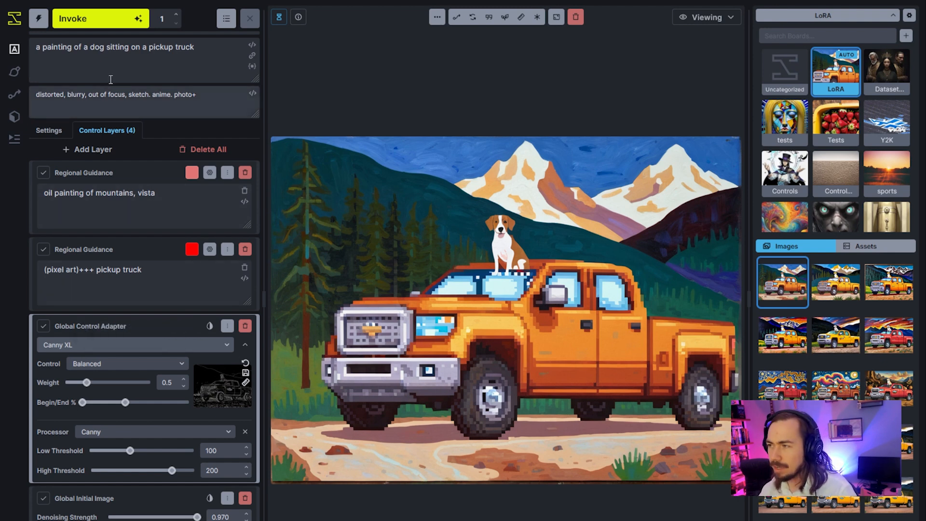
pyautogui.click(116, 21)
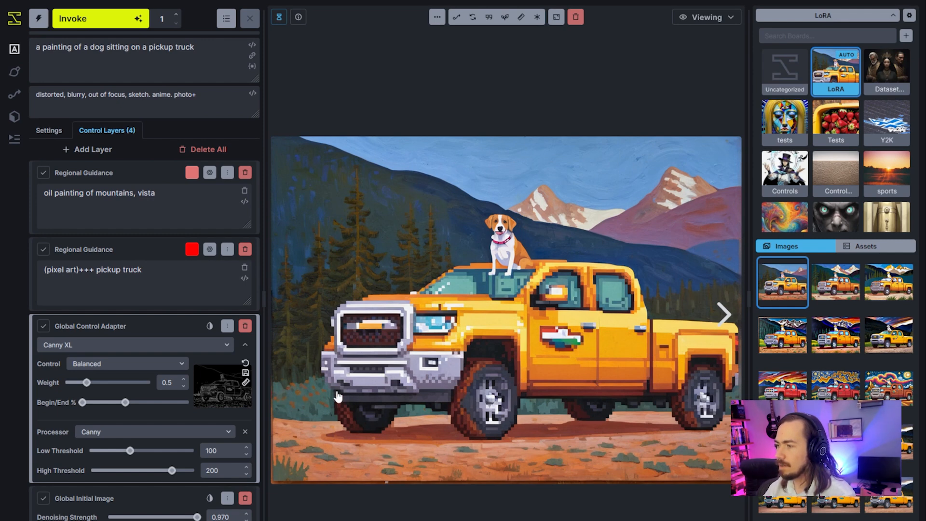
# Re-enable Auto Negative on the pickup truck and mountain Regional Guidance layers and generate a comparison image.
pyautogui.click(209, 250)
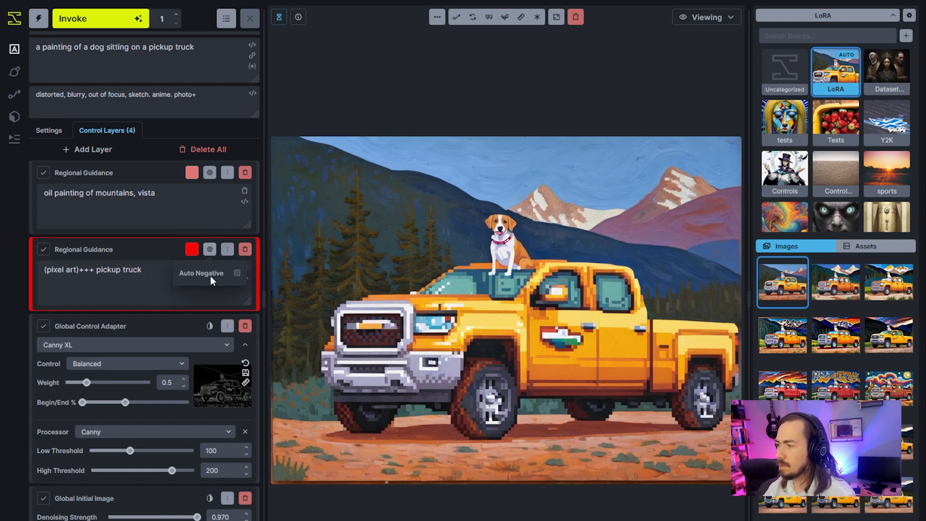
pyautogui.click(236, 274)
pyautogui.click(210, 172)
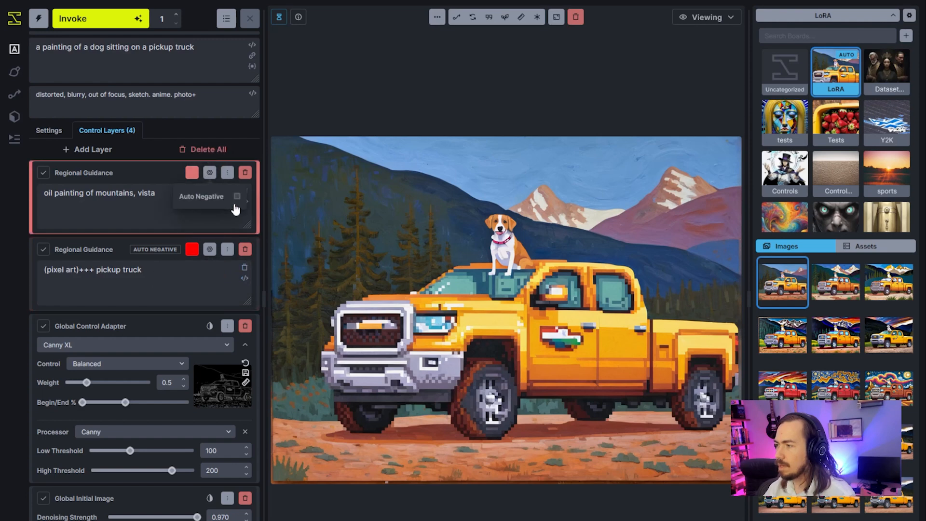
pyautogui.click(239, 196)
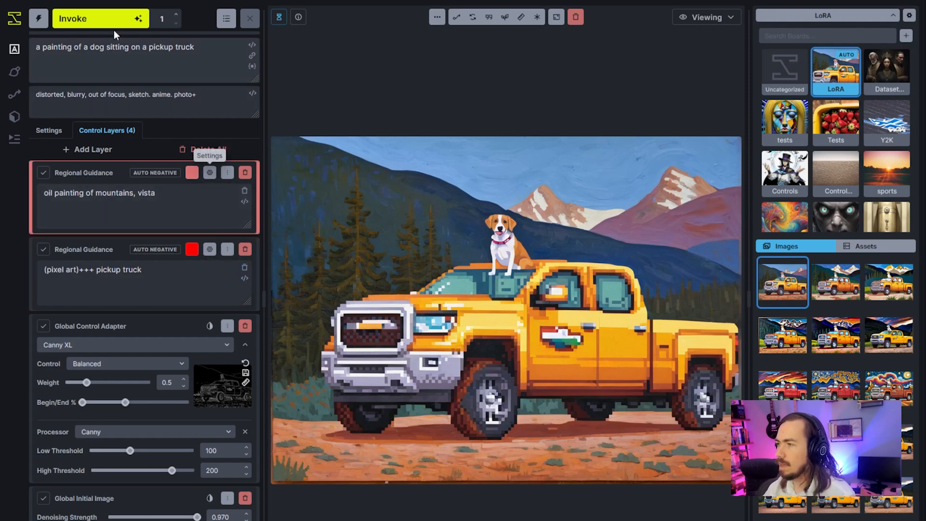
pyautogui.click(110, 15)
pyautogui.moveTo(45, 269); pyautogui.dragTo(87, 274)
pyautogui.click(87, 273)
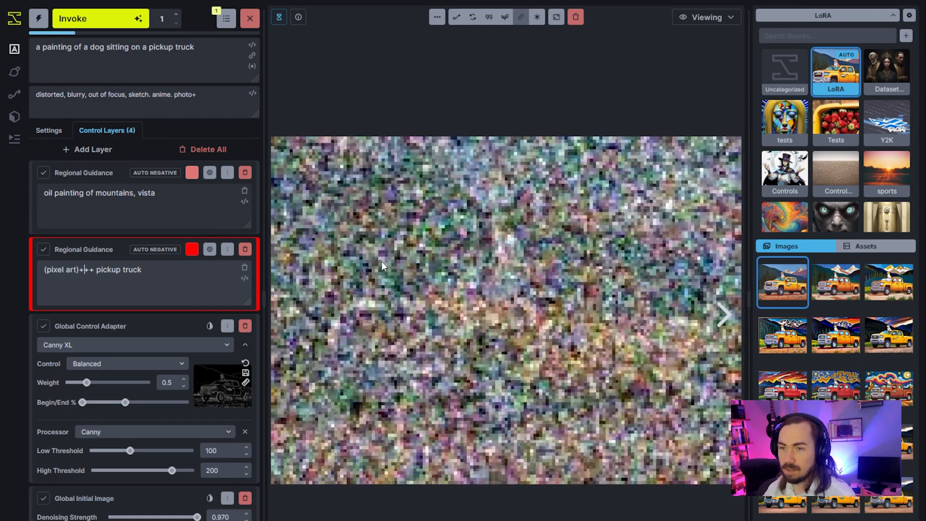
pyautogui.doubleClick(91, 269)
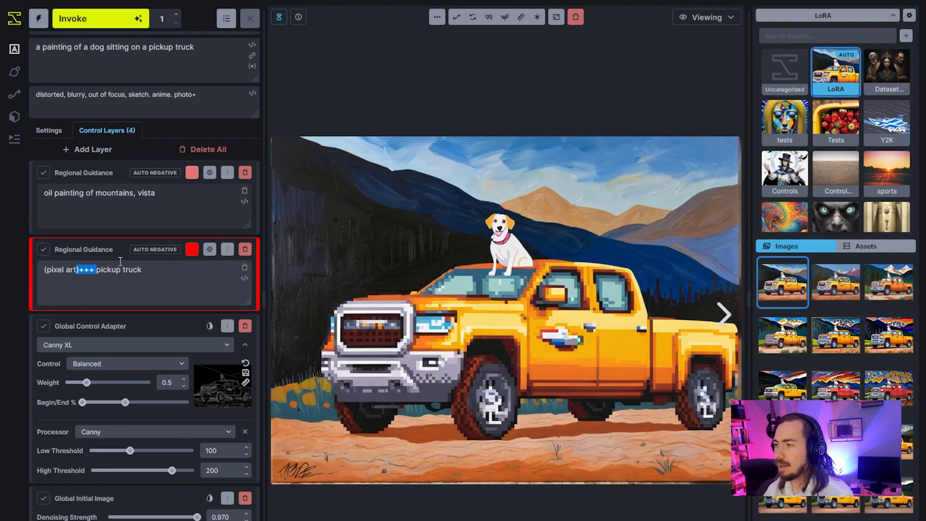
# Turn Auto Negative off again for the pickup truck and mountain Regional Guidance layers and generate an image.
pyautogui.click(210, 249)
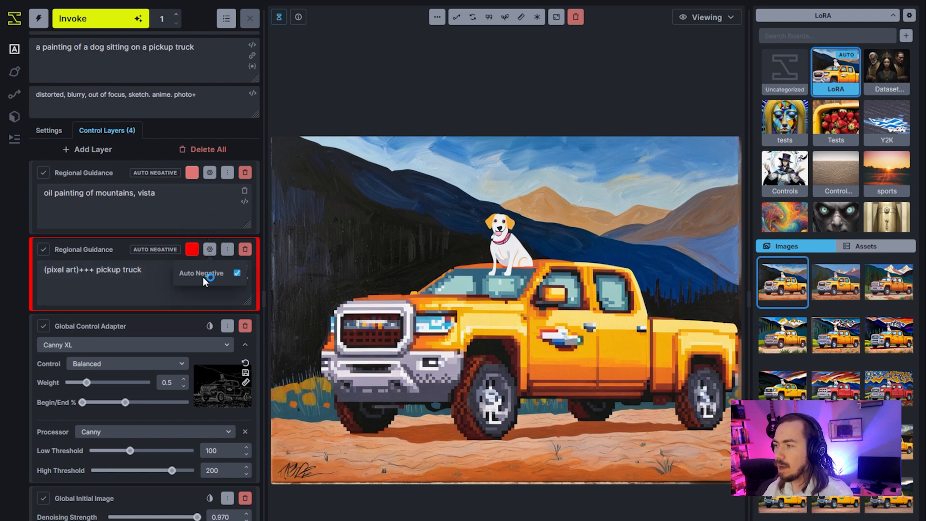
pyautogui.click(237, 273)
pyautogui.click(209, 172)
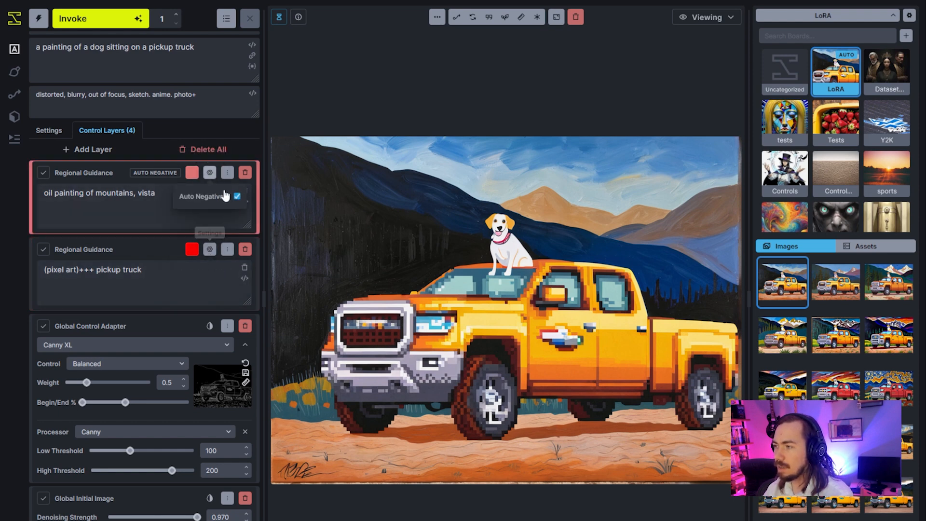
pyautogui.click(237, 196)
pyautogui.press('Escape')
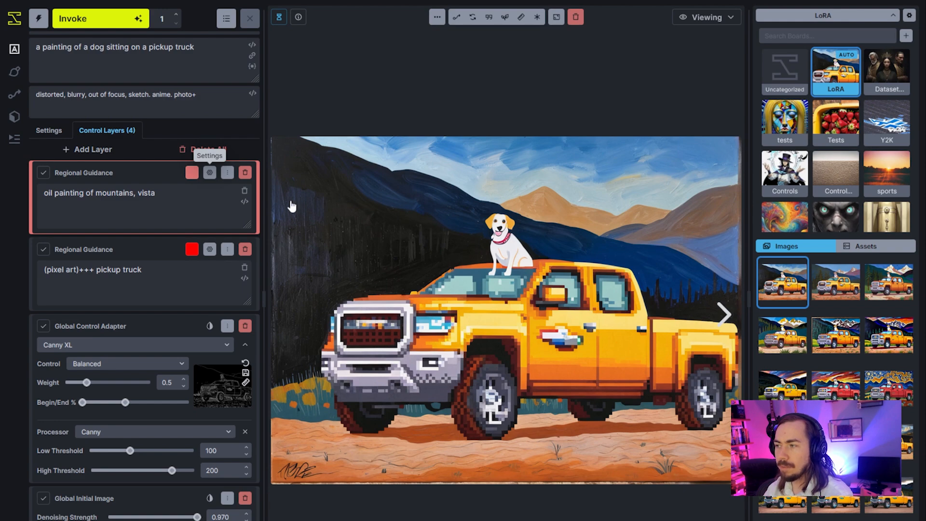
pyautogui.click(96, 19)
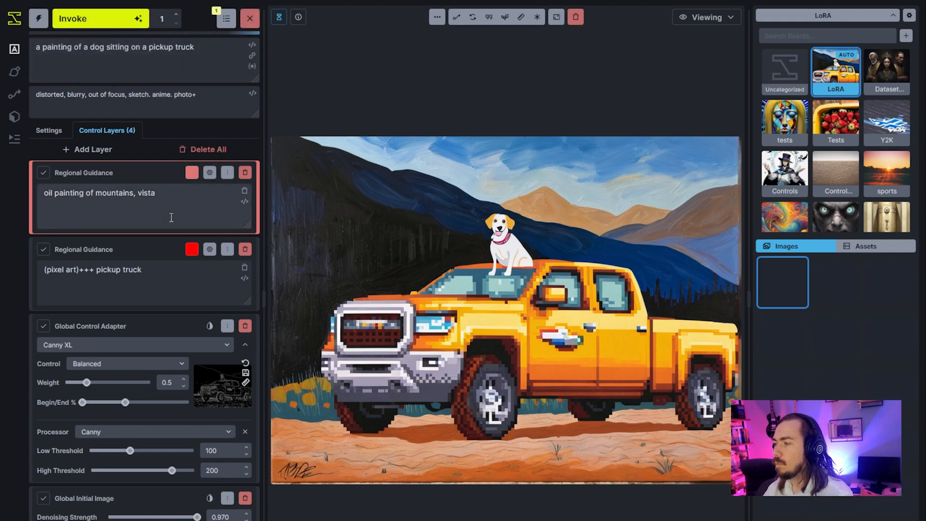
pyautogui.click(151, 271)
pyautogui.moveTo(151, 271); pyautogui.dragTo(33, 273)
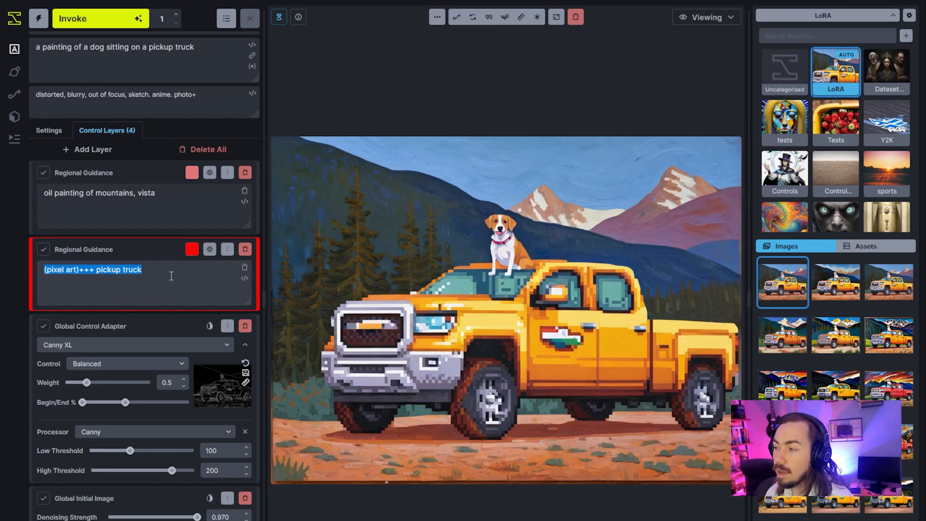
# Compare the most recently generated pickup truck images in the gallery.
pyautogui.click(171, 276)
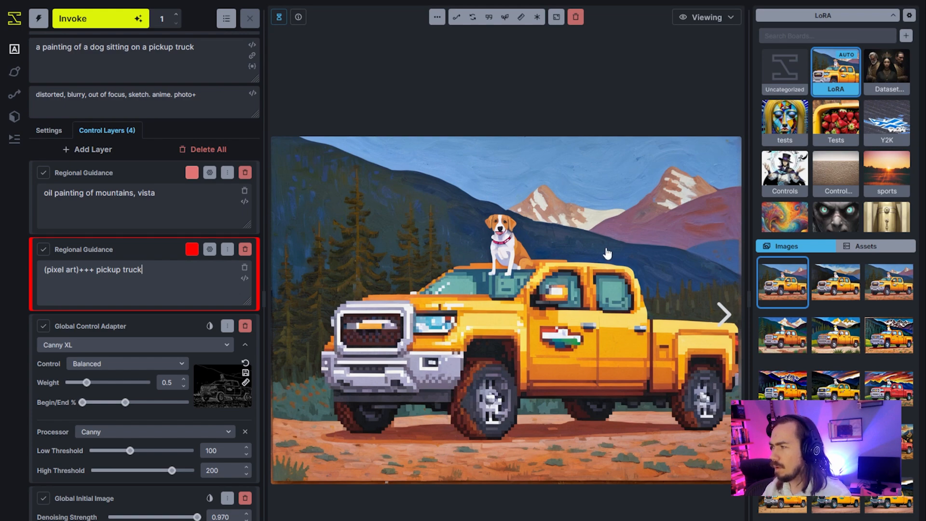
pyautogui.click(851, 286)
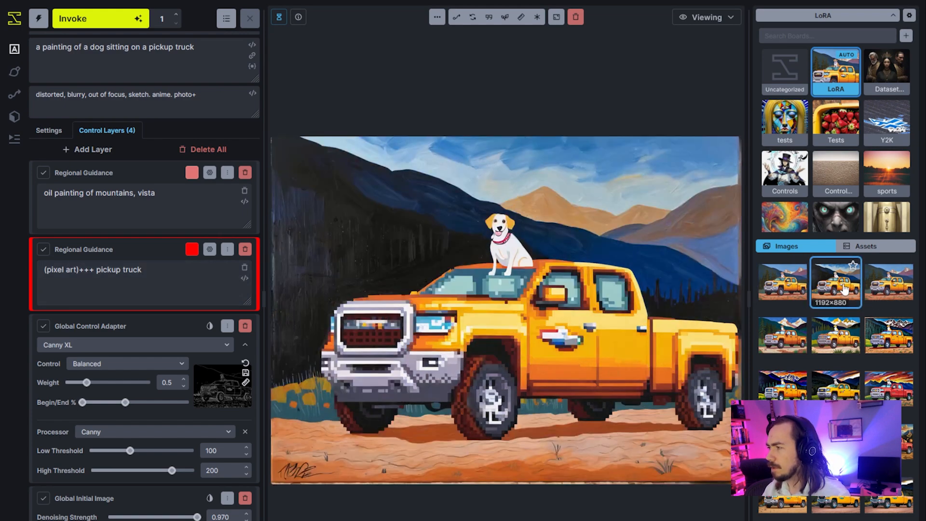
pyautogui.click(884, 289)
pyautogui.click(800, 304)
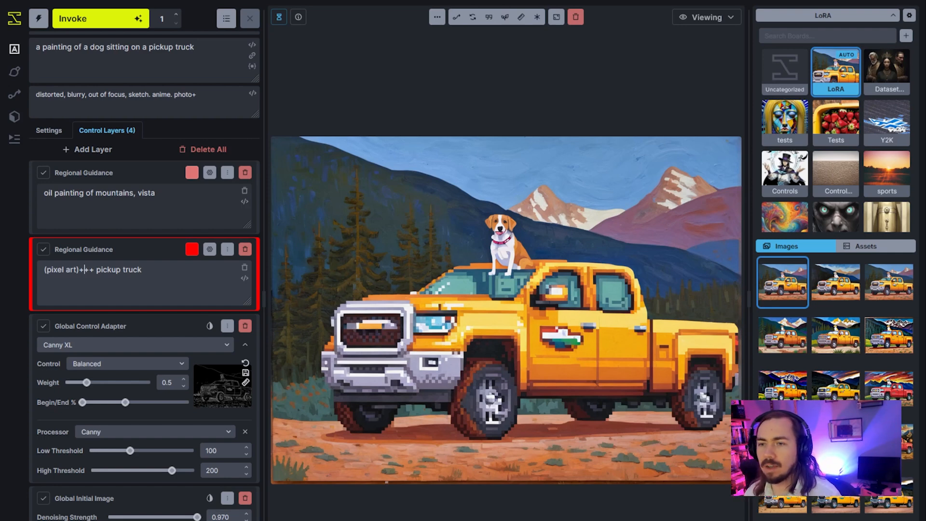
# Replace the global positive prompt with "a photo of a person looking at a painting of a".
pyautogui.tripleClick(218, 65)
pyautogui.press('BackSpace')
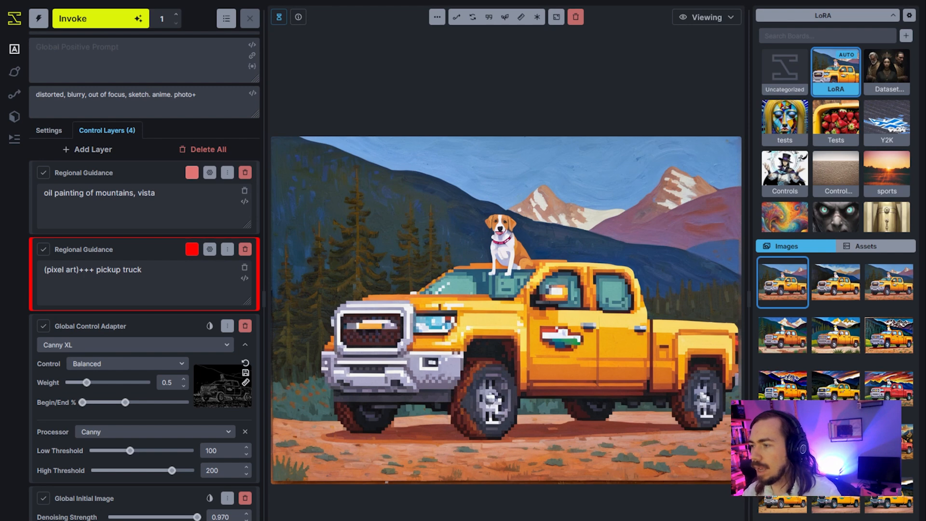
pyautogui.write('a ')
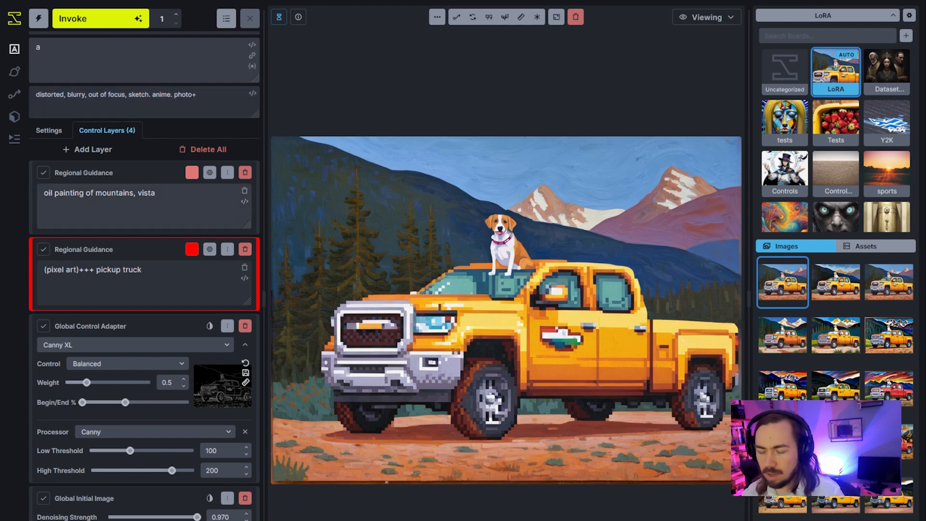
pyautogui.write('photo of a person looking at a painting of a')
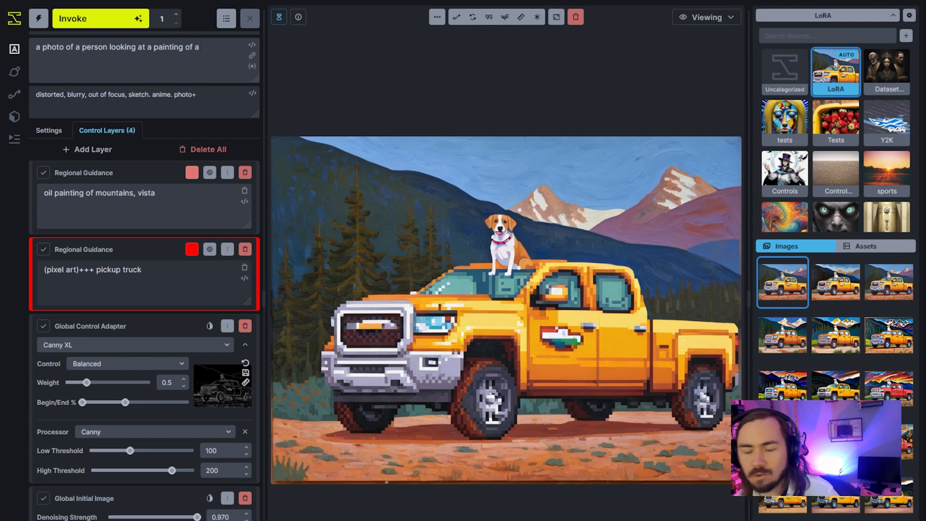
# Remove the pixel-art-xl-v1.1 LoRA from the concepts and look through the other available SDXL LoRAs.
pyautogui.click(50, 132)
pyautogui.click(99, 320)
pyautogui.click(233, 325)
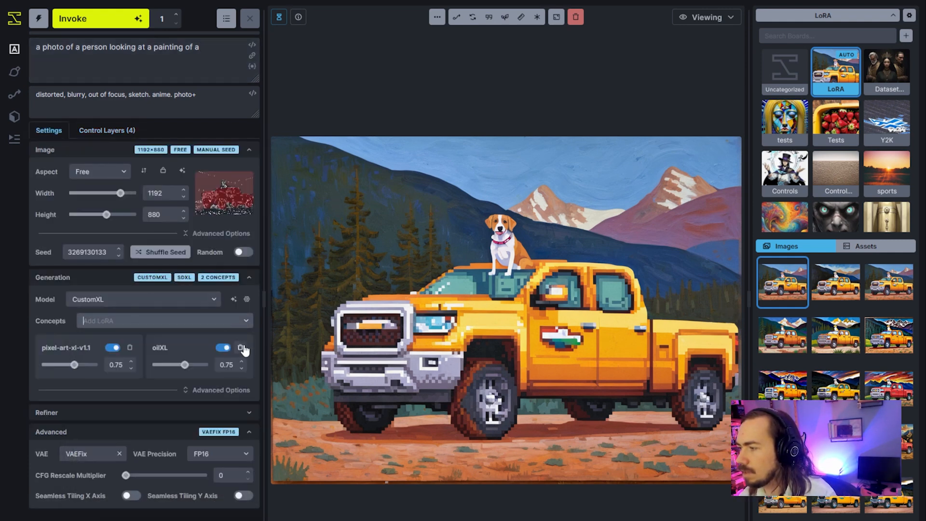
pyautogui.click(130, 348)
pyautogui.click(150, 327)
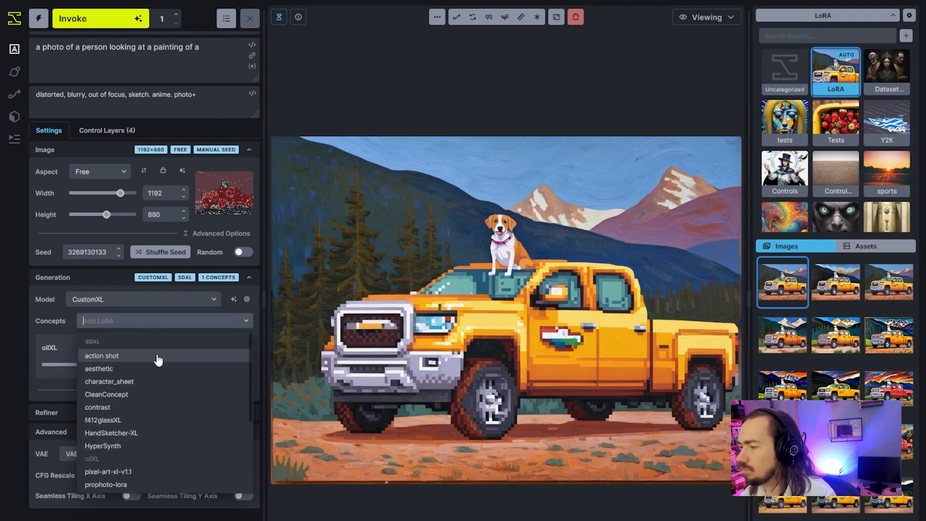
pyautogui.scroll(-2, 158, 361)
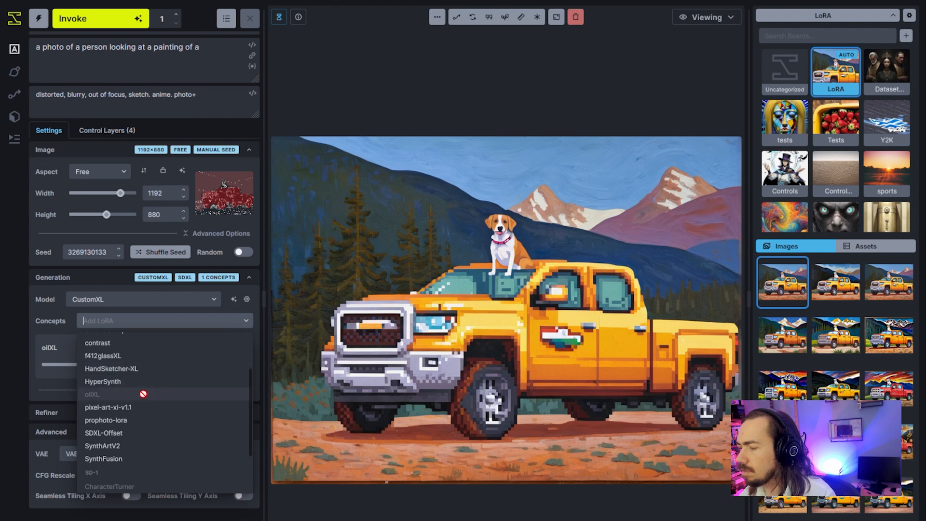
pyautogui.scroll(2, 141, 415)
pyautogui.scroll(-2, 138, 425)
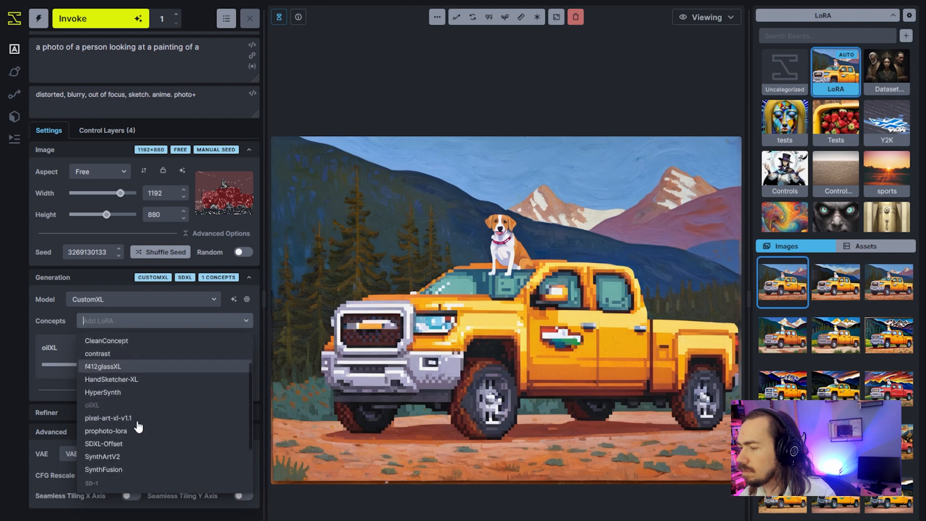
pyautogui.scroll(2, 139, 426)
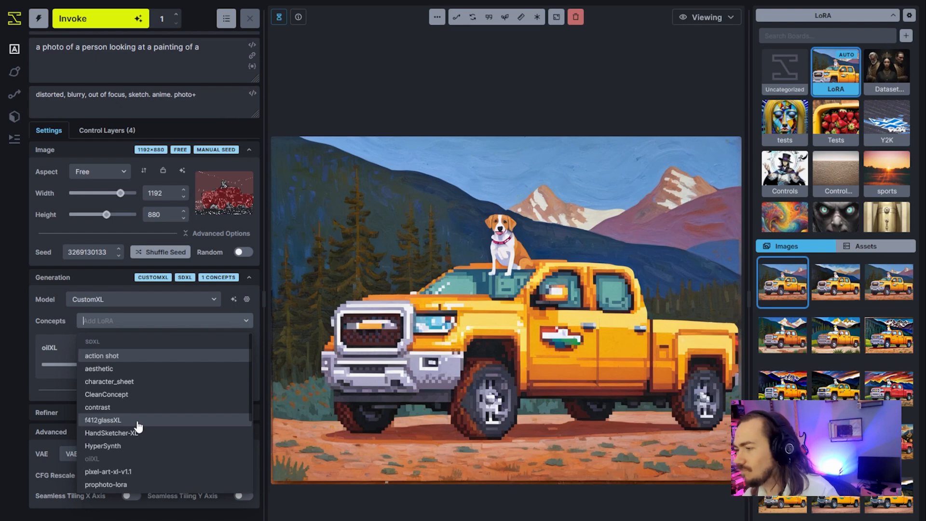
pyautogui.click(149, 326)
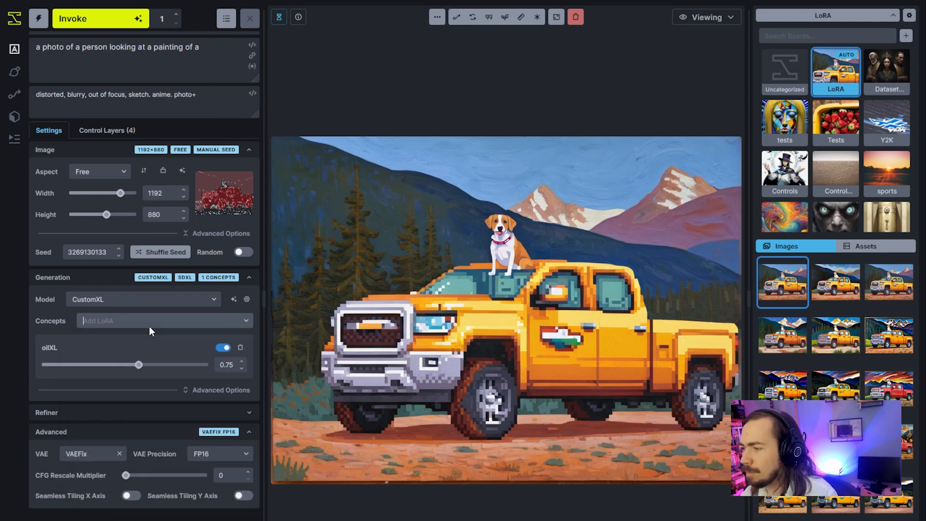
# Complete the global positive prompt with "rocket ship, cosmos, galaxies".
pyautogui.click(219, 62)
pyautogui.write('rocket ship, cosmos,')
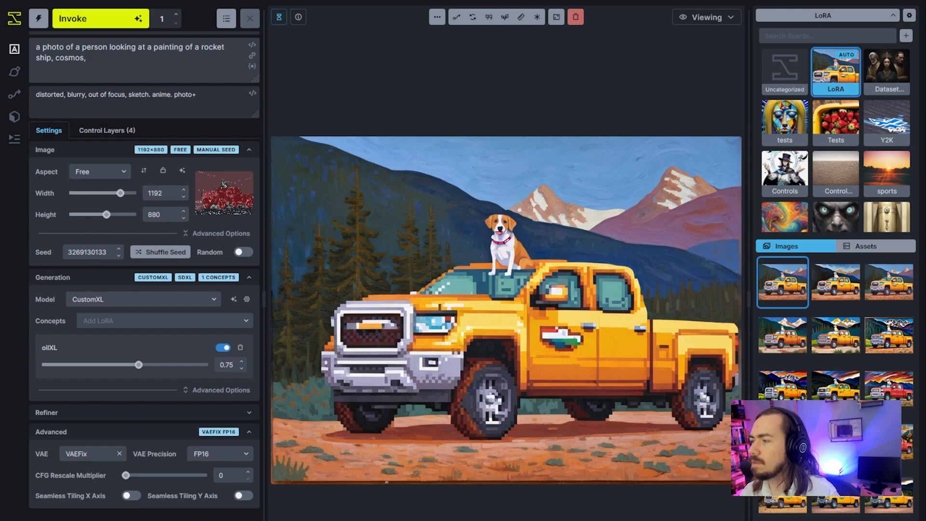
pyautogui.write(' c')
pyautogui.press('BackSpace')
pyautogui.write('galaxies')
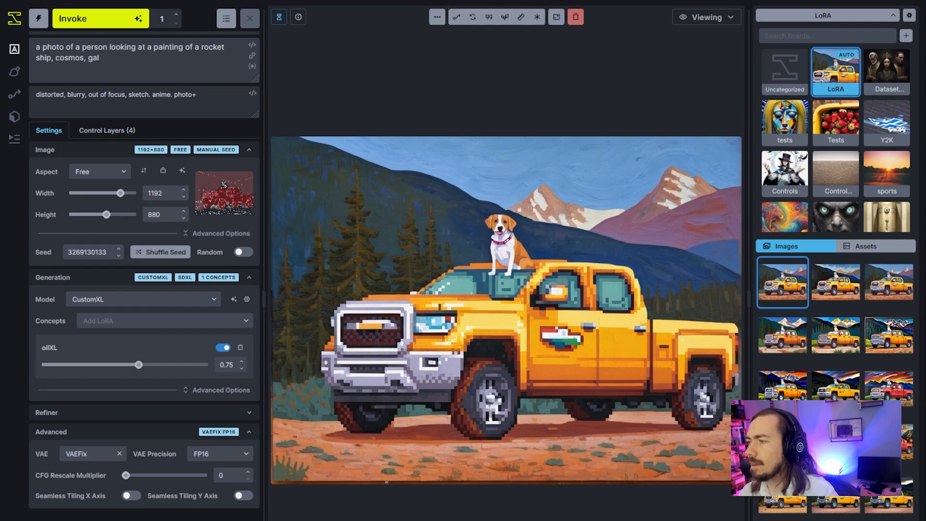
# Delete all control layers and disable the oilXL LoRA.
pyautogui.click(108, 131)
pyautogui.click(204, 150)
pyautogui.click(41, 139)
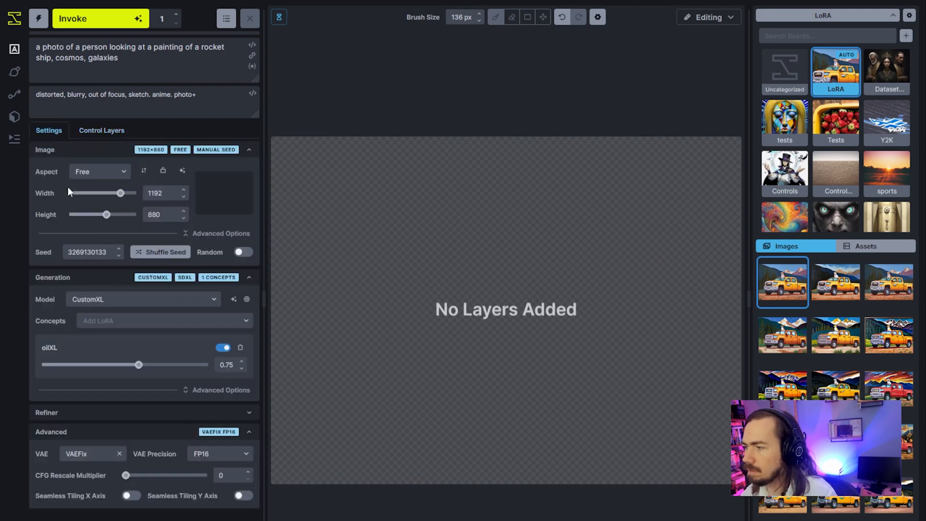
pyautogui.click(222, 348)
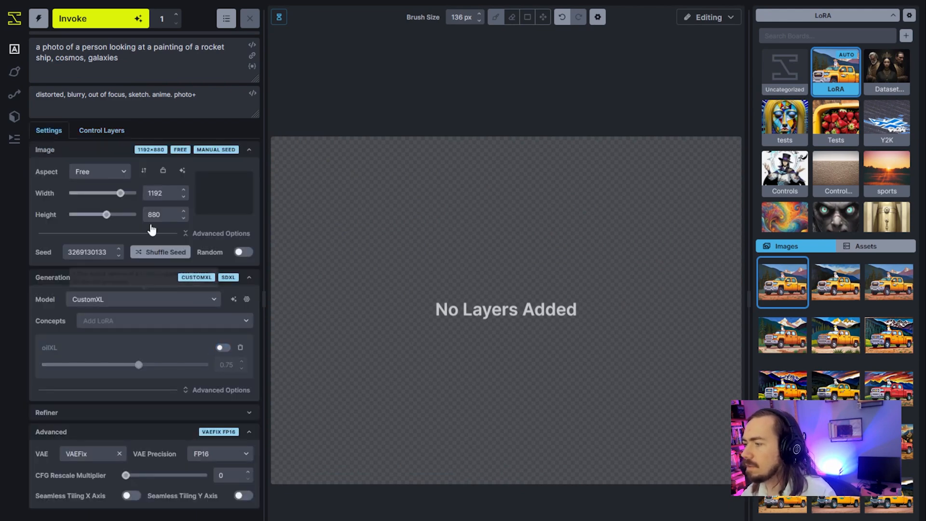
# Start a generation, remove "photo+" from the global negative prompt, and generate the image again.
pyautogui.click(107, 18)
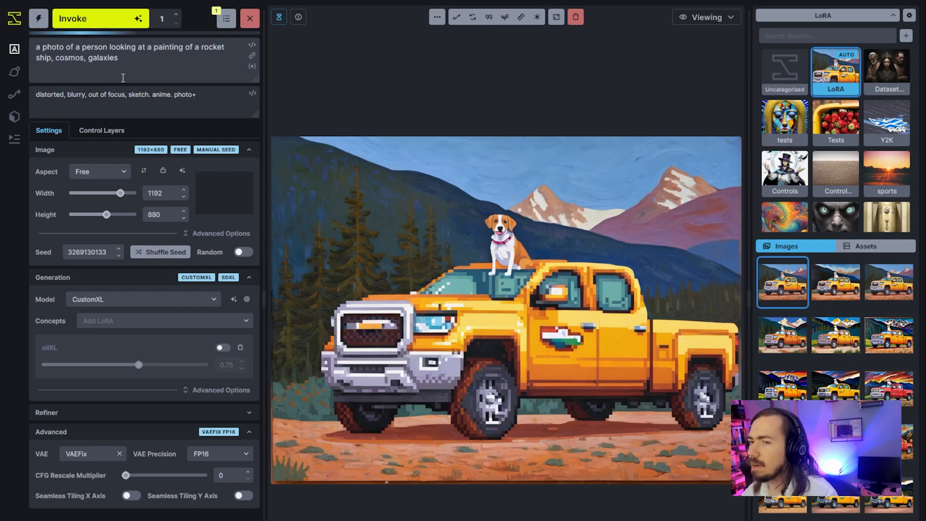
pyautogui.moveTo(174, 94); pyautogui.dragTo(196, 94)
pyautogui.press('BackSpace')
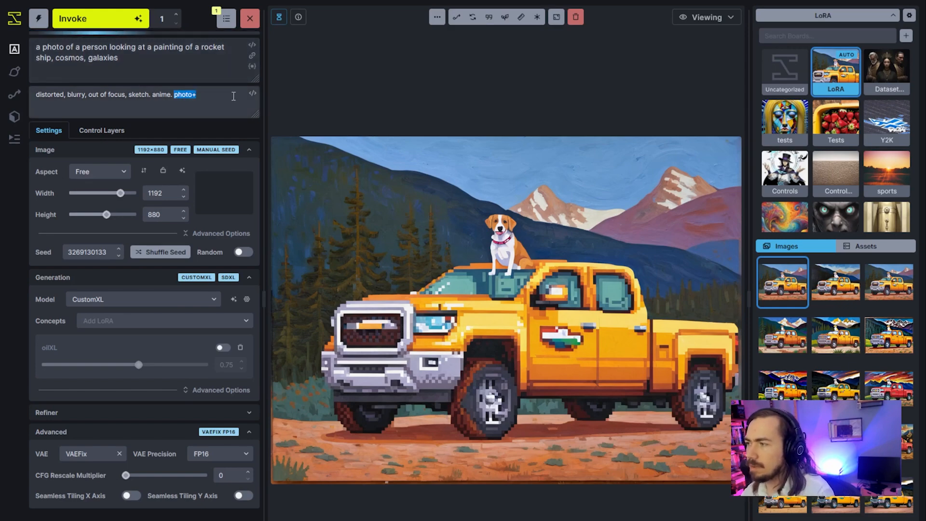
pyautogui.click(115, 20)
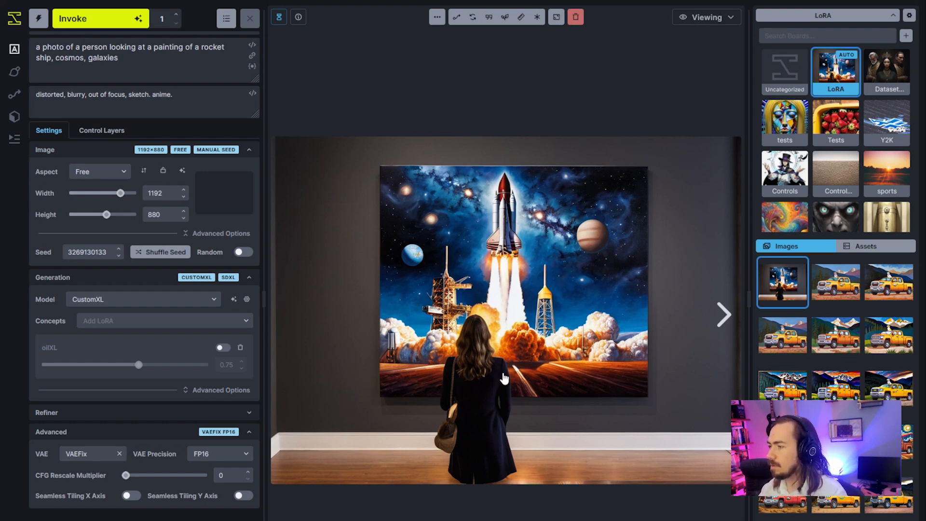
# Add a Global Initial Image layer and assign the new image of the woman viewing the rocket painting to it.
pyautogui.click(708, 20)
pyautogui.click(685, 67)
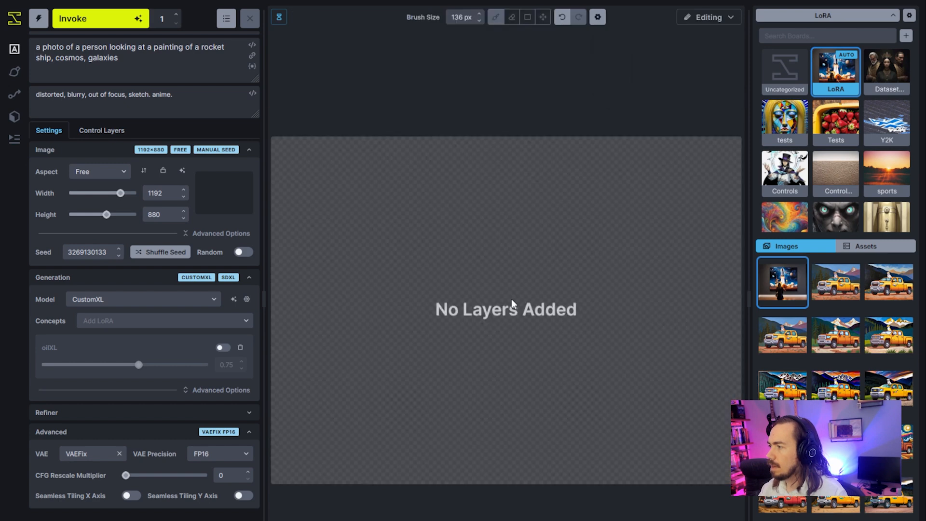
pyautogui.click(96, 131)
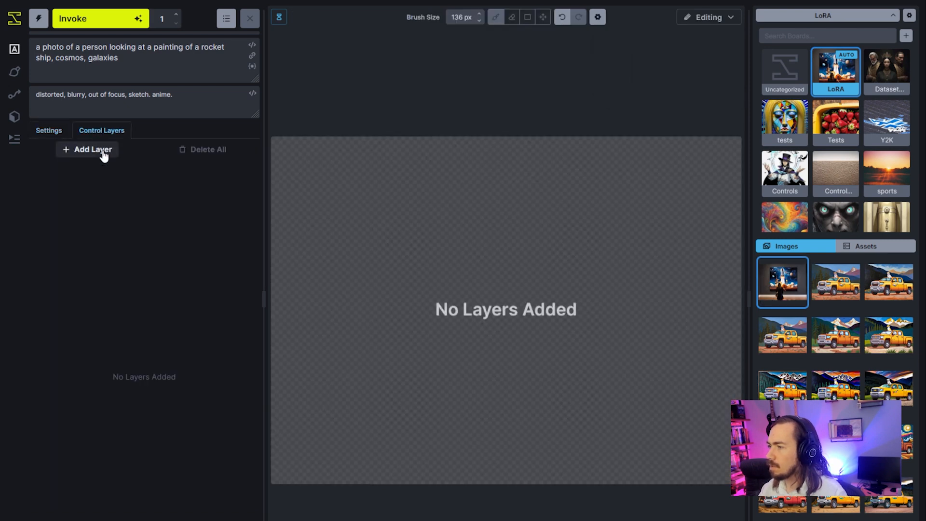
pyautogui.click(94, 149)
pyautogui.click(115, 215)
pyautogui.moveTo(783, 282); pyautogui.dragTo(227, 241)
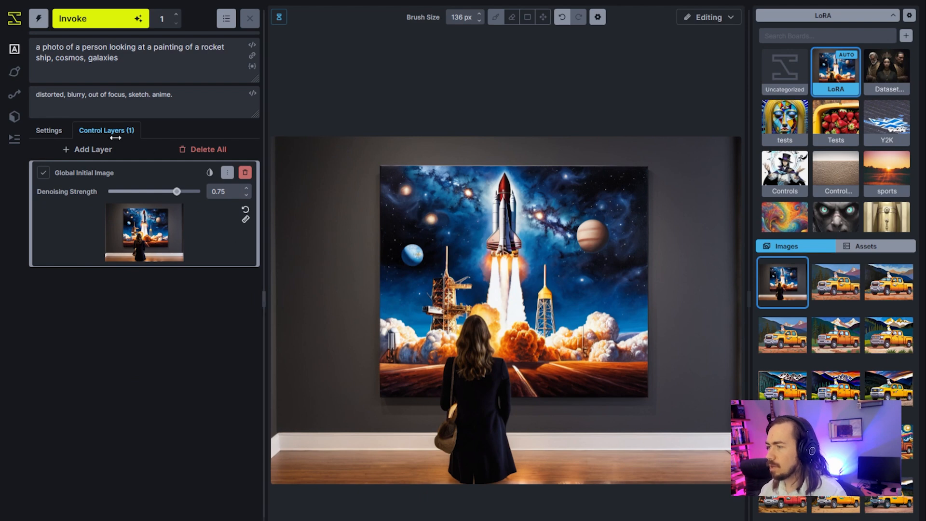
# Add a Regional Guidance layer and paint its mask over the whole rocket painting on the gallery wall.
pyautogui.click(61, 132)
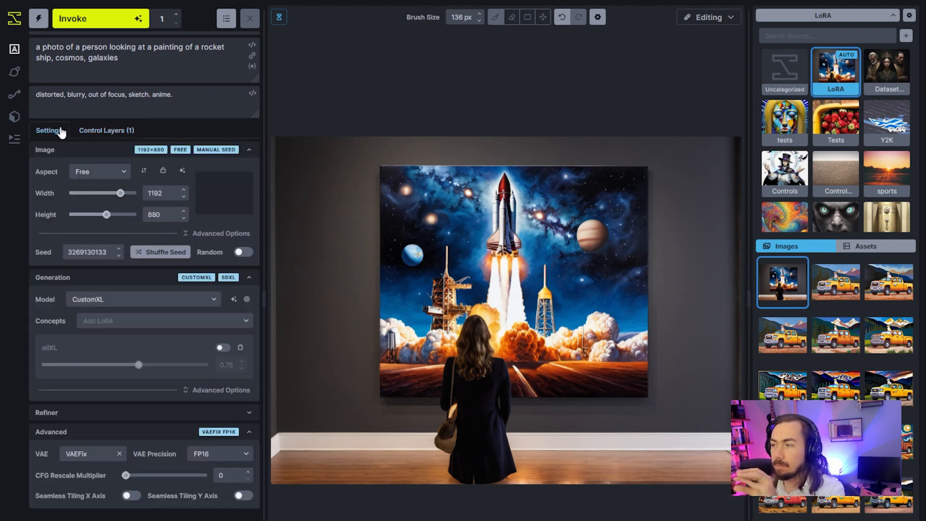
pyautogui.click(127, 133)
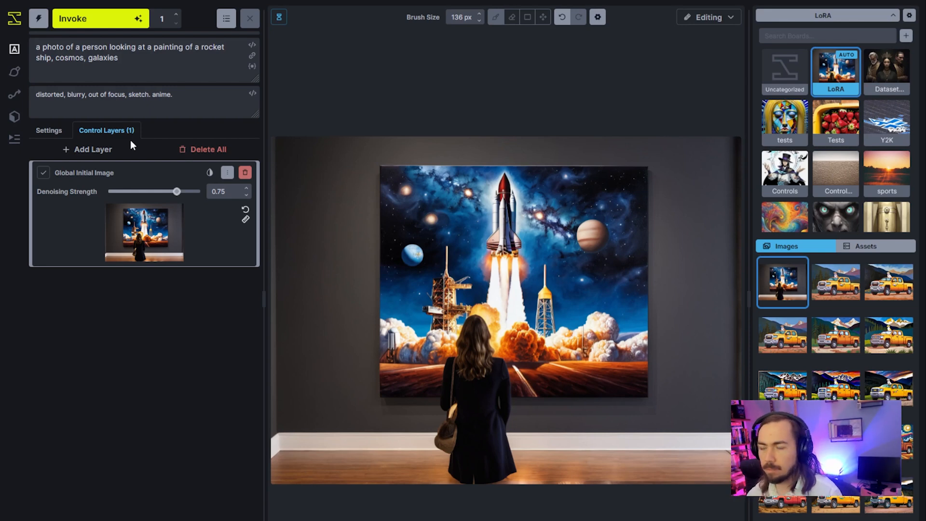
pyautogui.click(93, 150)
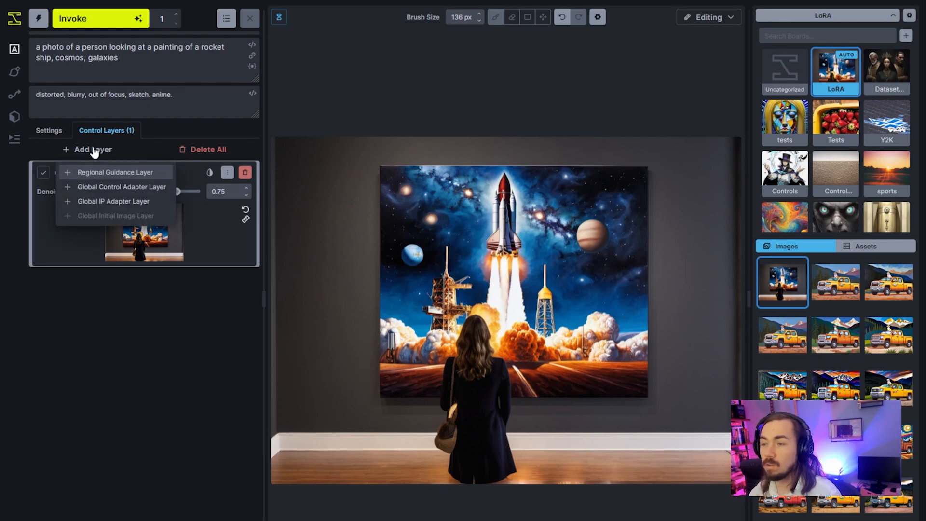
pyautogui.click(146, 174)
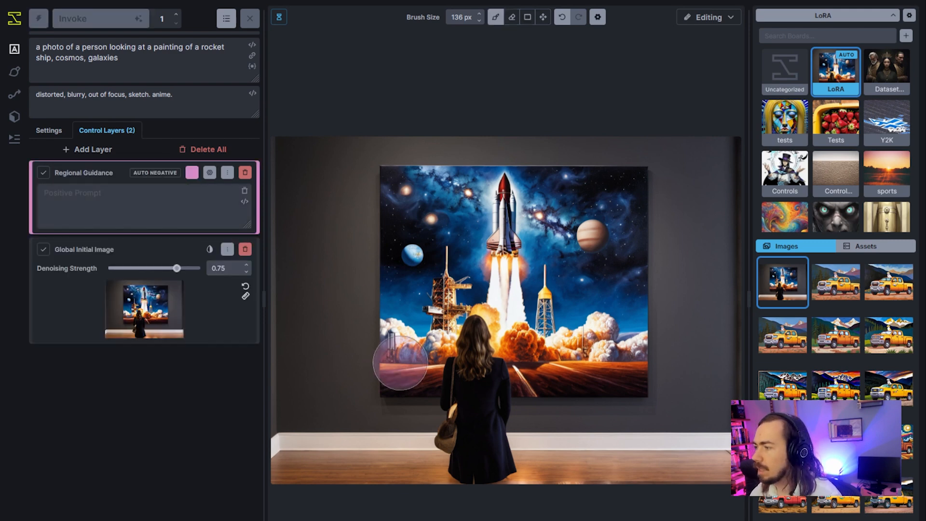
pyautogui.moveTo(402, 376)
pyautogui.mouseDown()
pyautogui.moveTo(411, 242)
pyautogui.moveTo(403, 194)
pyautogui.moveTo(623, 186)
pyautogui.moveTo(631, 202)
pyautogui.moveTo(620, 343)
pyautogui.mouseUp()
pyautogui.scroll(4, 617, 343)
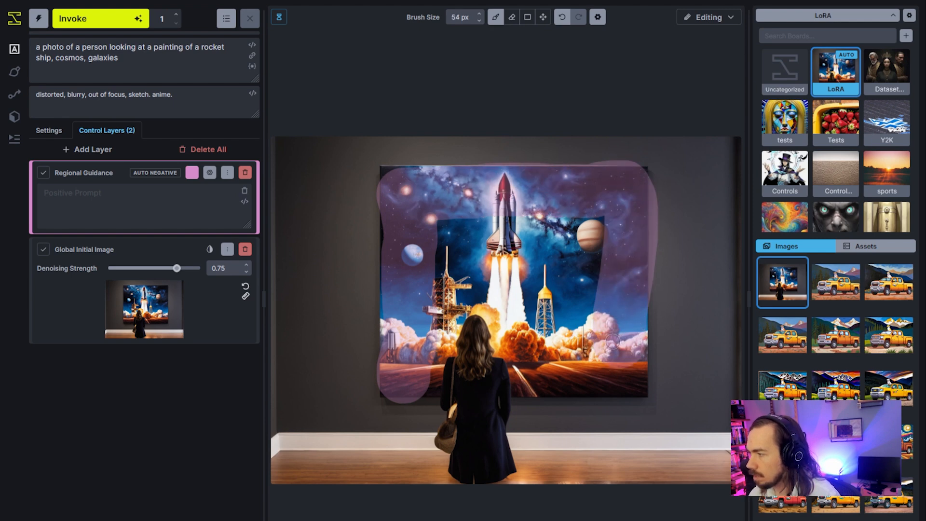
pyautogui.scroll(-18, 611, 342)
pyautogui.moveTo(540, 297)
pyautogui.mouseDown()
pyautogui.moveTo(500, 276)
pyautogui.moveTo(548, 293)
pyautogui.moveTo(499, 325)
pyautogui.moveTo(464, 331)
pyautogui.moveTo(579, 330)
pyautogui.mouseUp()
# Erase the regional mask over the woman and set the region's positive prompt to "oil painting".
pyautogui.press('e')
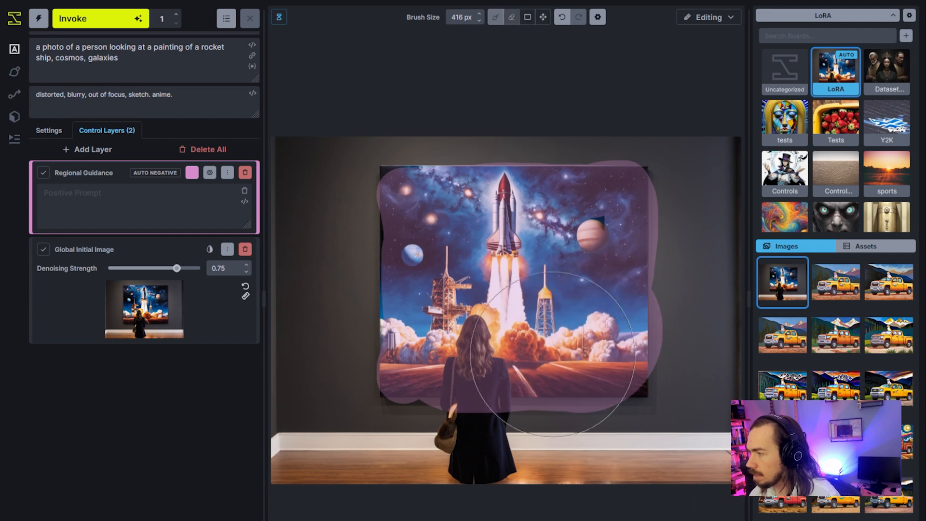
pyautogui.scroll(-19, 487, 434)
pyautogui.moveTo(473, 416)
pyautogui.mouseDown()
pyautogui.moveTo(452, 409)
pyautogui.moveTo(452, 380)
pyautogui.moveTo(474, 330)
pyautogui.moveTo(483, 351)
pyautogui.moveTo(470, 415)
pyautogui.moveTo(472, 369)
pyautogui.moveTo(482, 415)
pyautogui.moveTo(495, 398)
pyautogui.moveTo(492, 365)
pyautogui.moveTo(497, 421)
pyautogui.moveTo(504, 411)
pyautogui.moveTo(497, 364)
pyautogui.mouseUp()
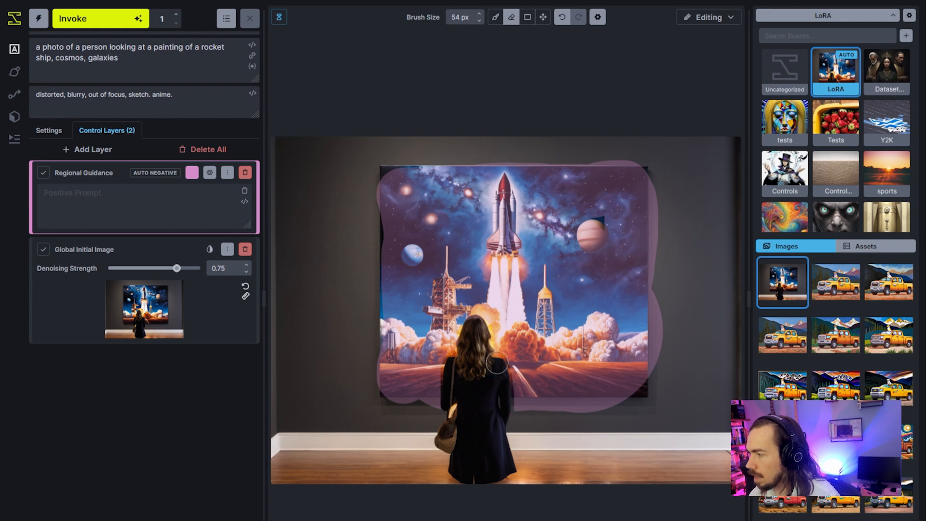
pyautogui.click(131, 210)
pyautogui.write('oil painting')
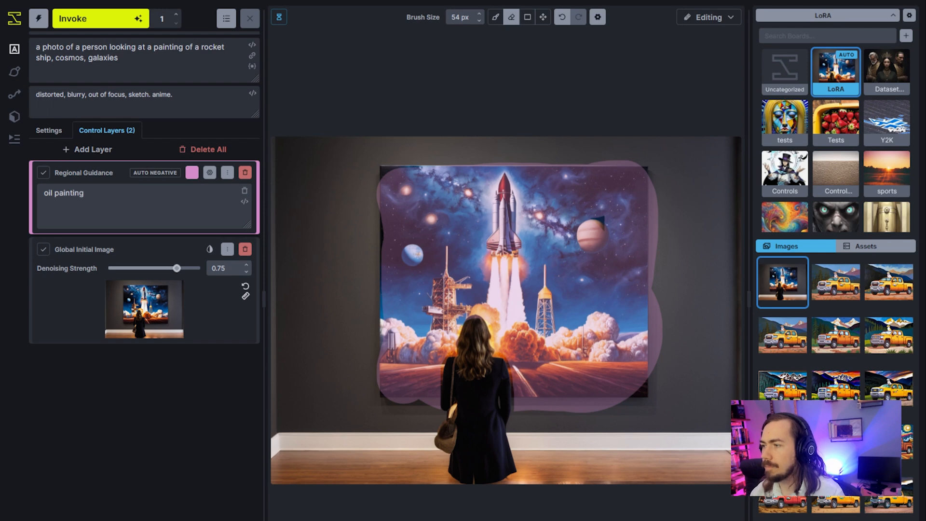
# Delete the Global Initial Image layer and generate an image guided only by the oil painting region.
pyautogui.click(245, 250)
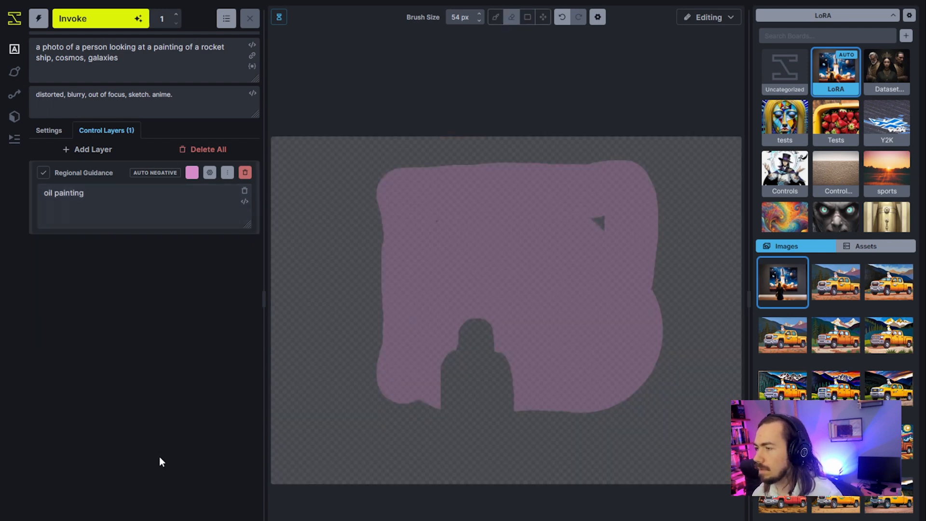
pyautogui.click(99, 21)
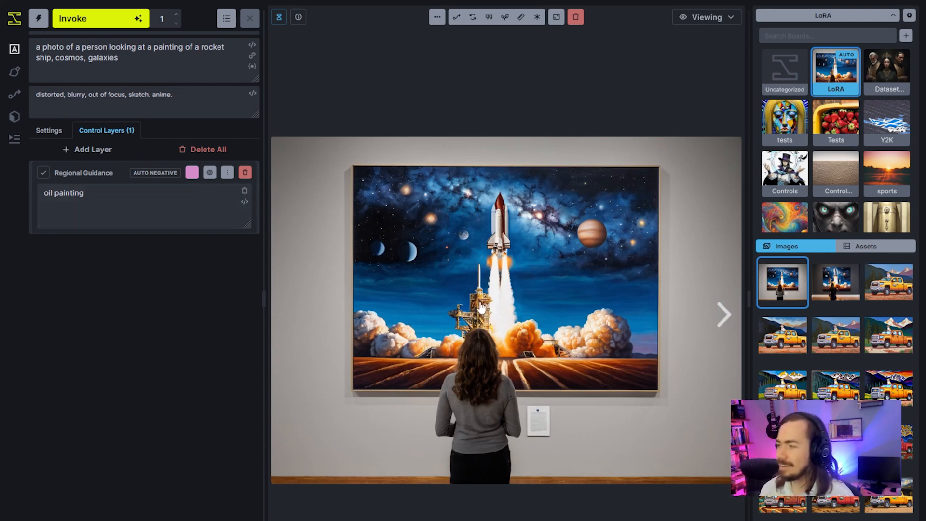
# Re-enable the oilXL LoRA for the next generation.
pyautogui.click(108, 202)
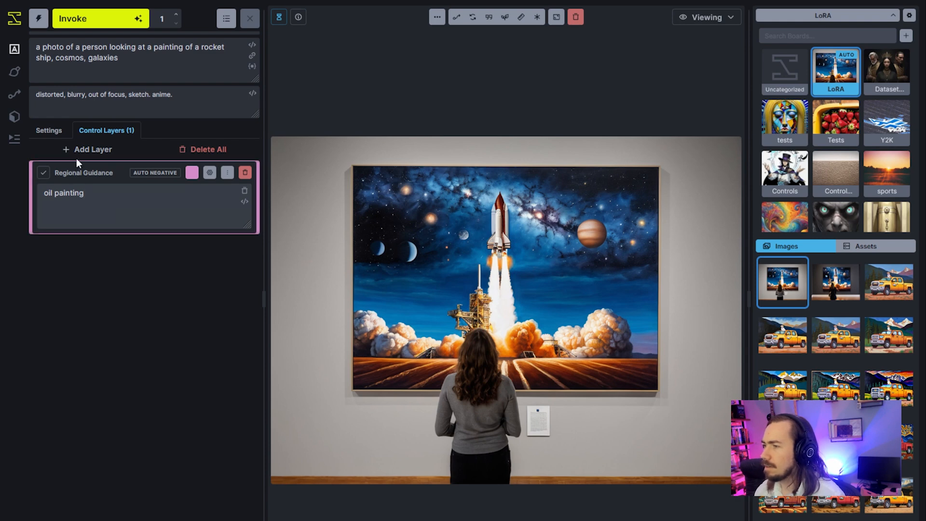
pyautogui.click(64, 136)
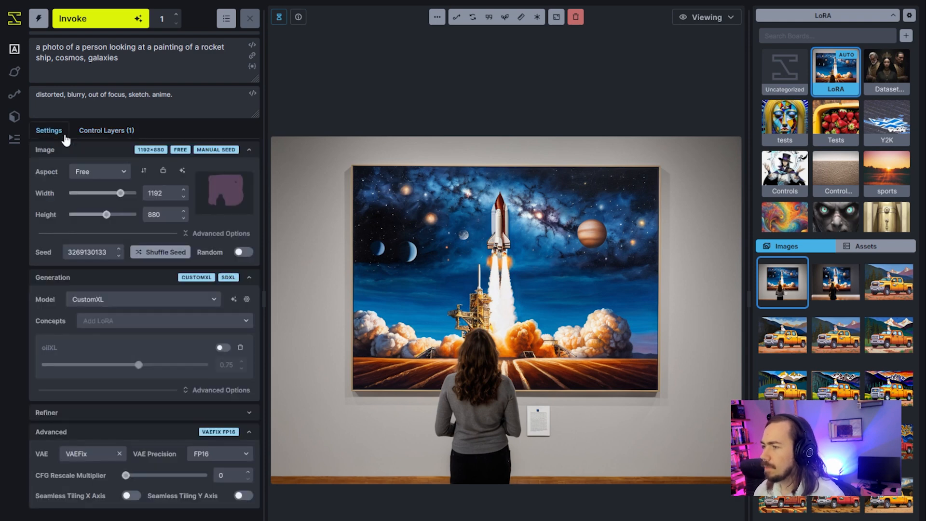
pyautogui.click(224, 348)
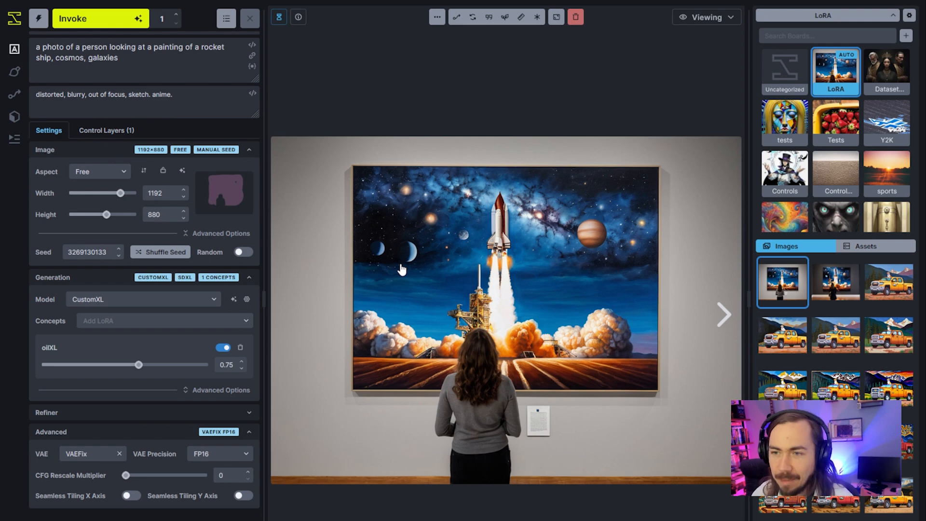
# Generate an image with the oilXL LoRA and the oil painting region active, and view the result full size.
pyautogui.hotkey('ctrl', 'Return')
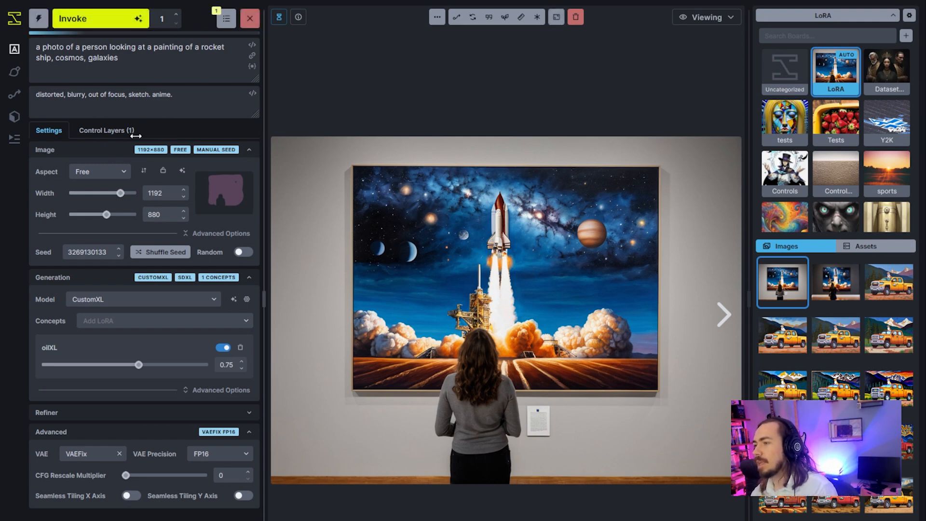
pyautogui.click(134, 133)
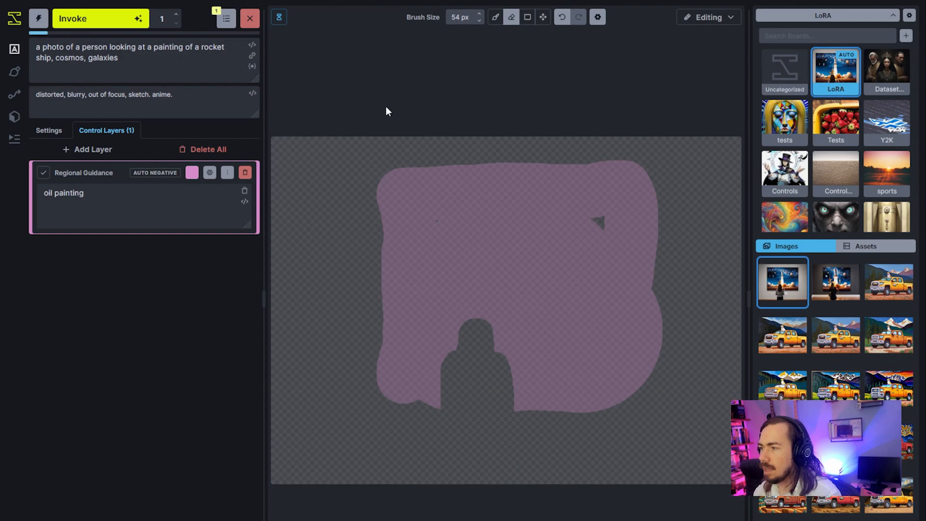
pyautogui.click(709, 19)
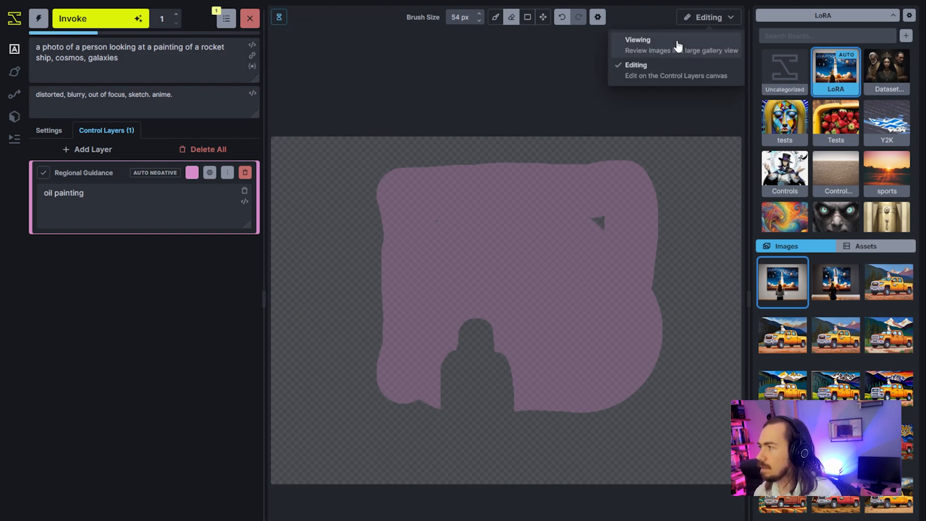
pyautogui.click(676, 41)
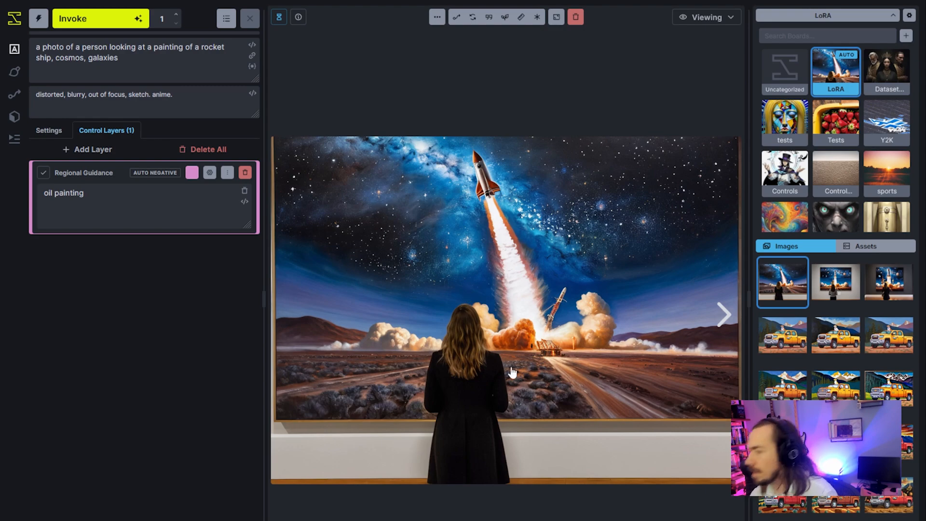
pyautogui.rightClick(467, 312)
pyautogui.click(451, 316)
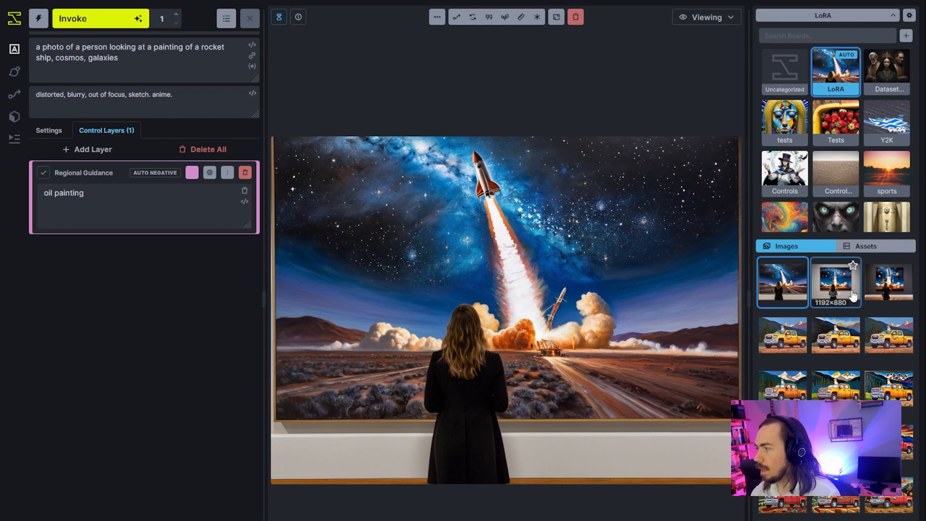
# Add a Global Initial Image layer using the picture of the woman with the handbag, and place it below the regional guidance.
pyautogui.click(889, 284)
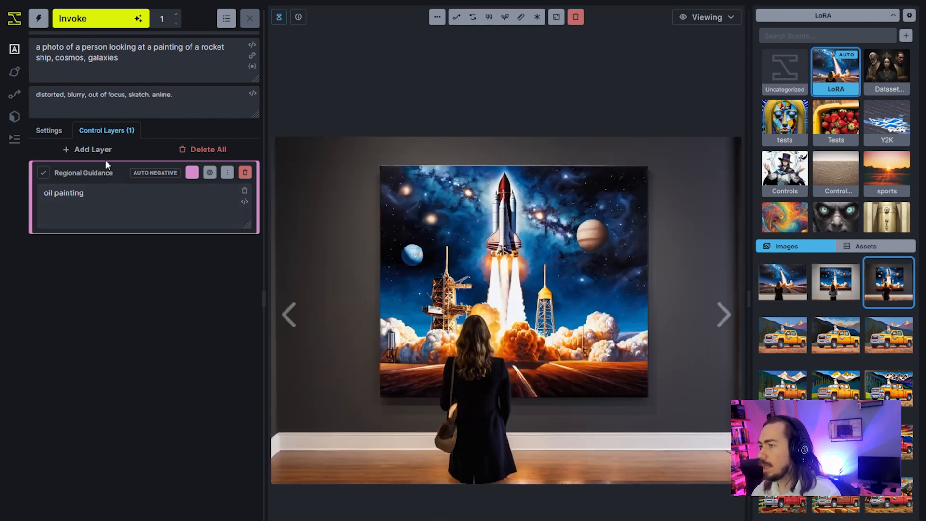
pyautogui.click(94, 150)
pyautogui.click(111, 217)
pyautogui.moveTo(348, 299)
pyautogui.mouseDown()
pyautogui.moveTo(223, 275)
pyautogui.moveTo(187, 229)
pyautogui.mouseUp()
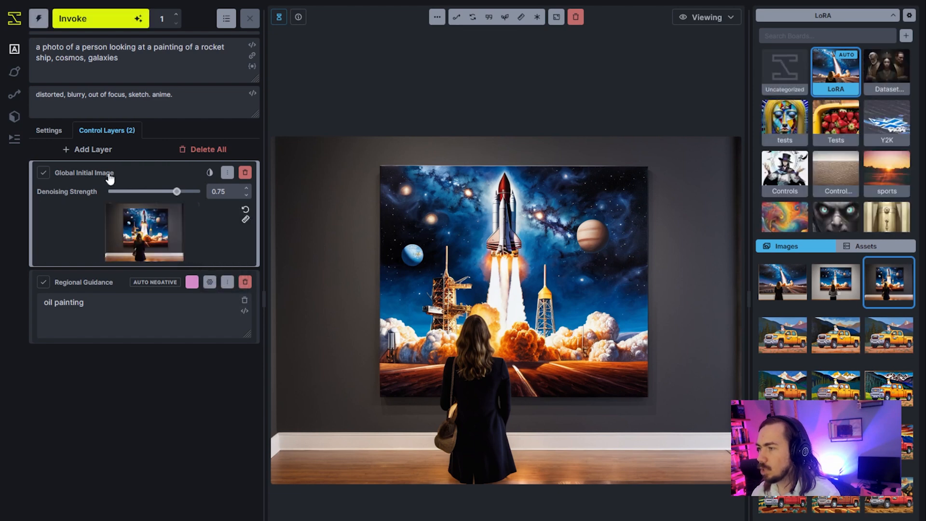
pyautogui.click(228, 172)
pyautogui.click(237, 222)
# Turn on the random seed and generate an image with the initial image's denoising strength set to 0.85.
pyautogui.click(48, 131)
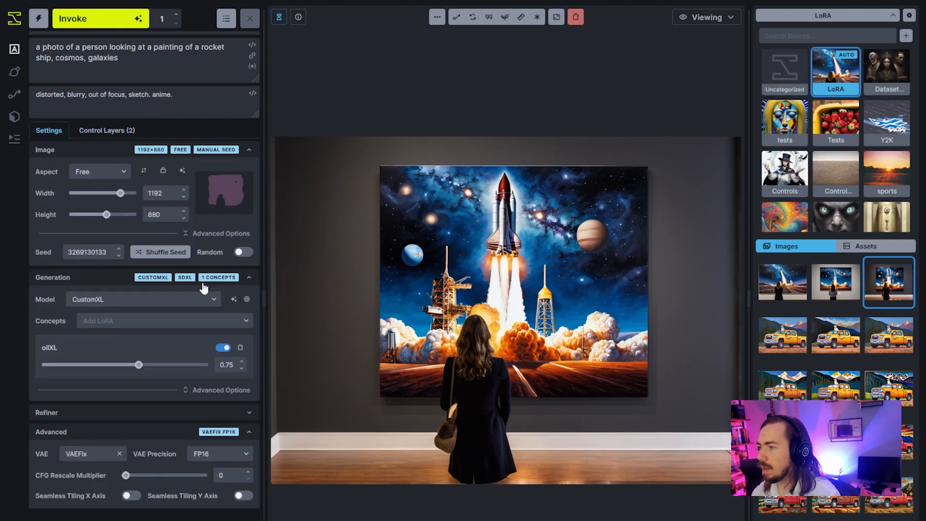
pyautogui.click(243, 253)
pyautogui.click(130, 136)
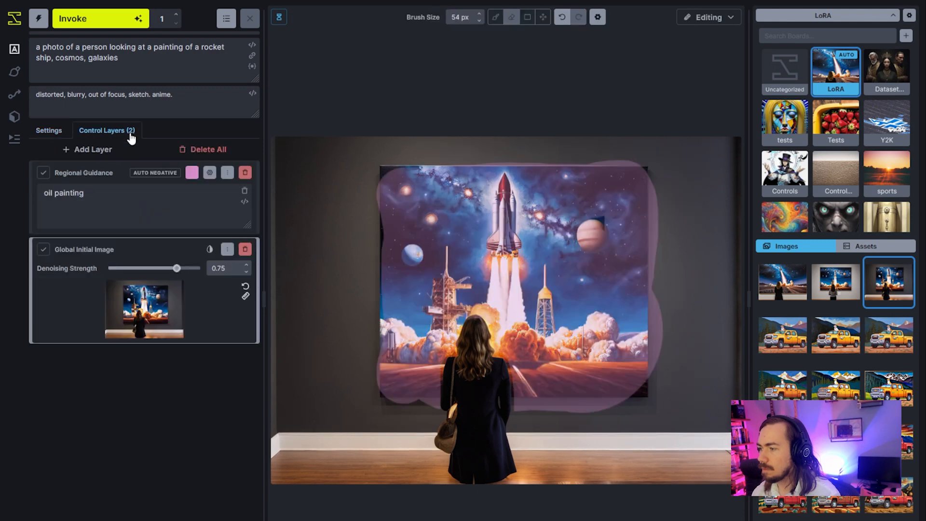
pyautogui.moveTo(177, 268); pyautogui.dragTo(186, 268)
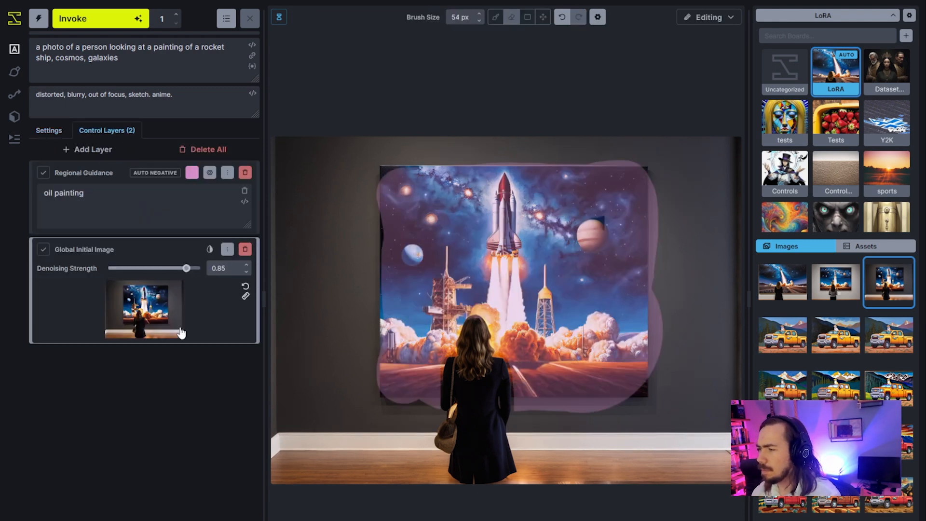
pyautogui.click(247, 265)
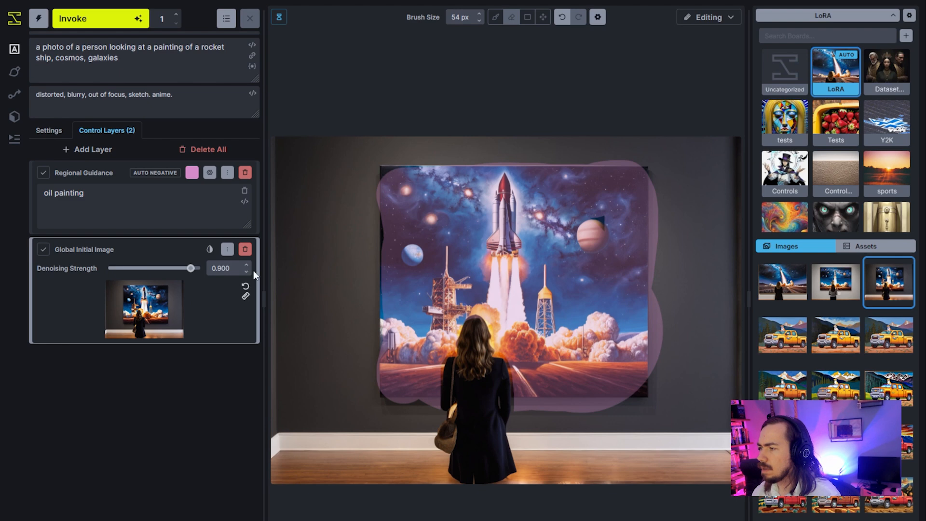
pyautogui.click(247, 271)
pyautogui.click(125, 20)
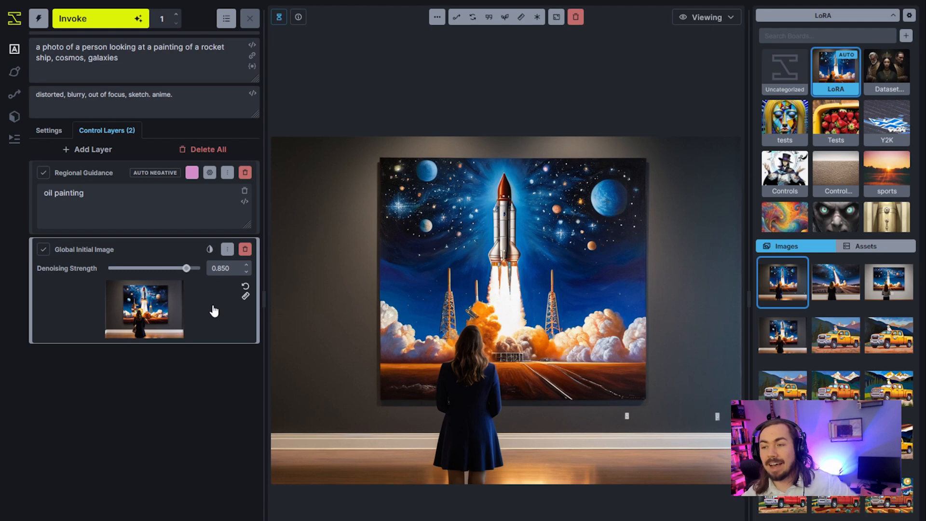
# Delete both control layers, insert "oil" before "painting" in the main prompt, and generate an image to compare with the previous one.
pyautogui.click(245, 174)
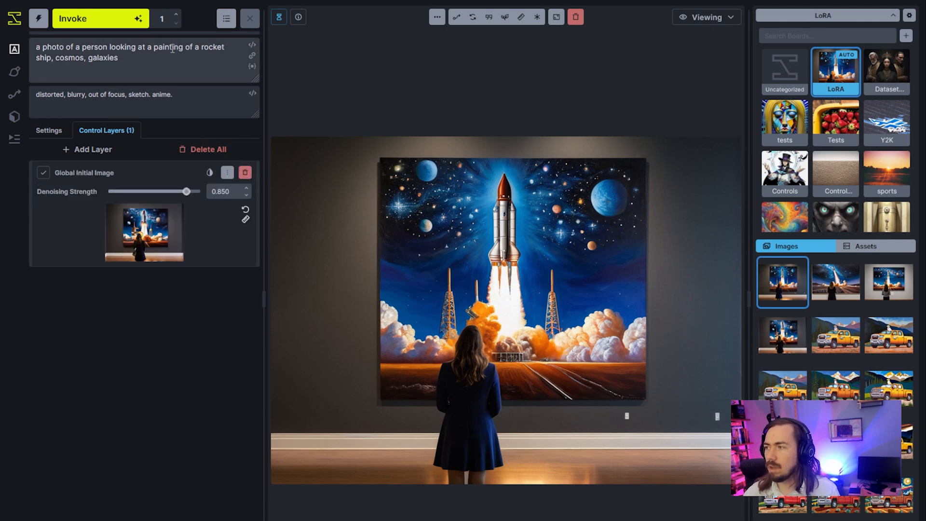
pyautogui.write('oil')
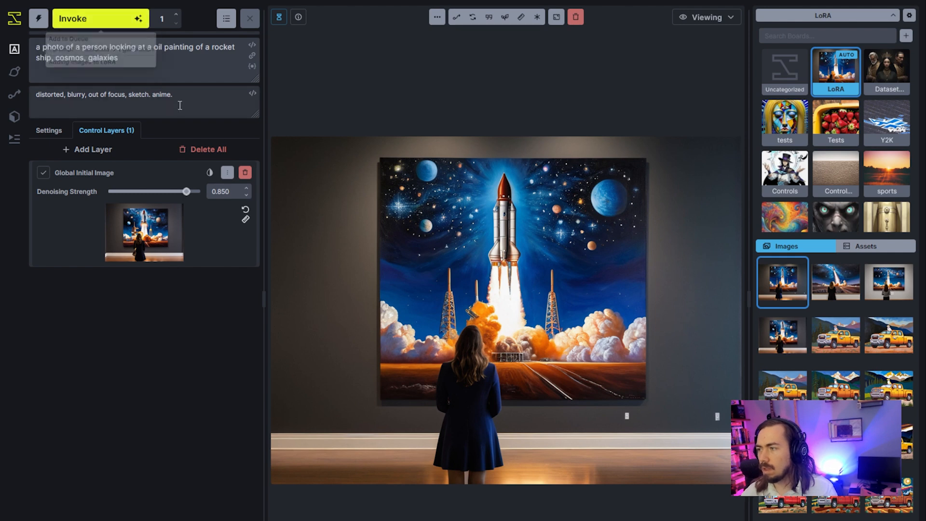
pyautogui.click(245, 172)
pyautogui.click(120, 20)
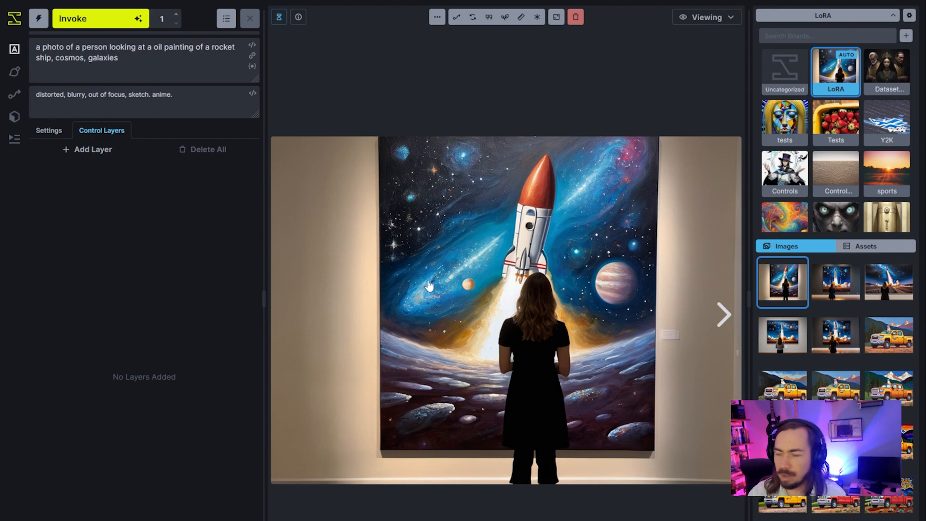
pyautogui.click(844, 300)
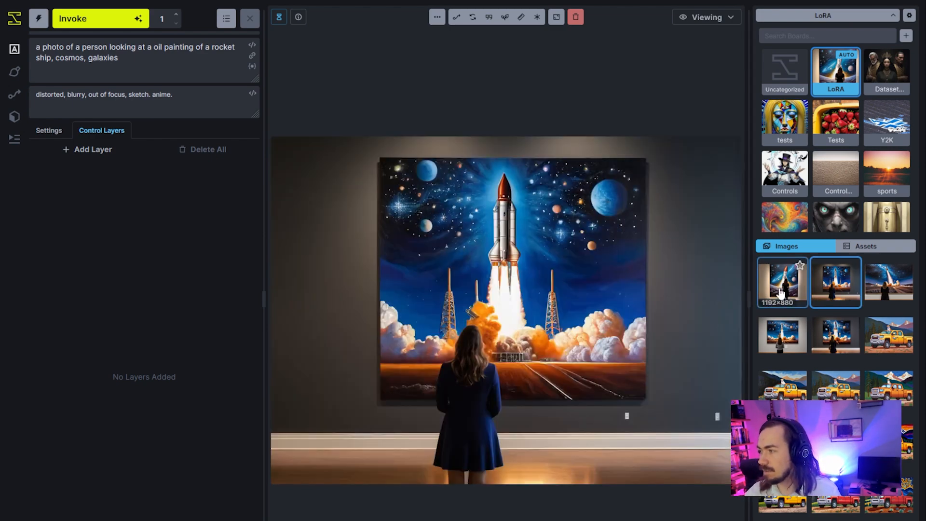
pyautogui.click(782, 294)
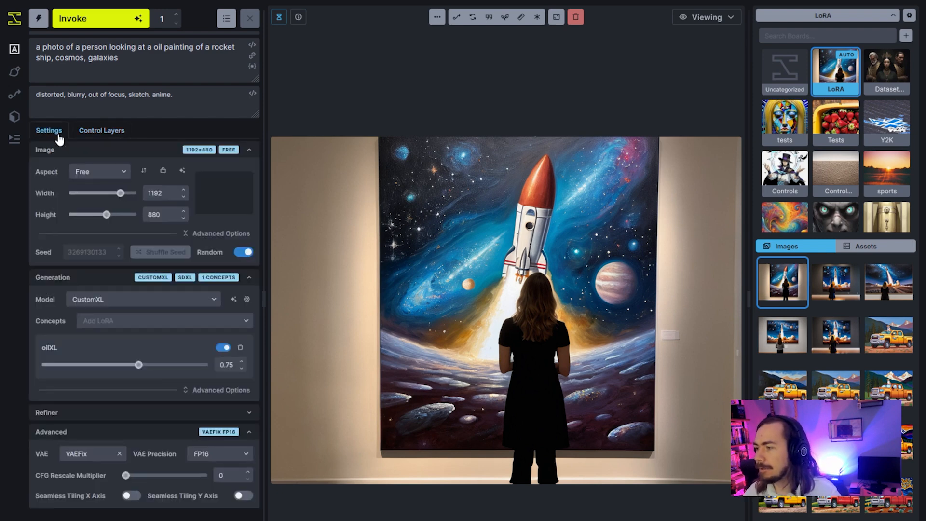
# Add the pixel-art-xl-v1.1 LoRA alongside oilXL.
pyautogui.click(129, 322)
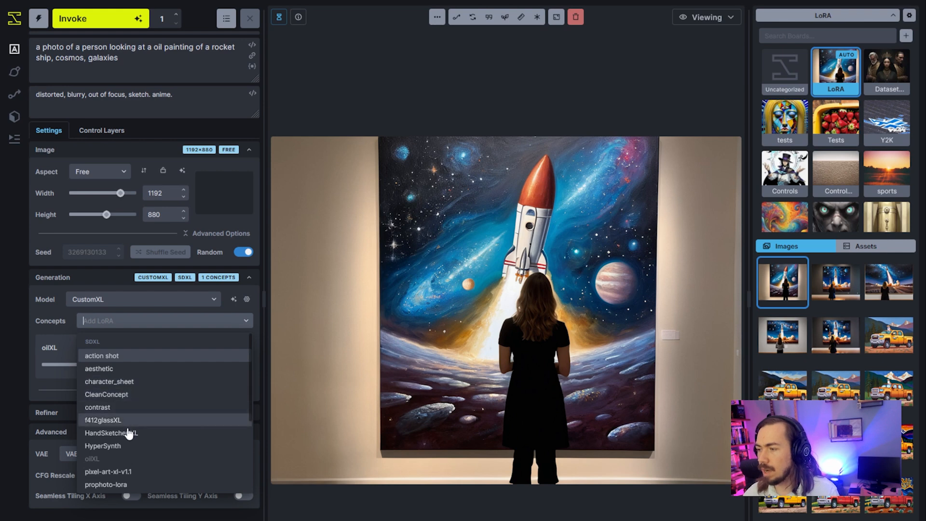
pyautogui.scroll(-2, 128, 456)
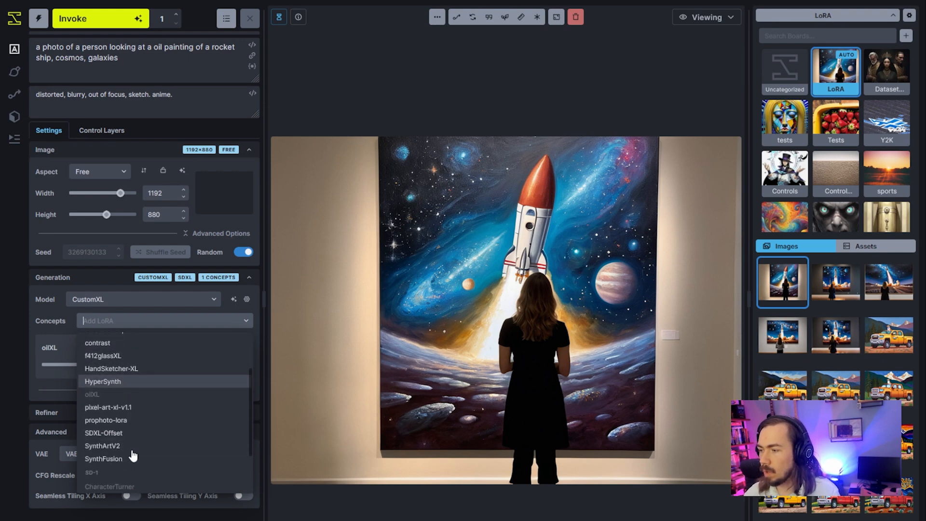
pyautogui.click(142, 413)
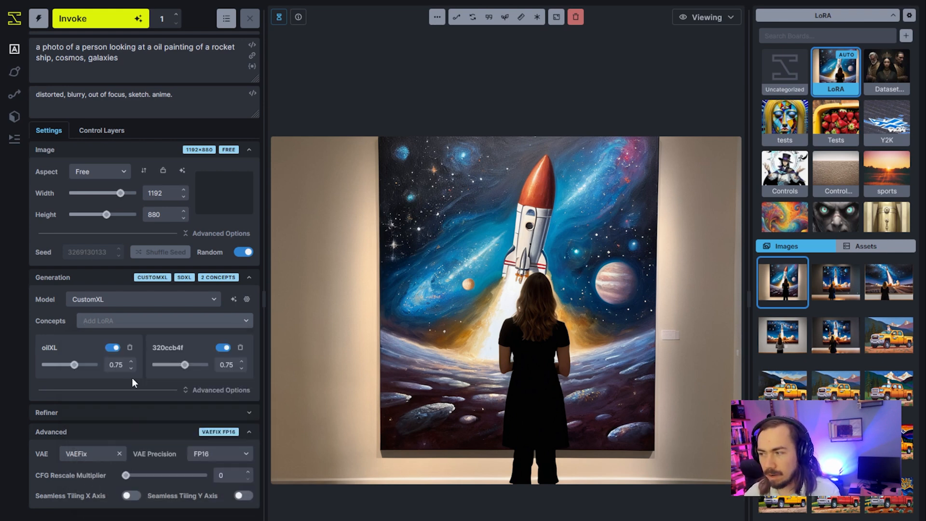
# Add a new Global Initial Image layer holding the gallery picture of the woman with the handbag.
pyautogui.click(119, 131)
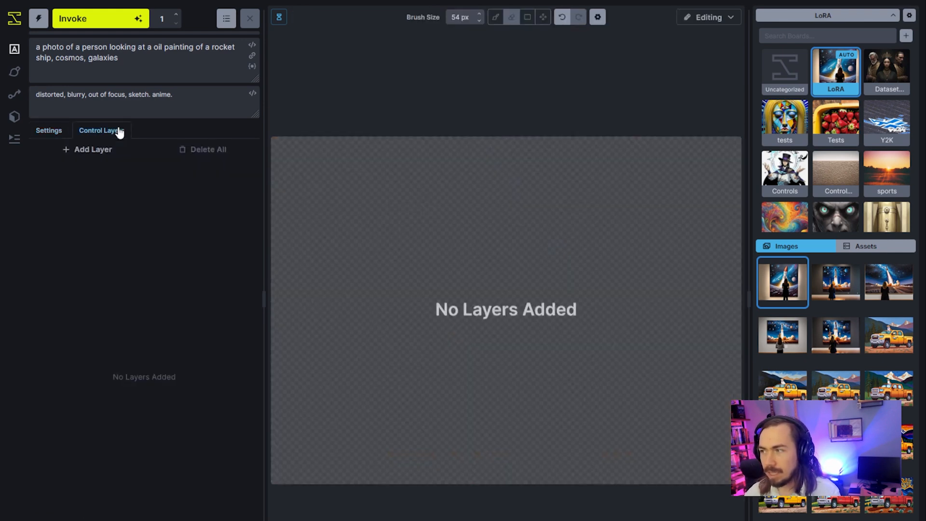
pyautogui.click(90, 150)
pyautogui.click(121, 215)
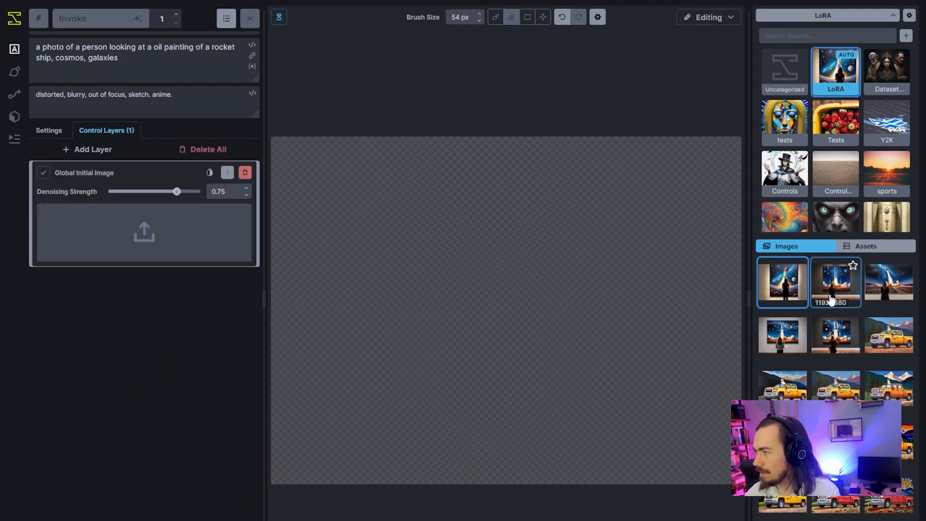
pyautogui.moveTo(831, 345); pyautogui.dragTo(523, 326)
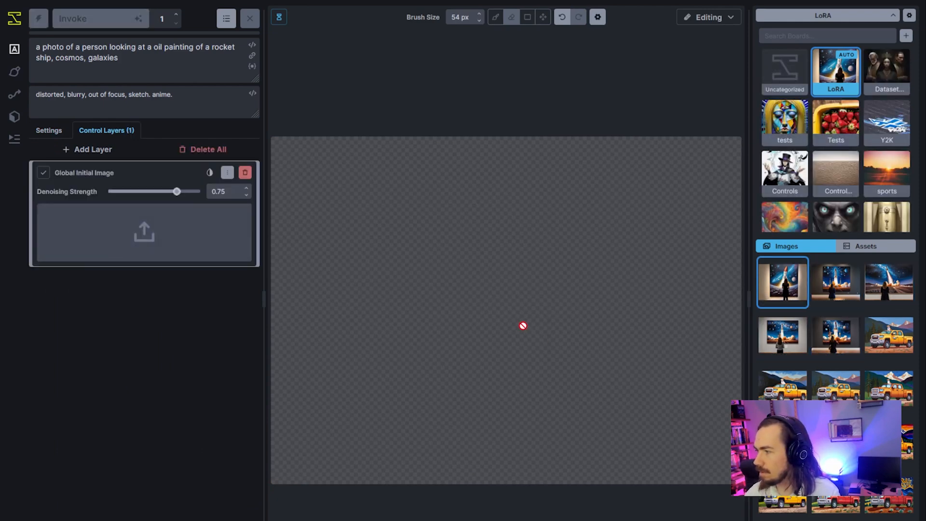
pyautogui.moveTo(836, 335); pyautogui.dragTo(144, 234)
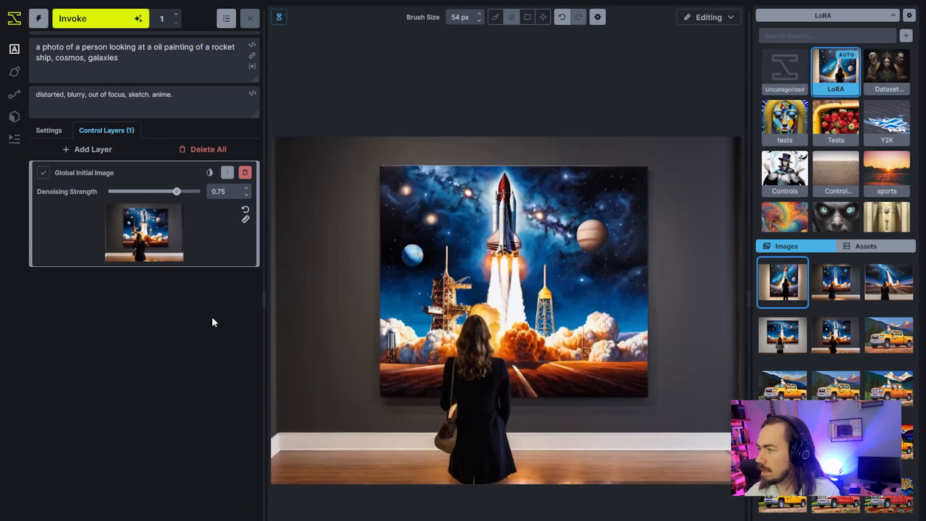
# Add a Regional Guidance layer and paint its mask over the whole rocket painting with a 351 px brush.
pyautogui.click(89, 150)
pyautogui.click(106, 172)
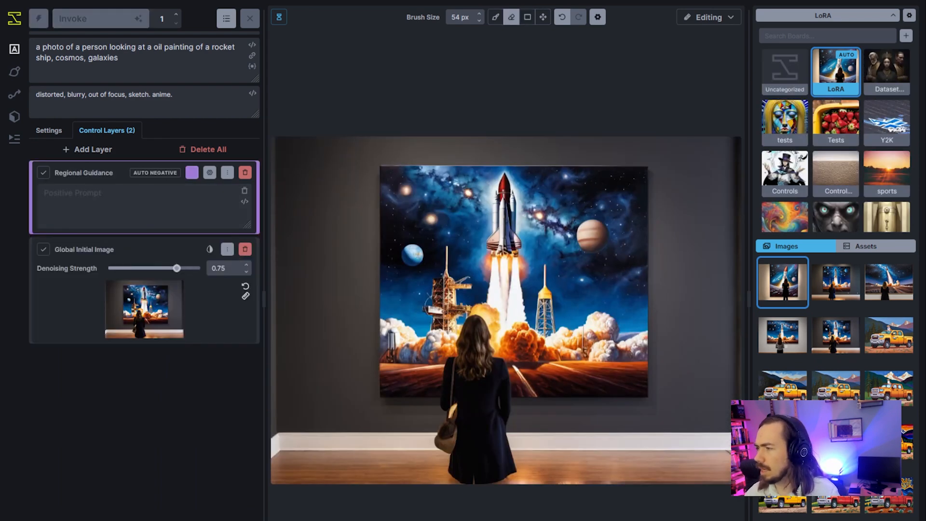
pyautogui.scroll(-11, 427, 331)
pyautogui.click(409, 316)
pyautogui.press('b')
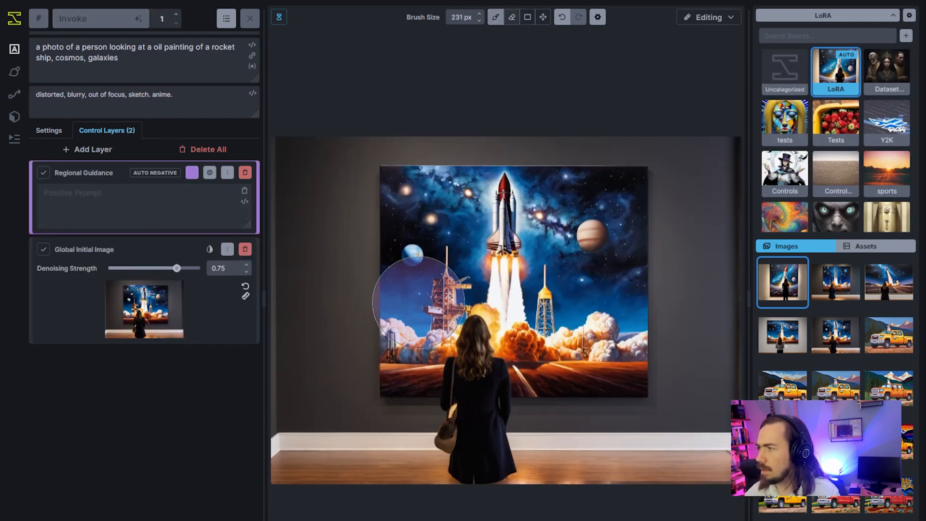
pyautogui.scroll(-7, 419, 303)
pyautogui.moveTo(424, 341)
pyautogui.mouseDown()
pyautogui.moveTo(427, 225)
pyautogui.moveTo(579, 227)
pyautogui.moveTo(605, 282)
pyautogui.moveTo(531, 340)
pyautogui.moveTo(472, 341)
pyautogui.mouseUp()
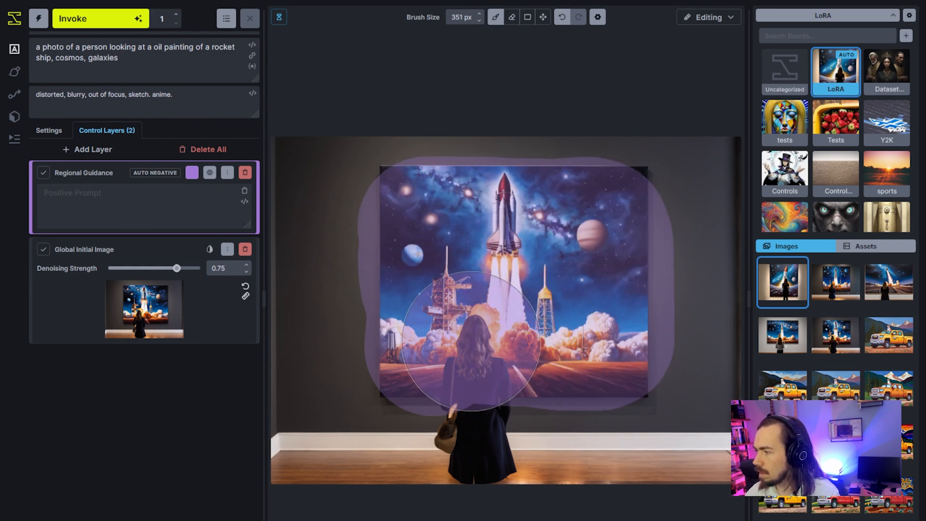
# Erase the first region's mask over the woman at 111 px and repaint the mask around her head.
pyautogui.press('e')
pyautogui.scroll(8, 475, 436)
pyautogui.moveTo(474, 437)
pyautogui.mouseDown()
pyautogui.moveTo(475, 333)
pyautogui.moveTo(489, 399)
pyautogui.mouseUp()
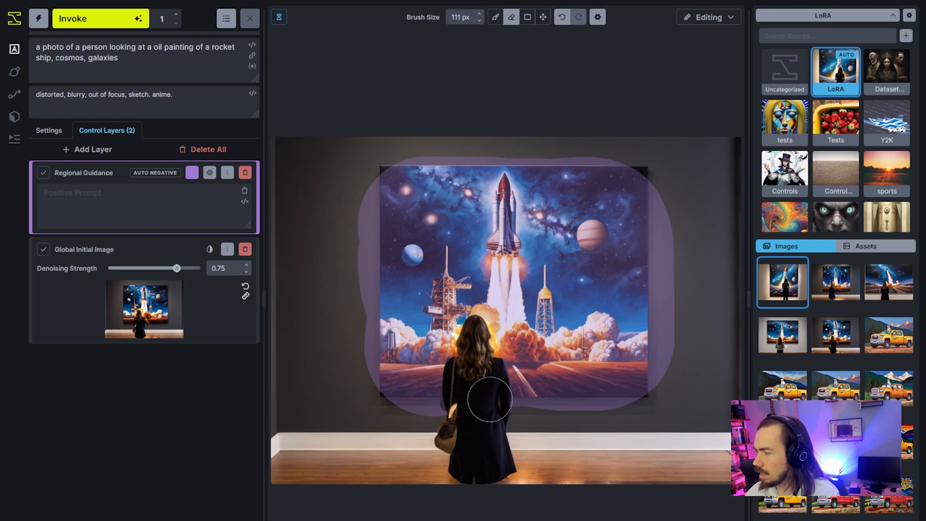
pyautogui.press('b')
pyautogui.moveTo(436, 336)
pyautogui.mouseDown()
pyautogui.moveTo(442, 305)
pyautogui.moveTo(479, 303)
pyautogui.moveTo(505, 330)
pyautogui.mouseUp()
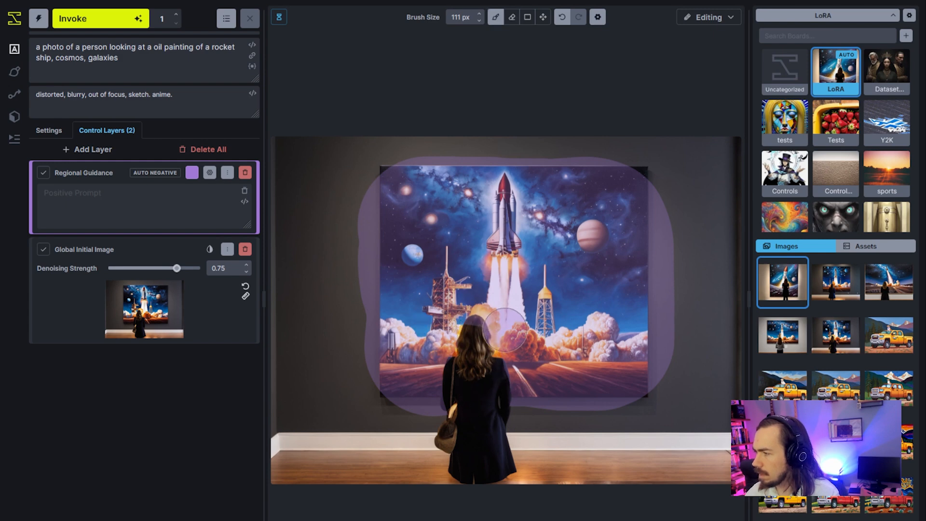
# Add a second Regional Guidance layer and mask the same rocket painting, erasing the part over the woman.
pyautogui.click(91, 150)
pyautogui.click(95, 174)
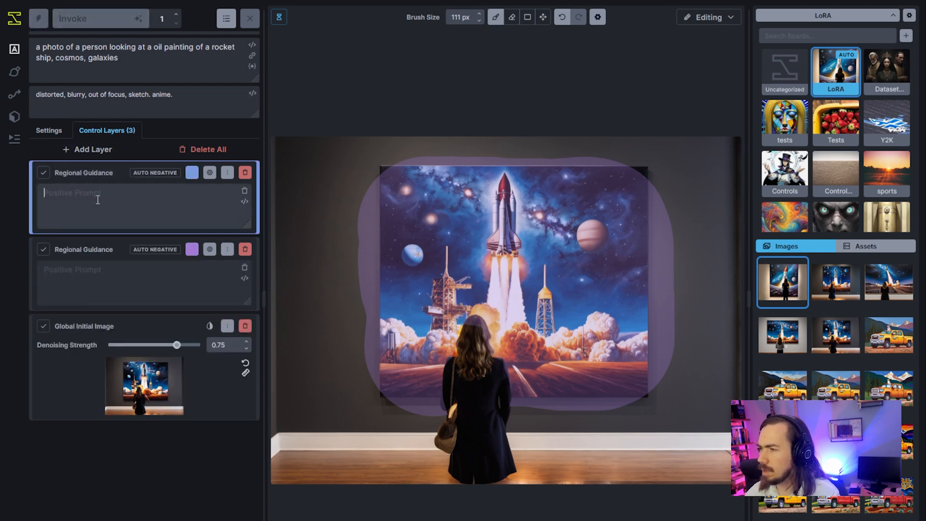
pyautogui.scroll(-6, 422, 384)
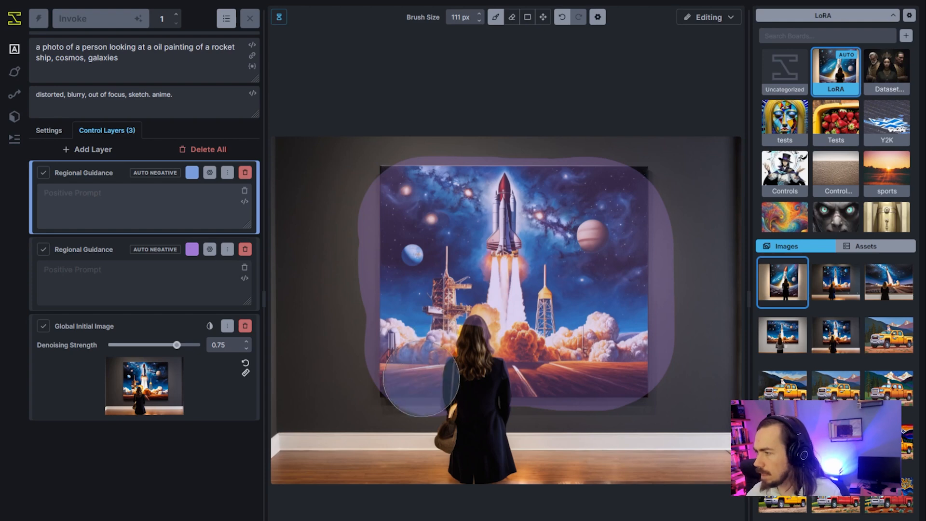
pyautogui.moveTo(420, 370)
pyautogui.mouseDown()
pyautogui.moveTo(413, 227)
pyautogui.moveTo(490, 195)
pyautogui.moveTo(608, 203)
pyautogui.moveTo(621, 279)
pyautogui.moveTo(616, 342)
pyautogui.moveTo(602, 361)
pyautogui.moveTo(447, 358)
pyautogui.moveTo(504, 256)
pyautogui.moveTo(512, 342)
pyautogui.moveTo(526, 304)
pyautogui.mouseUp()
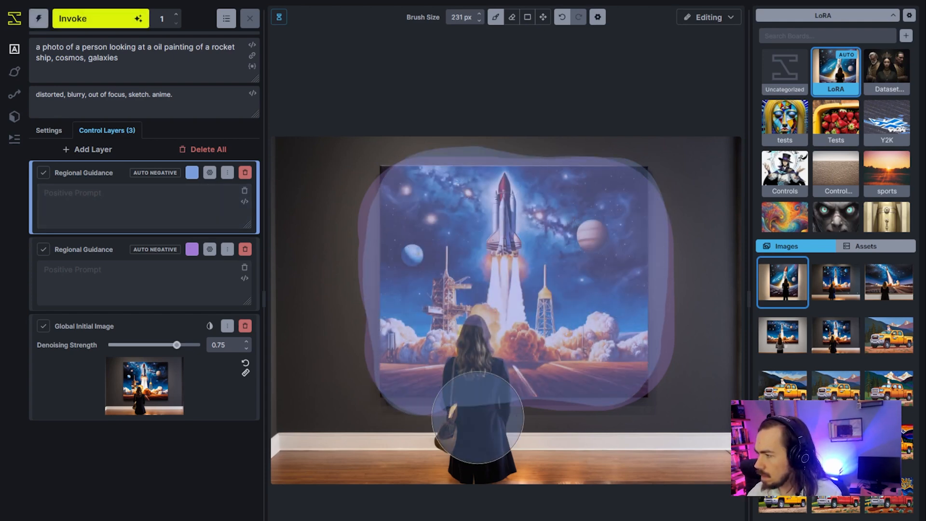
pyautogui.press('e')
pyautogui.scroll(7, 478, 414)
pyautogui.moveTo(465, 413)
pyautogui.mouseDown()
pyautogui.moveTo(464, 373)
pyautogui.moveTo(484, 375)
pyautogui.moveTo(495, 408)
pyautogui.moveTo(475, 333)
pyautogui.mouseUp()
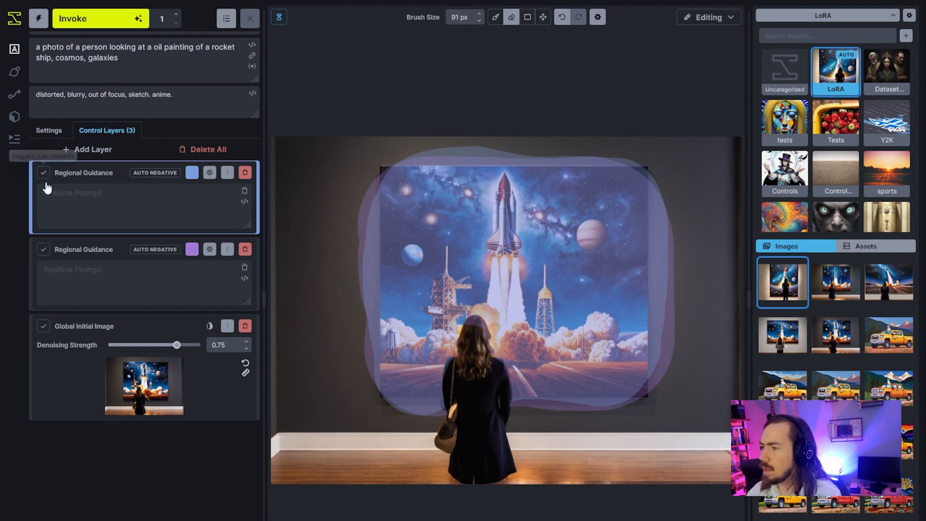
# Set the newer region's positive prompt to "pixel art" and the earlier region's to "oil painting".
pyautogui.click(85, 196)
pyautogui.write('pixel art')
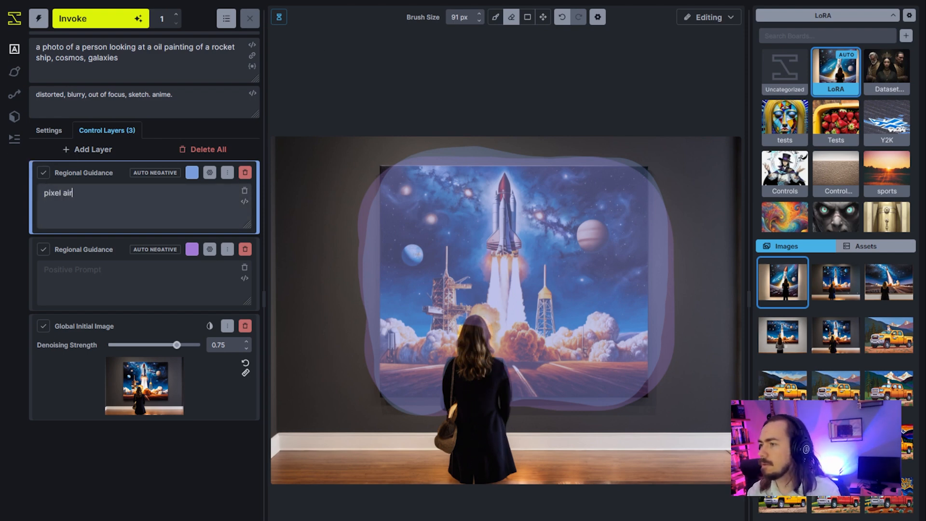
pyautogui.click(106, 264)
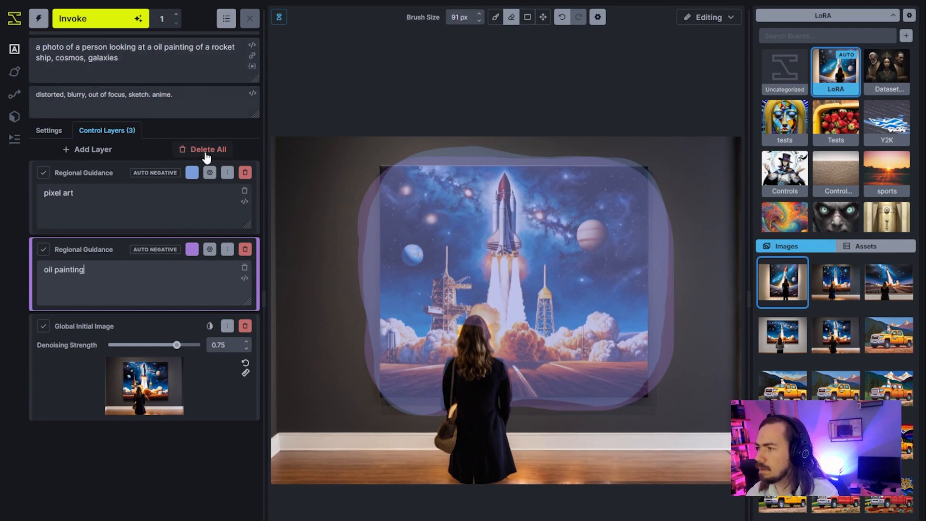
# Remove the word "oil" from the main prompt and generate an image with both regional guidance layers active.
pyautogui.click(210, 173)
pyautogui.click(210, 174)
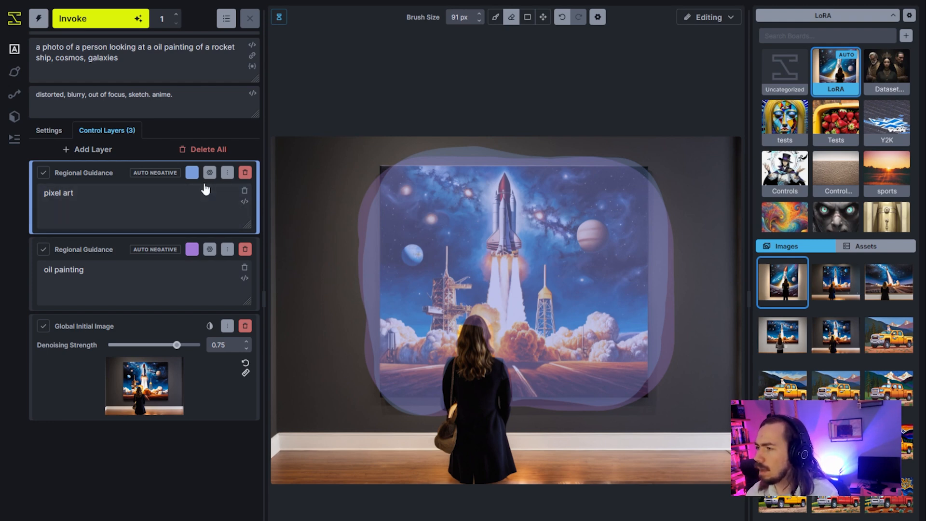
pyautogui.press('BackSpace')
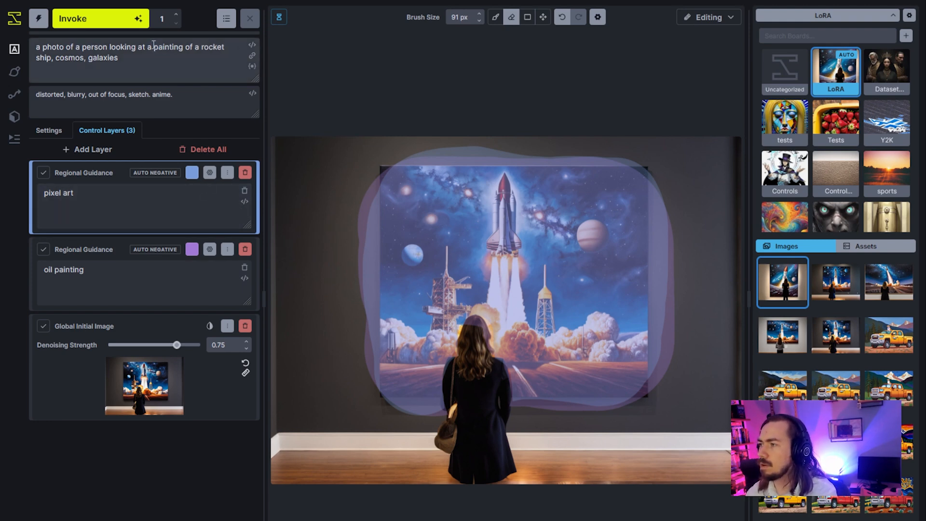
pyautogui.doubleClick(169, 47)
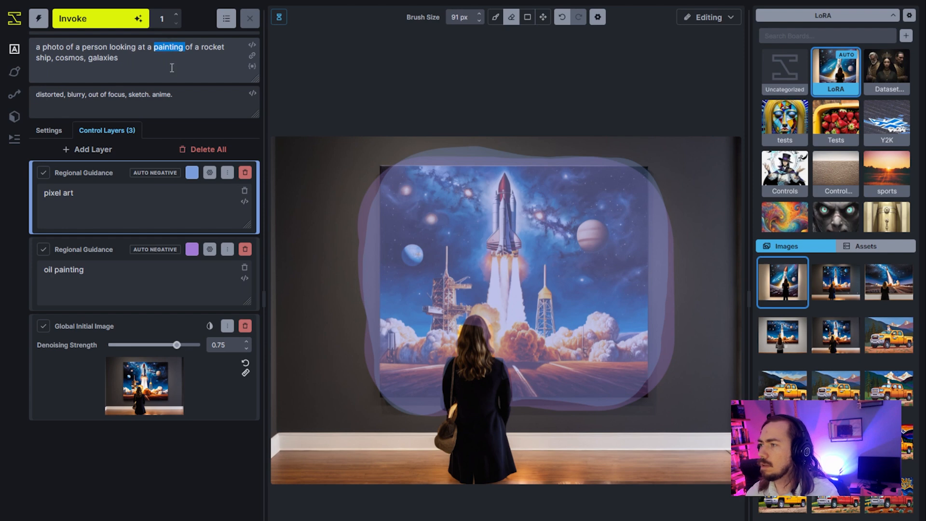
pyautogui.click(107, 22)
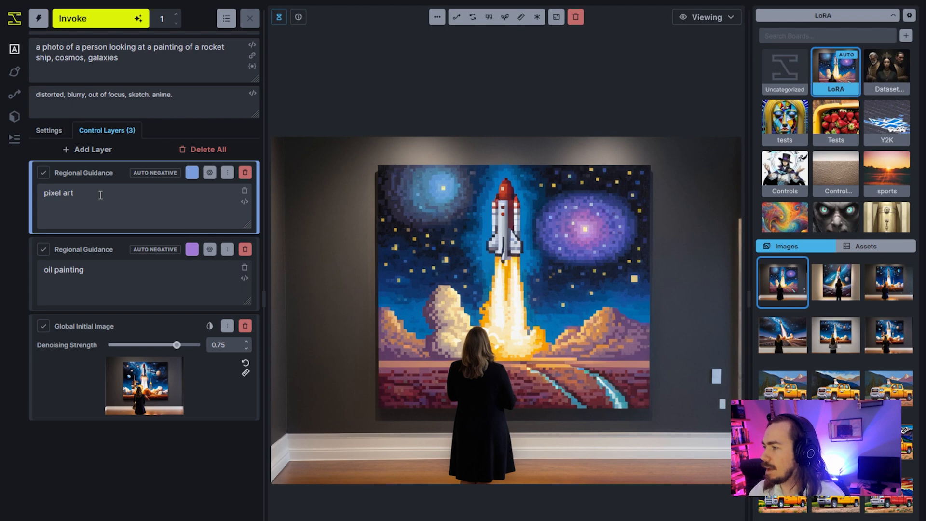
# Down-weight the pixel art region's positive prompt to "(pixel art)--" and generate another image.
pyautogui.click(110, 216)
pyautogui.write(')')
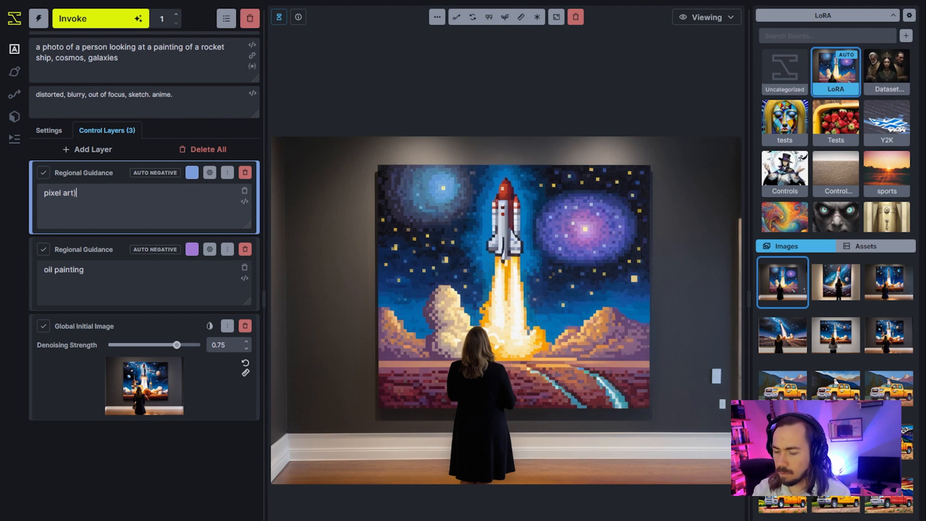
pyautogui.press('Home')
pyautogui.write('(')
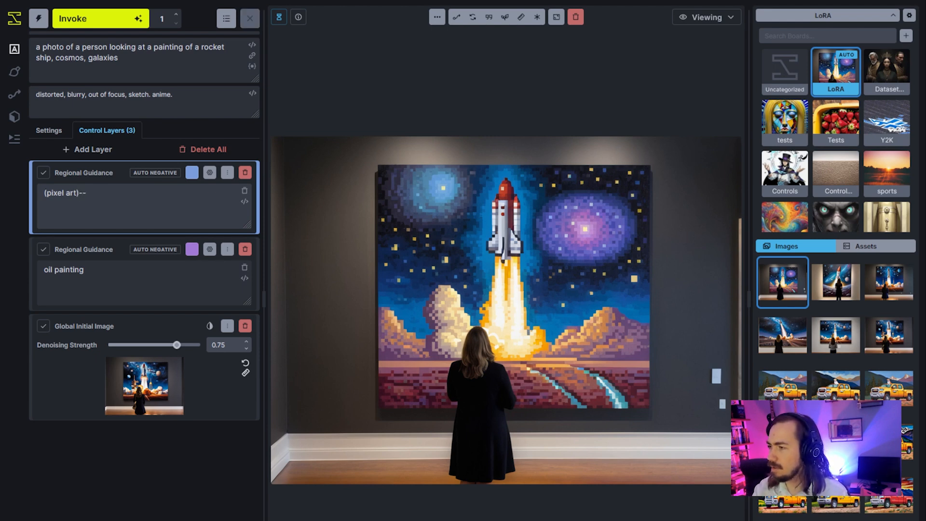
pyautogui.click(97, 18)
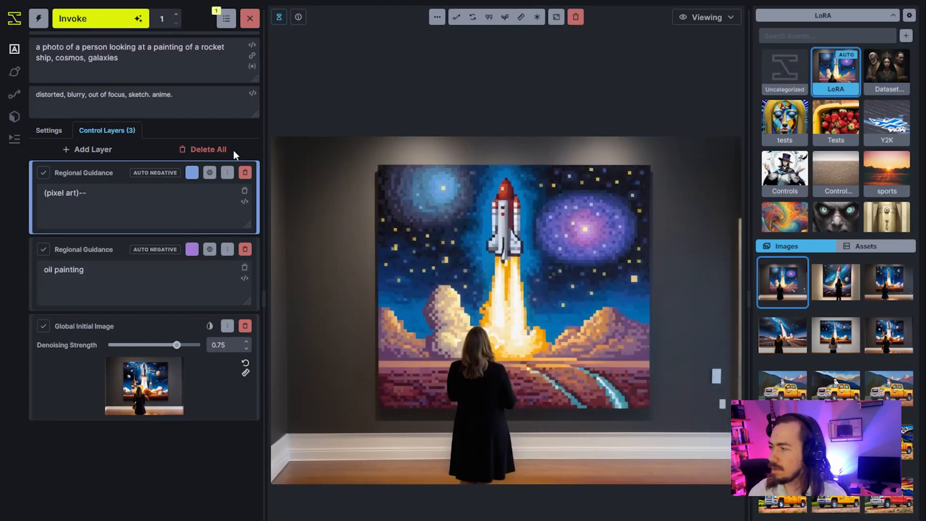
# Change the pixel art region's prompt to "(pixel art)" and return to the Control Layers editing canvas.
pyautogui.click(152, 212)
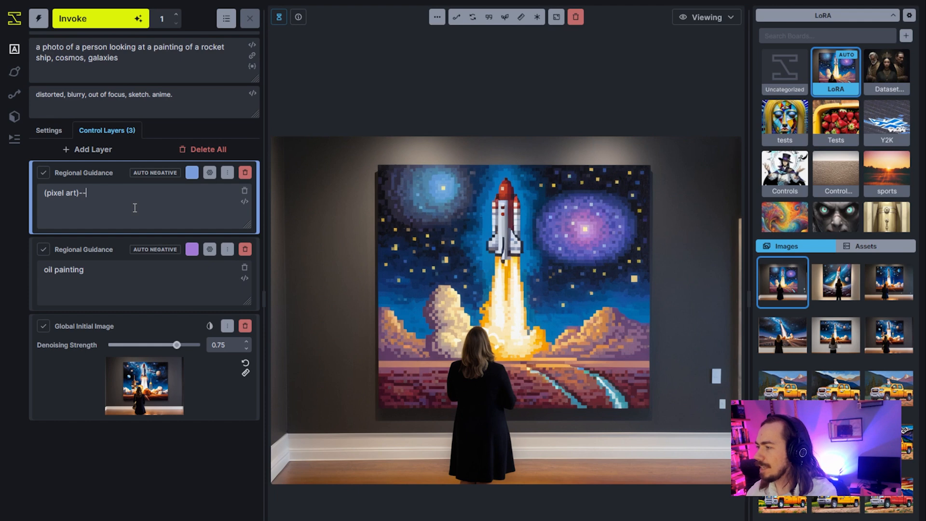
pyautogui.hotkey('ctrl', 'Return')
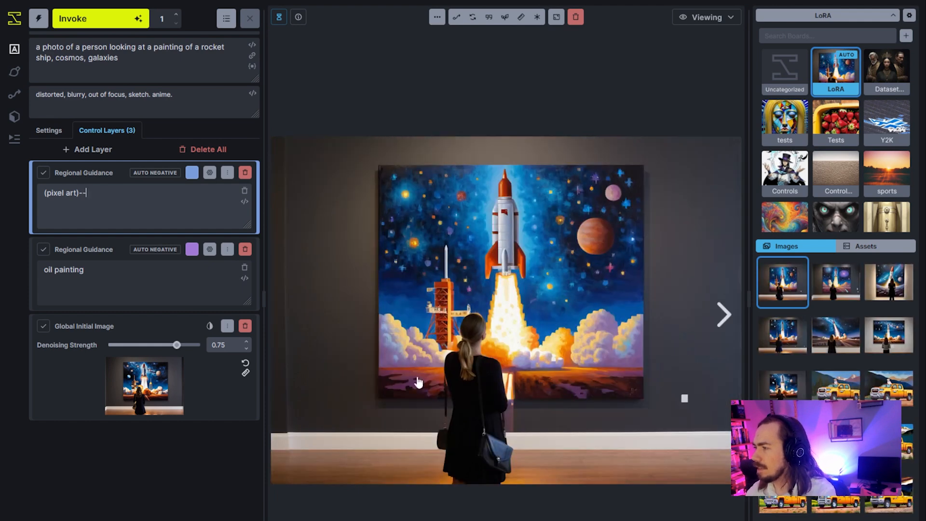
pyautogui.click(706, 17)
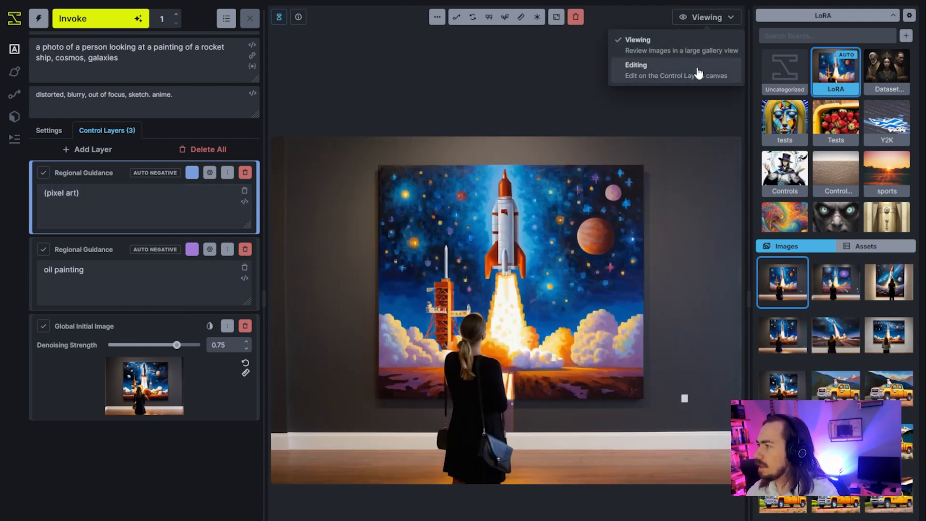
pyautogui.click(696, 72)
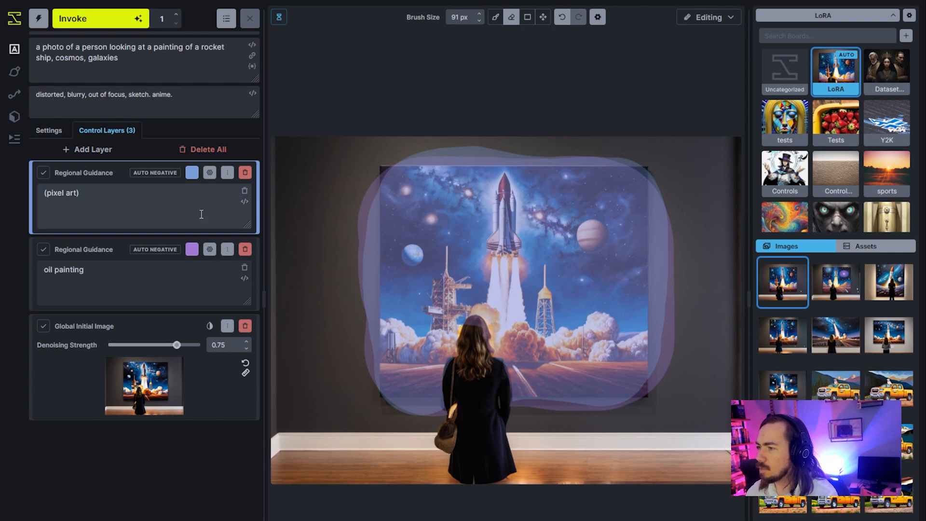
# Erase the upper part of the pixel art region's mask with a 171 px eraser and generate an image.
pyautogui.write('e')
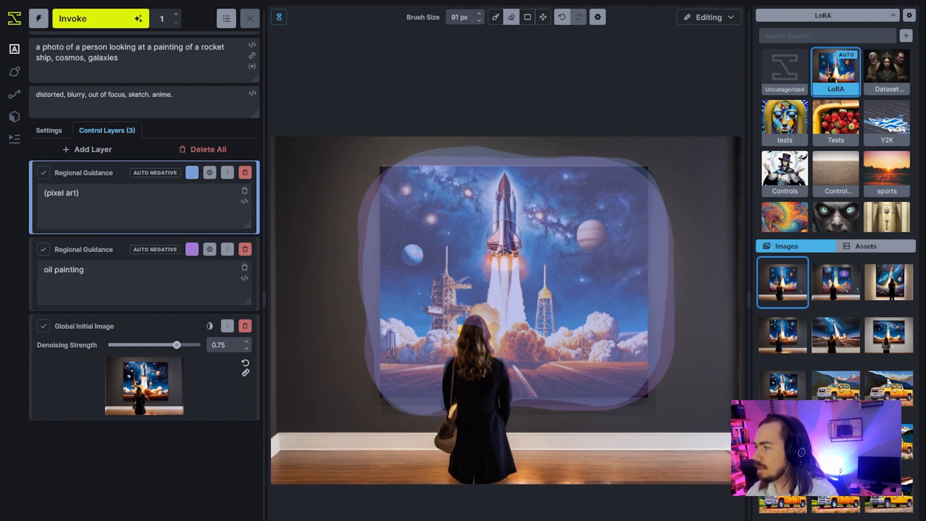
pyautogui.press(']')
pyautogui.press(']')
pyautogui.press(']')
pyautogui.press(']')
pyautogui.press(']')
pyautogui.press(']')
pyautogui.press(']')
pyautogui.press(']')
pyautogui.moveTo(504, 213)
pyautogui.mouseDown()
pyautogui.moveTo(507, 241)
pyautogui.moveTo(500, 170)
pyautogui.moveTo(510, 247)
pyautogui.moveTo(489, 242)
pyautogui.moveTo(414, 176)
pyautogui.moveTo(454, 169)
pyautogui.moveTo(472, 183)
pyautogui.moveTo(471, 202)
pyautogui.moveTo(526, 192)
pyautogui.moveTo(532, 174)
pyautogui.moveTo(541, 208)
pyautogui.moveTo(514, 240)
pyautogui.moveTo(603, 163)
pyautogui.moveTo(625, 161)
pyautogui.moveTo(540, 238)
pyautogui.moveTo(437, 231)
pyautogui.moveTo(389, 183)
pyautogui.moveTo(489, 238)
pyautogui.moveTo(556, 227)
pyautogui.mouseUp()
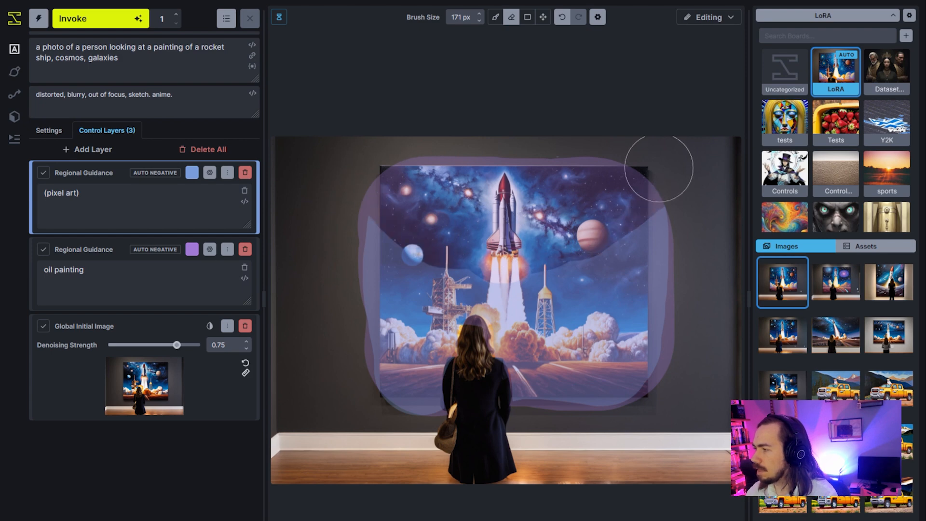
pyautogui.click(73, 19)
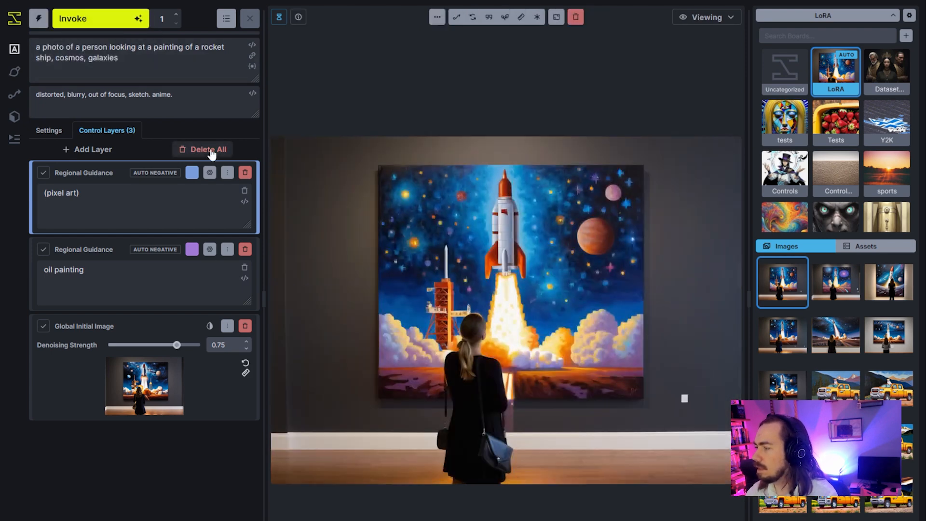
pyautogui.hotkey('ctrl', 'Return')
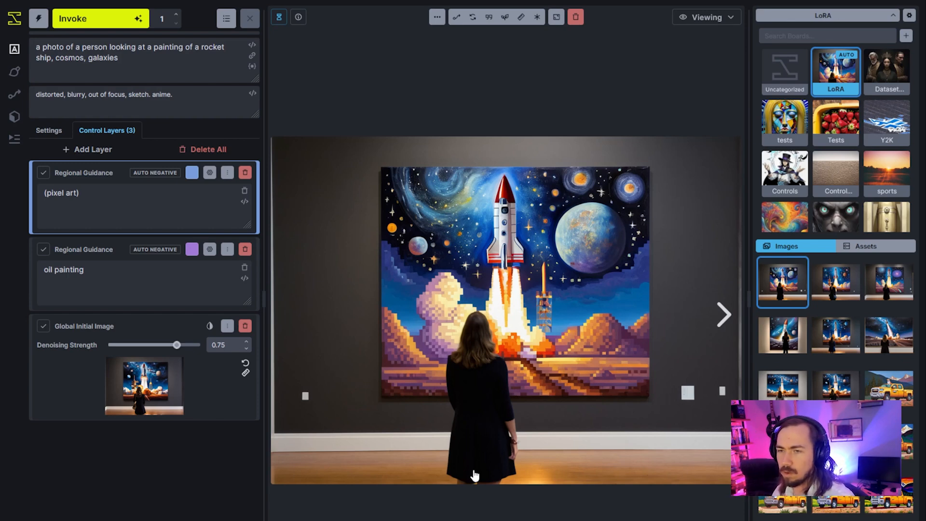
# Delete both Regional Guidance layers and generate with "oil painting mixed with pixel art" in the main prompt.
pyautogui.click(245, 249)
pyautogui.click(245, 172)
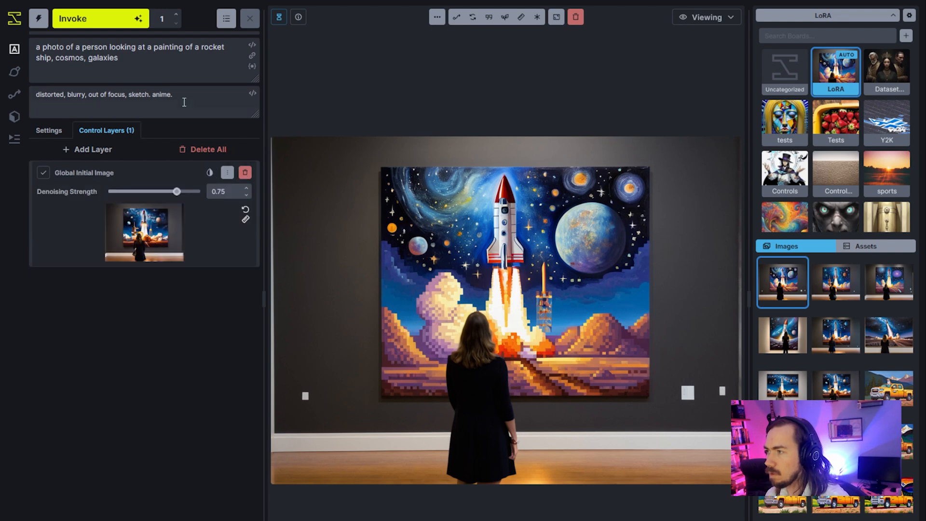
pyautogui.click(149, 47)
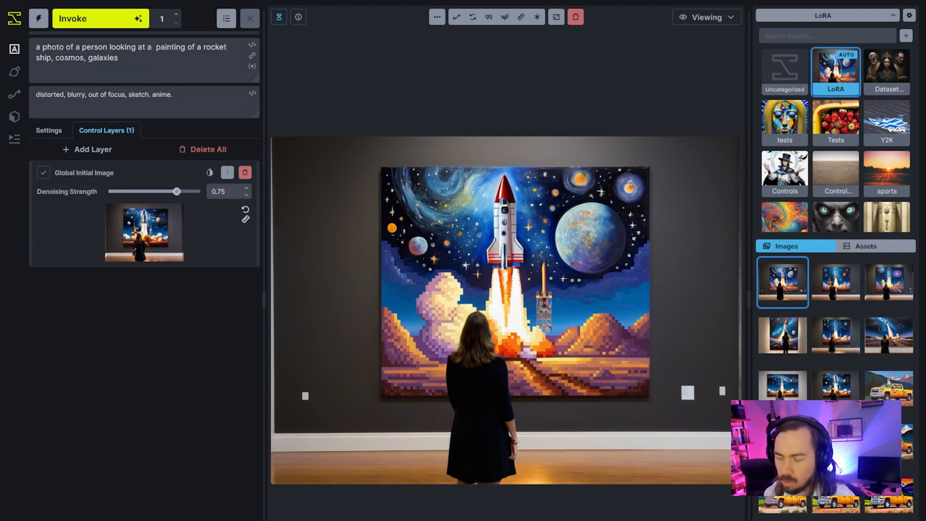
pyautogui.write('oil')
pyautogui.write('mixed with pixe')
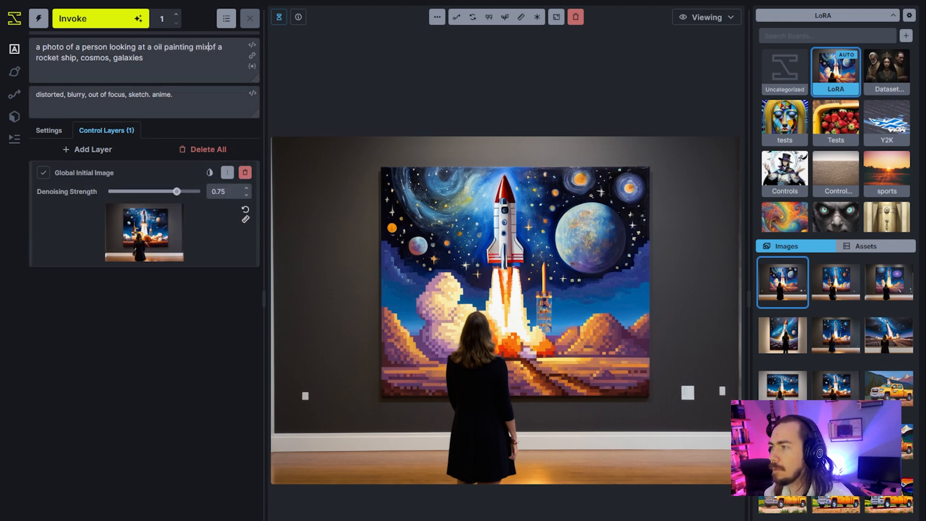
pyautogui.write('l art')
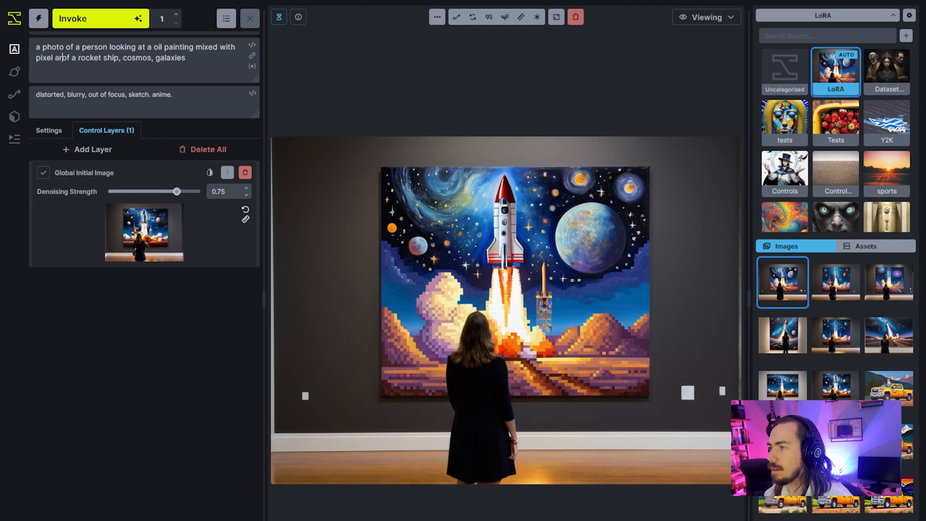
pyautogui.click(114, 21)
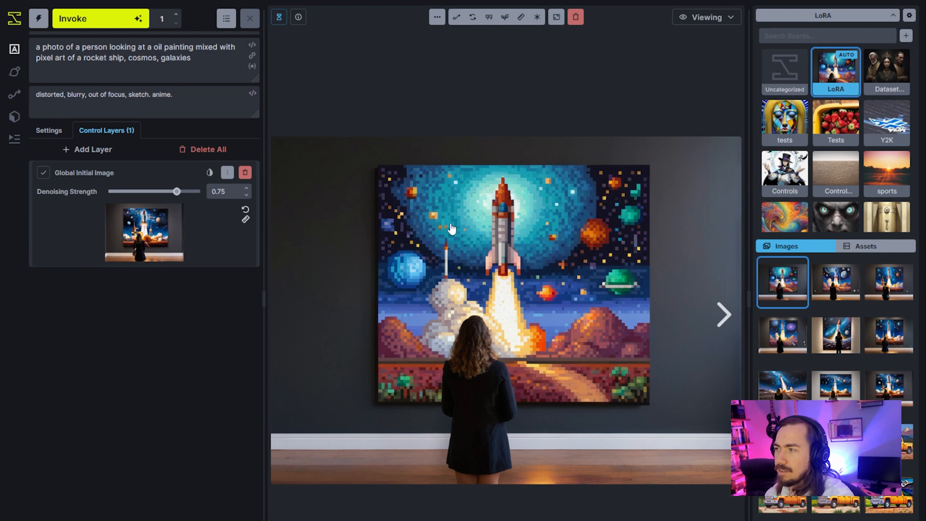
# Compare the newest prompt-only image with the earlier regional guidance results in the gallery.
pyautogui.click(162, 47)
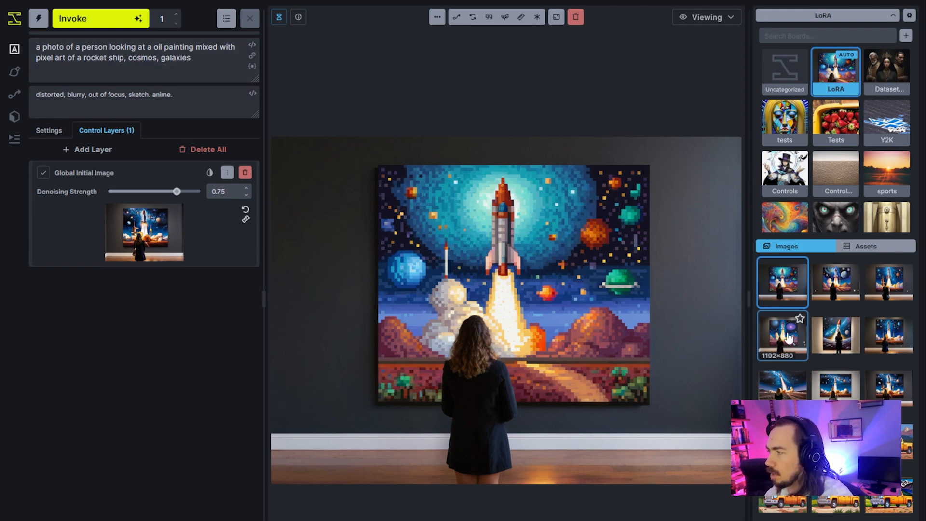
pyautogui.click(890, 290)
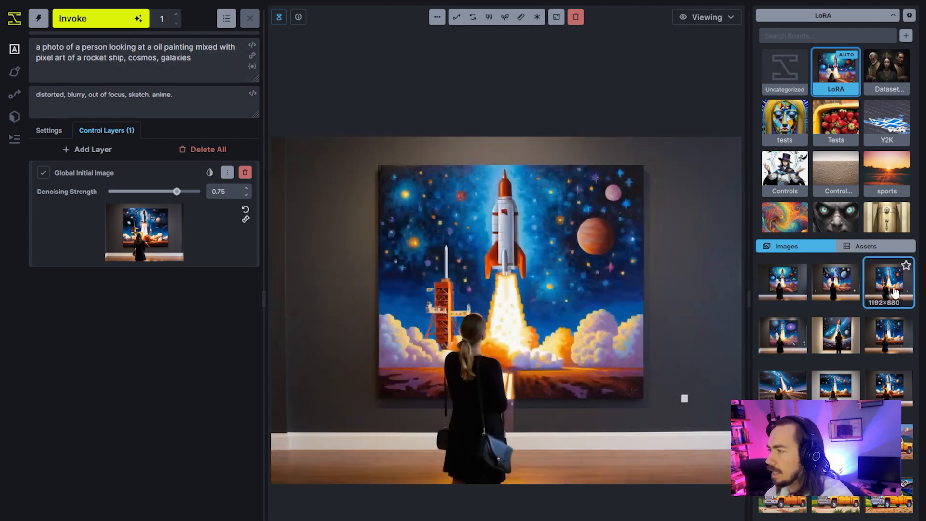
pyautogui.click(783, 341)
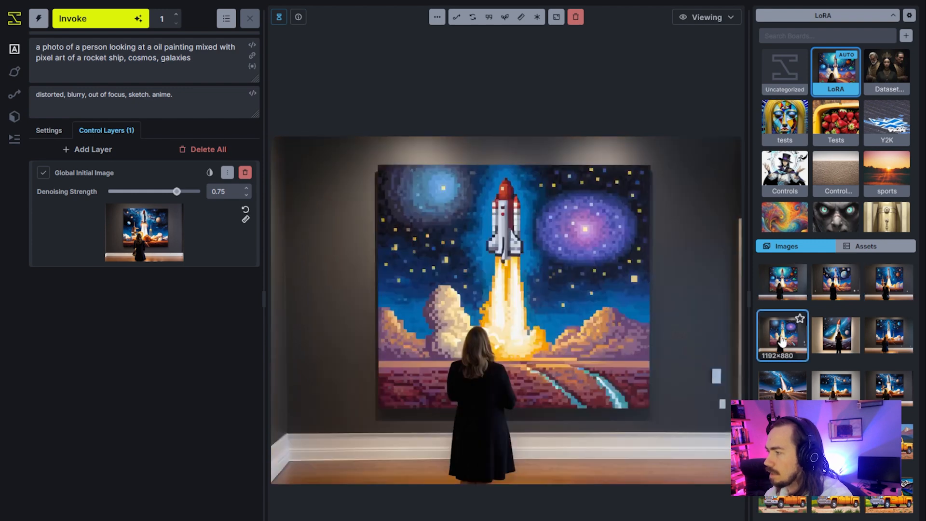
pyautogui.click(787, 292)
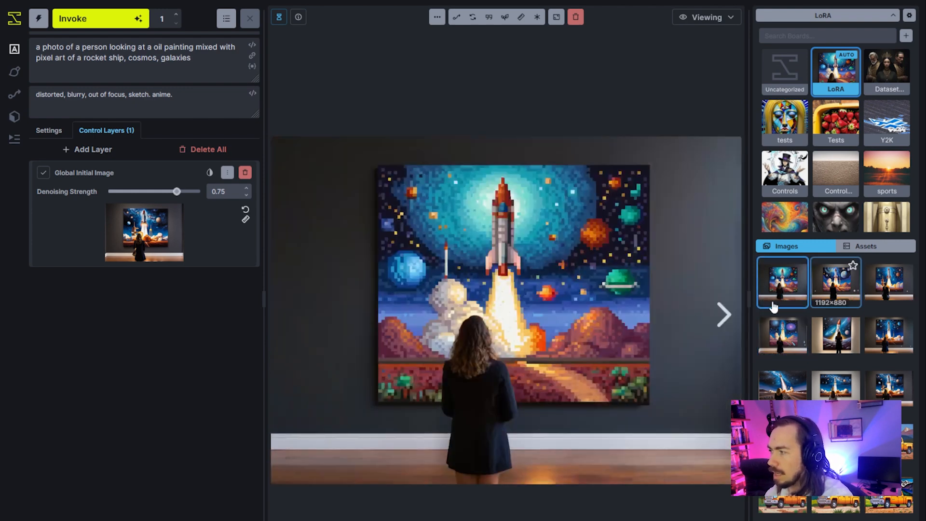
pyautogui.press('Right')
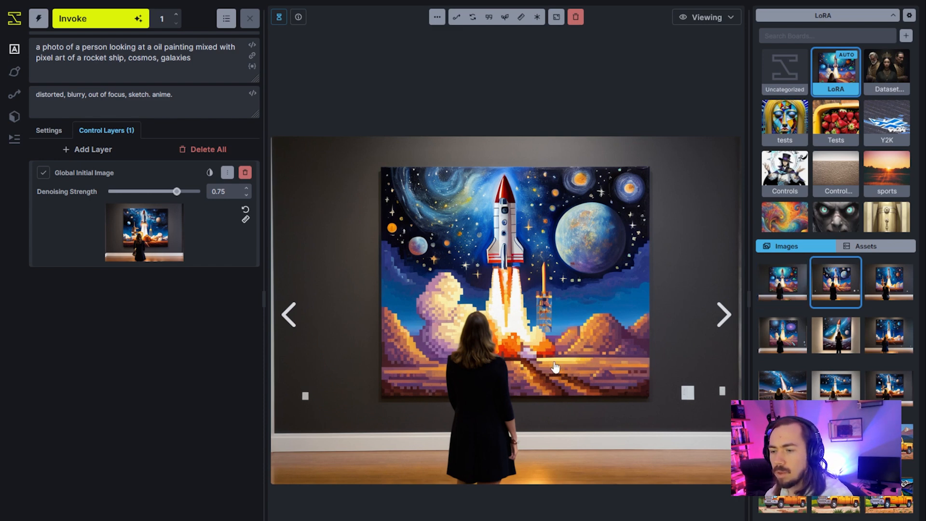
pyautogui.click(799, 289)
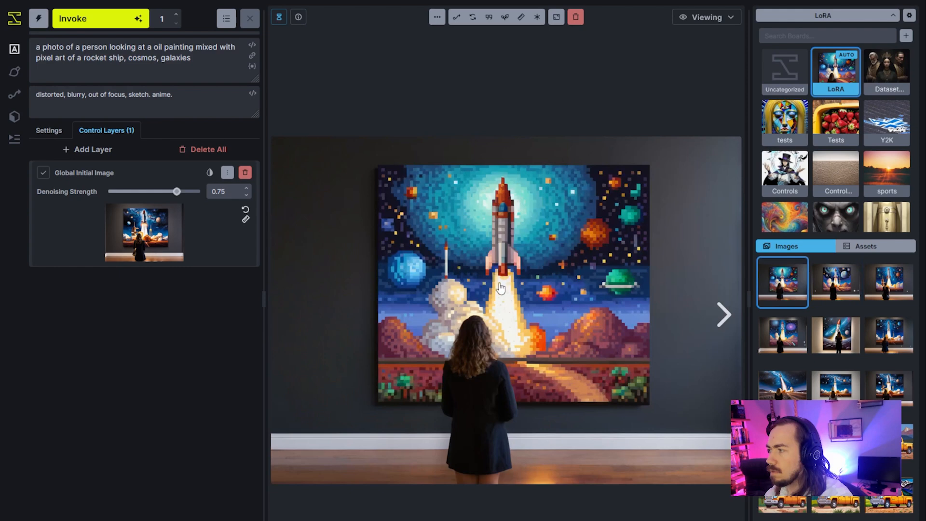
pyautogui.click(846, 295)
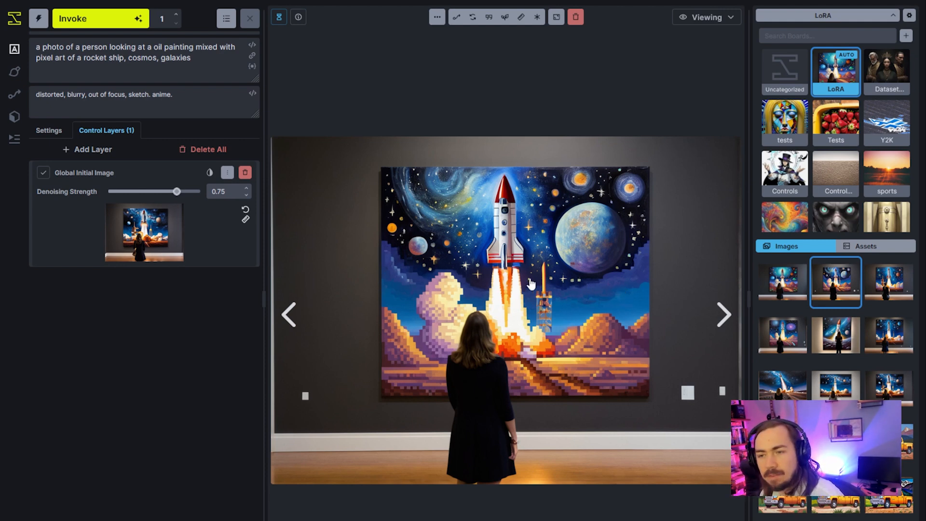
# Delete the initial image layer on the editing canvas and remix the gallery image with the painted sky and pixel art ground.
pyautogui.click(701, 23)
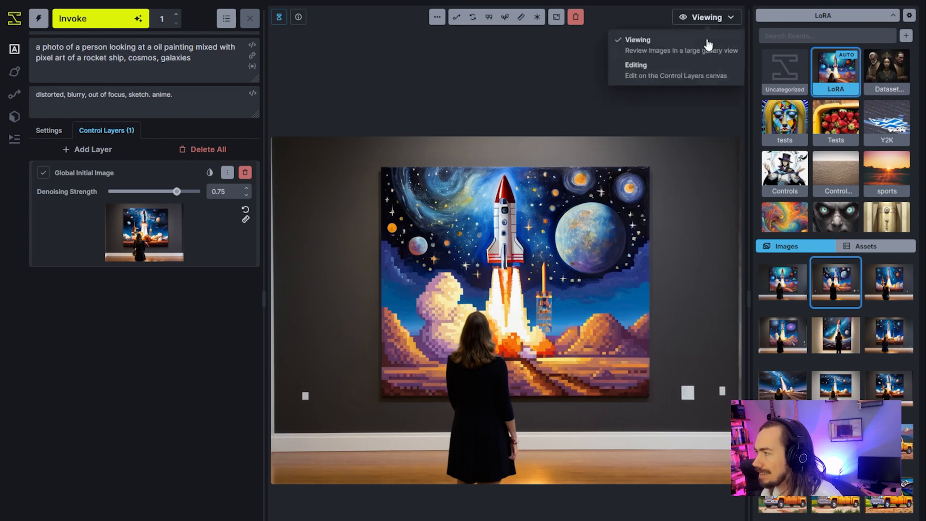
pyautogui.click(688, 78)
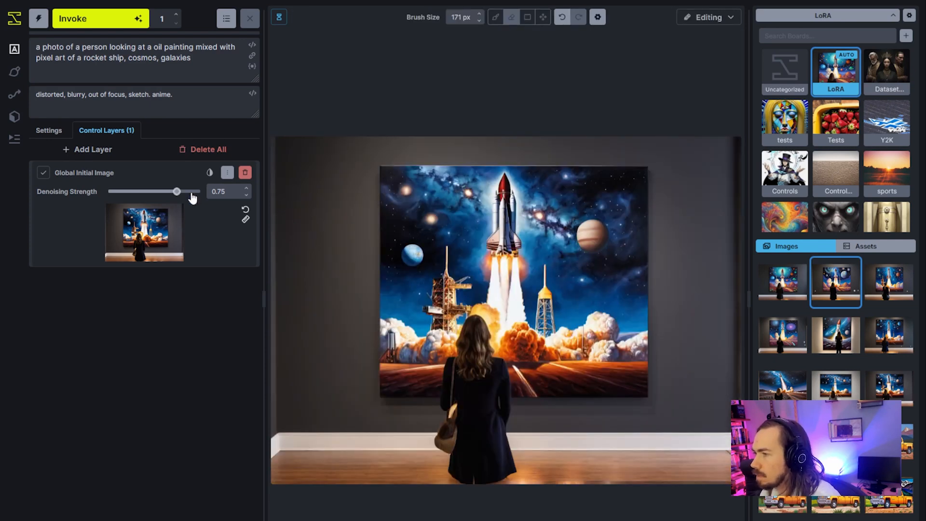
pyautogui.click(245, 172)
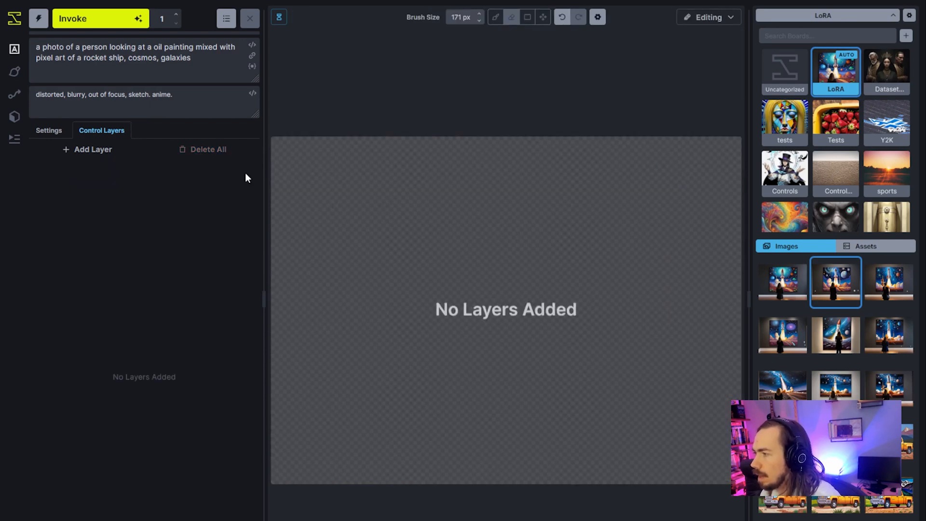
pyautogui.rightClick(819, 296)
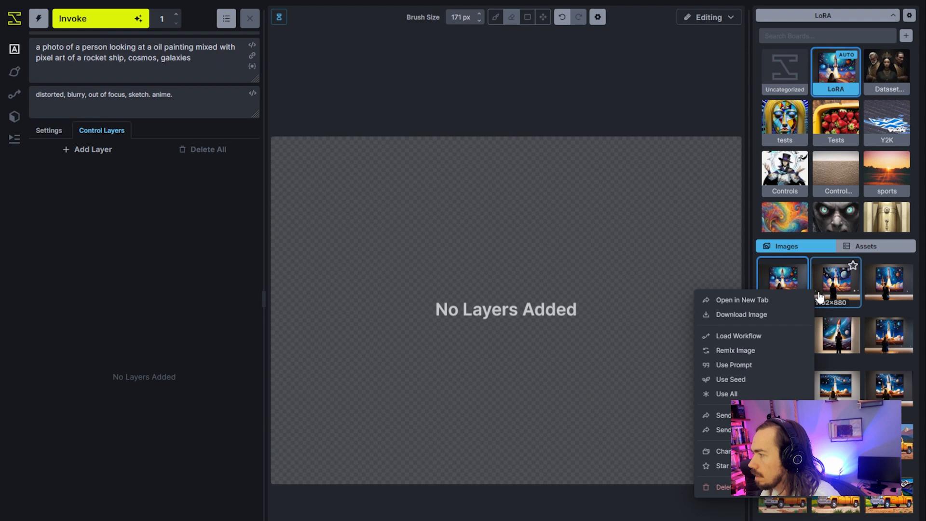
pyautogui.click(761, 351)
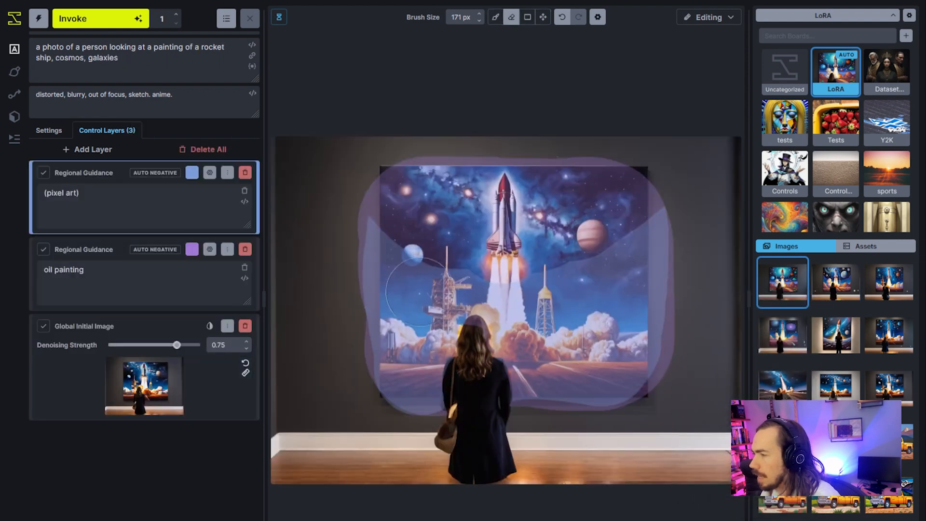
# Replace the Global Initial Image with the gallery result combining painted sky and pixel art ground, and move that layer to the back.
pyautogui.click(244, 328)
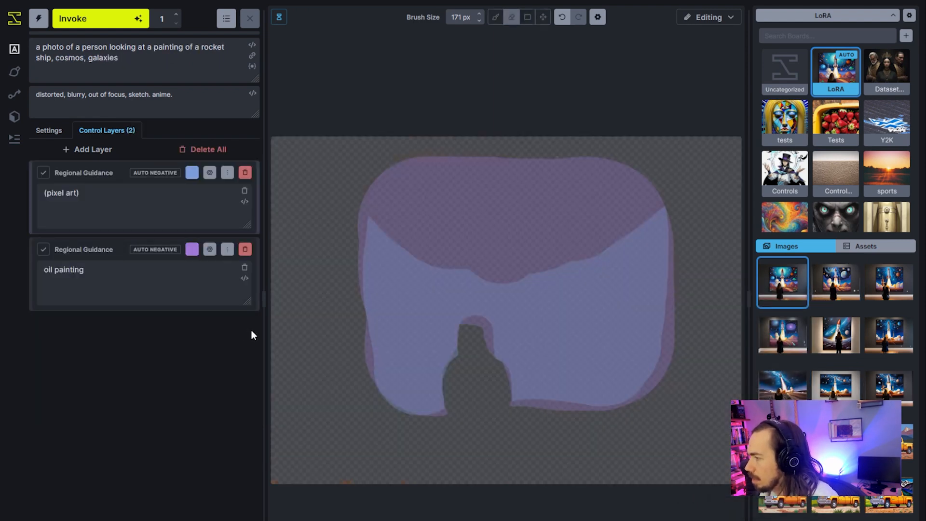
pyautogui.click(108, 150)
pyautogui.click(125, 217)
pyautogui.moveTo(837, 285); pyautogui.dragTo(202, 224)
pyautogui.click(229, 175)
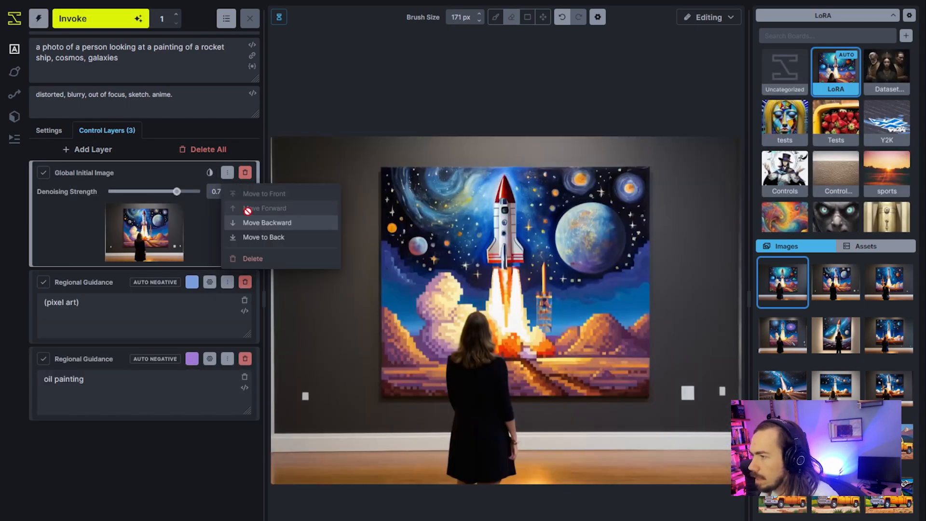
pyautogui.click(261, 238)
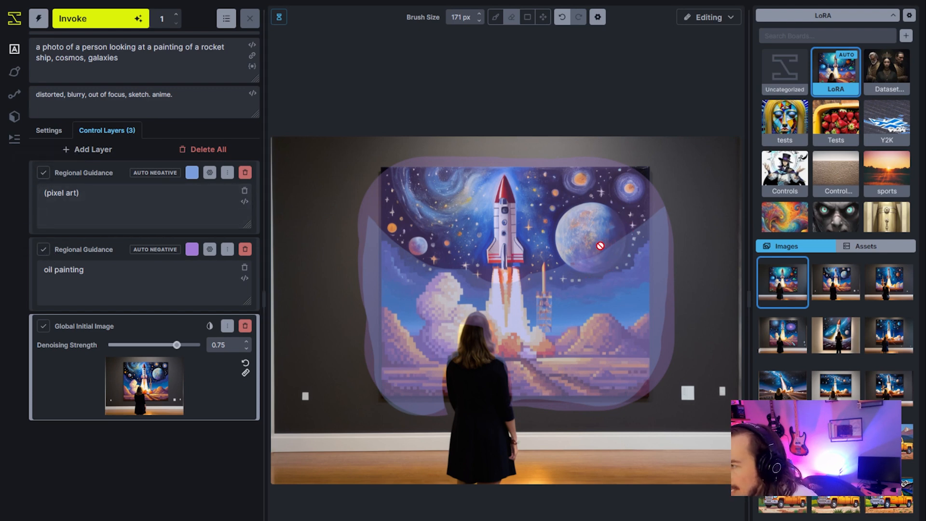
# Disable the oil painting region and toggle the pixel art region off and on to inspect its mask over the initial image.
pyautogui.click(43, 172)
pyautogui.click(43, 249)
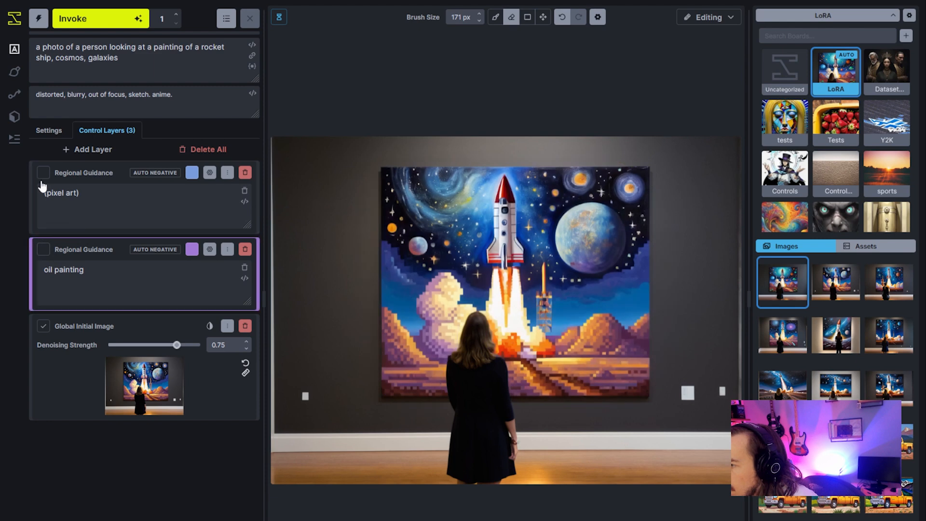
pyautogui.click(43, 173)
pyautogui.click(43, 173)
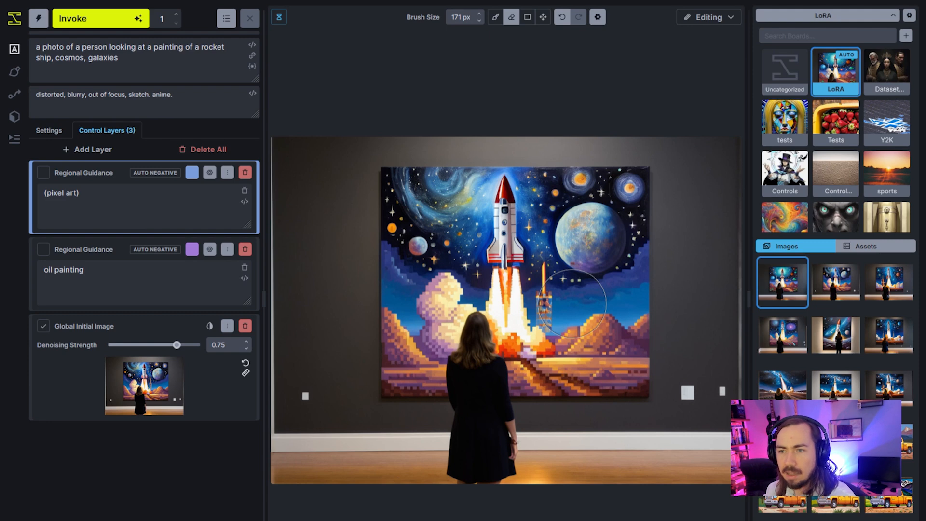
pyautogui.click(44, 173)
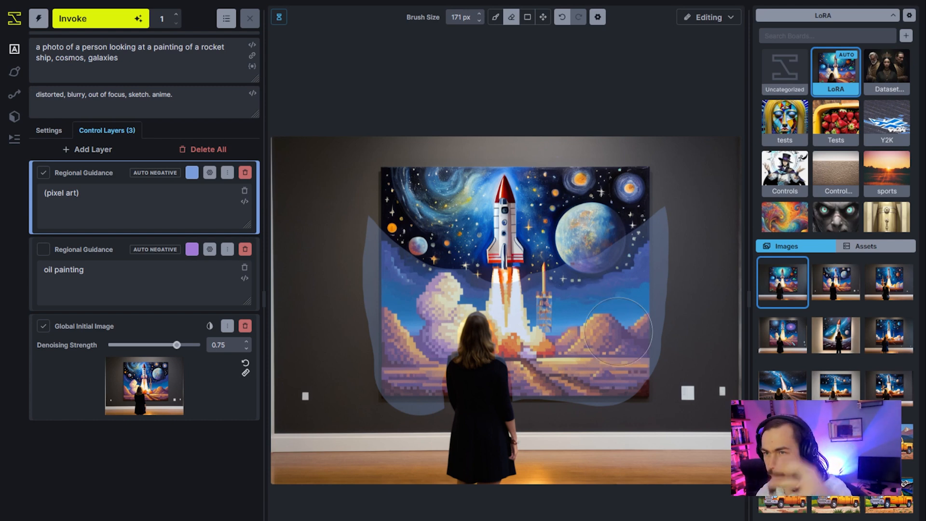
pyautogui.click(702, 21)
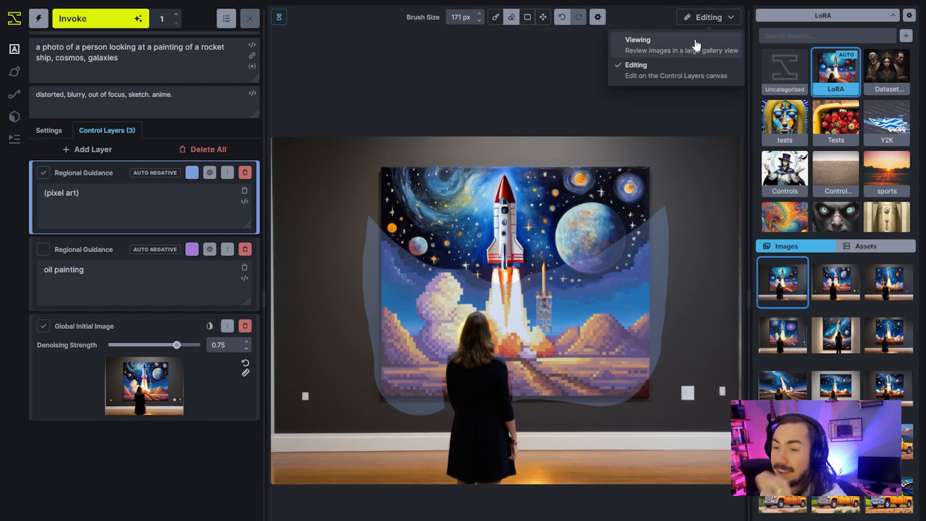